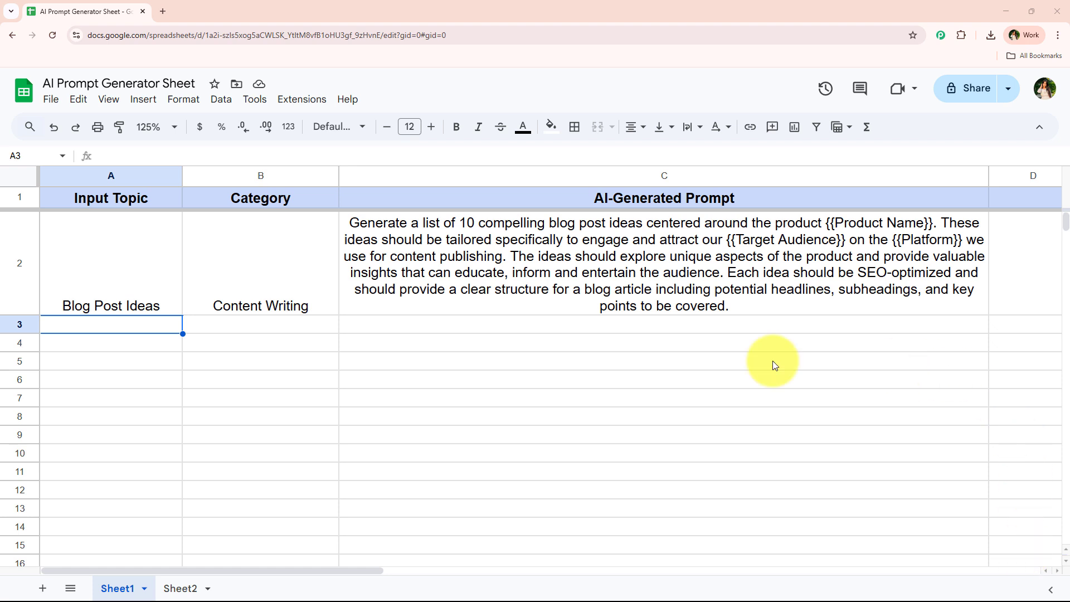
Step: Fill row 3 with the input topic "WhatsApp Replies" and the category "Customer Support"
click(527, 383)
click(174, 330)
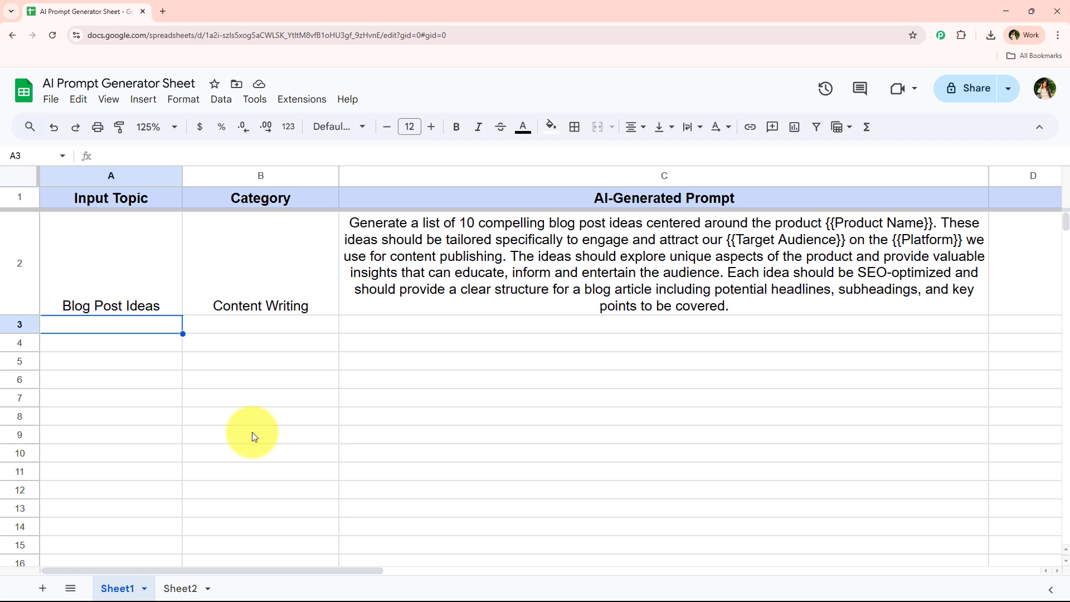
text(WhatsApp Replies)
key(Tab)
text(Customer Support)
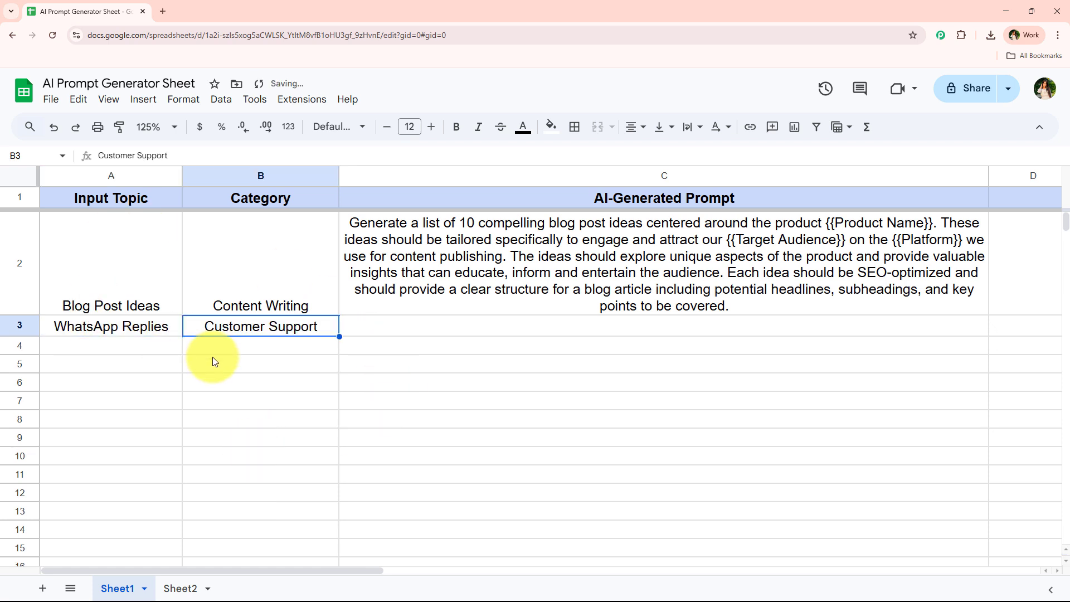
click(196, 383)
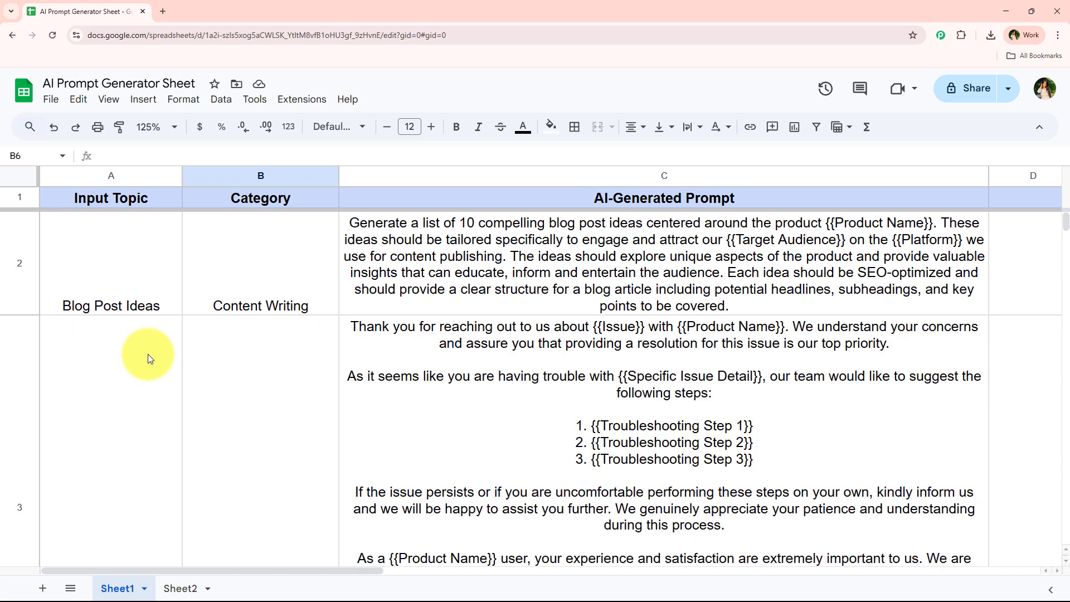
Step: Review the AI-generated prompt for the WhatsApp Replies topic in row 3
scroll(149, 354, down, 4)
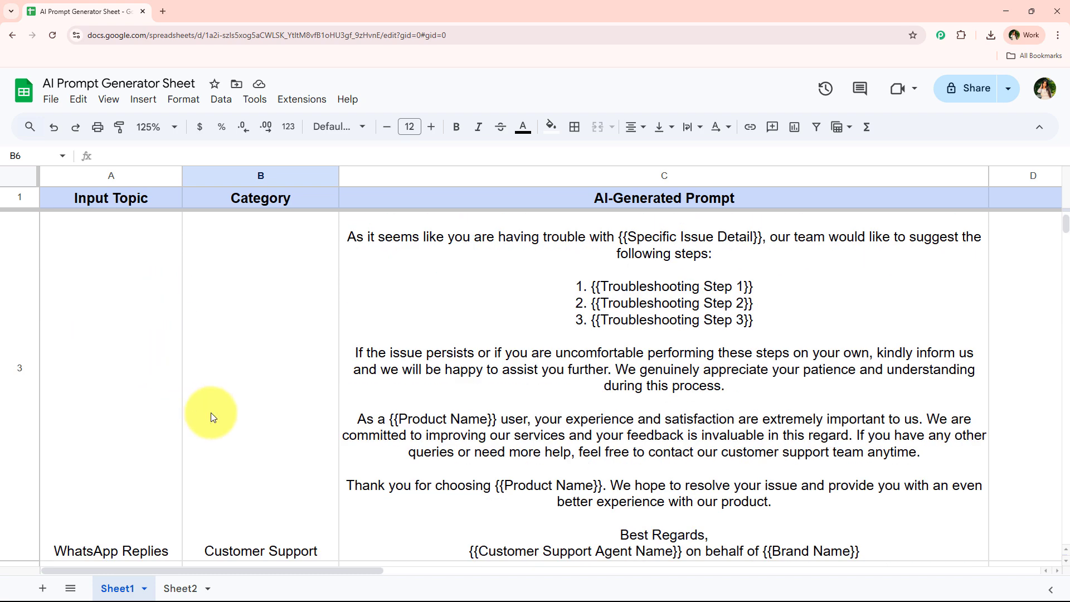
scroll(211, 417, up, 2)
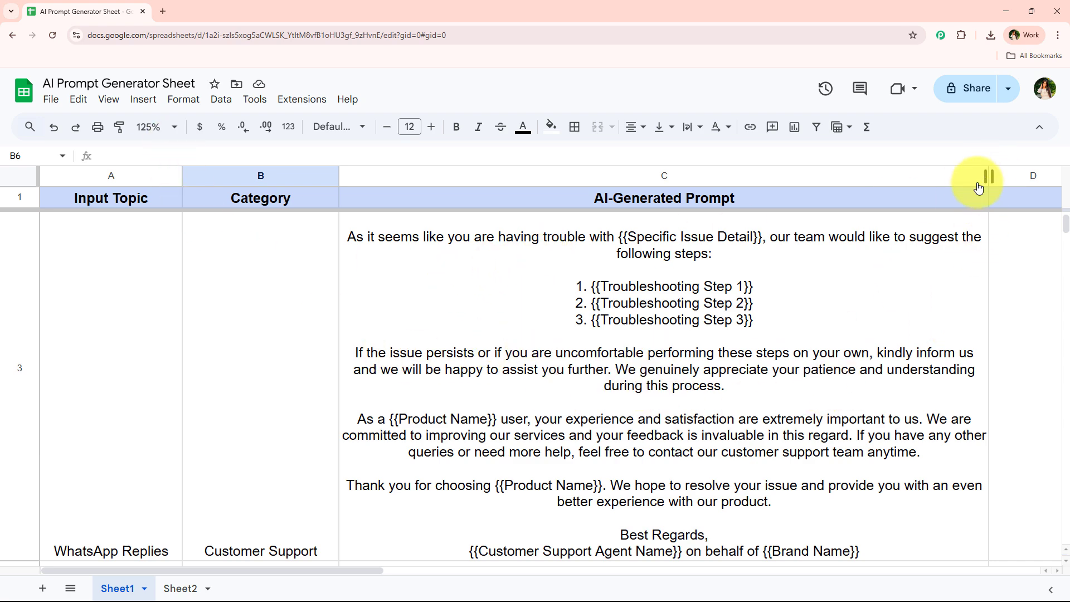
scroll(808, 346, down, 1)
scroll(802, 387, up, 1)
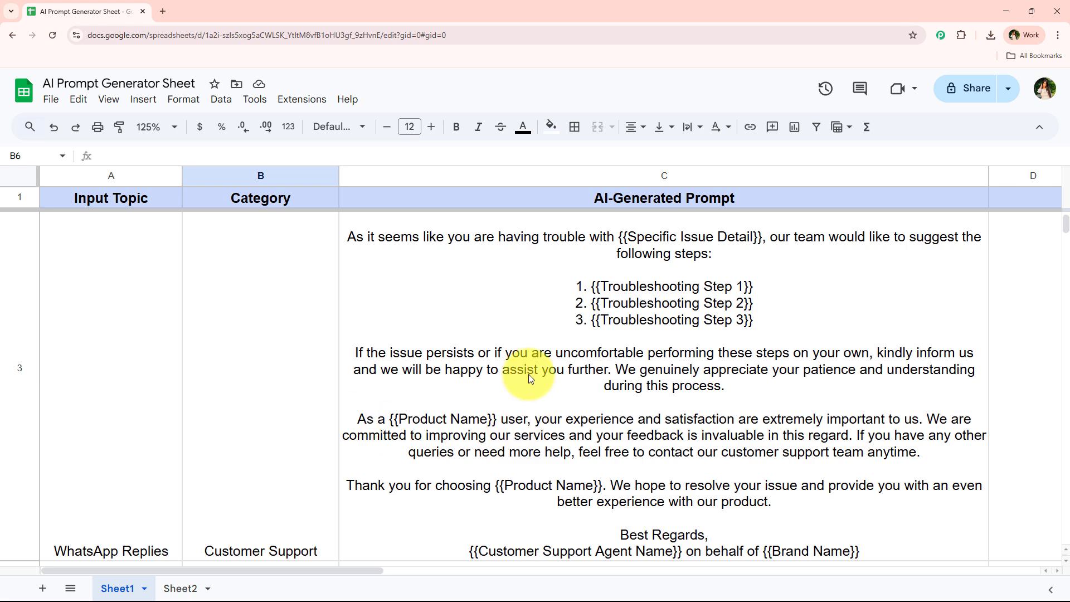
scroll(467, 384, up, 2)
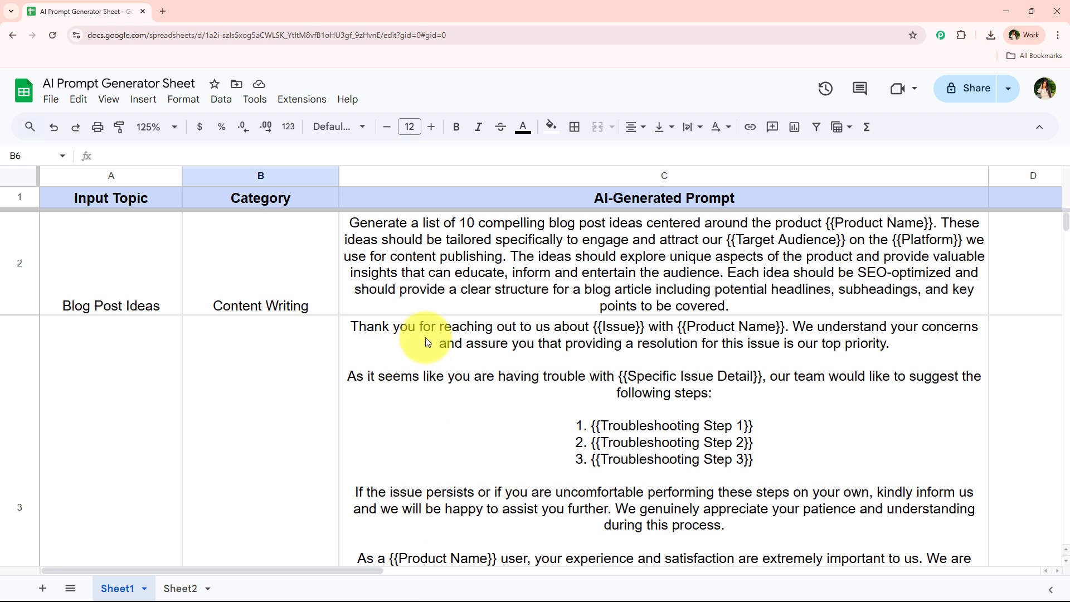
Step: Open the Pabbly Connect website (pabbly.com/connect) in a new browser tab and sign in to the account
click(162, 12)
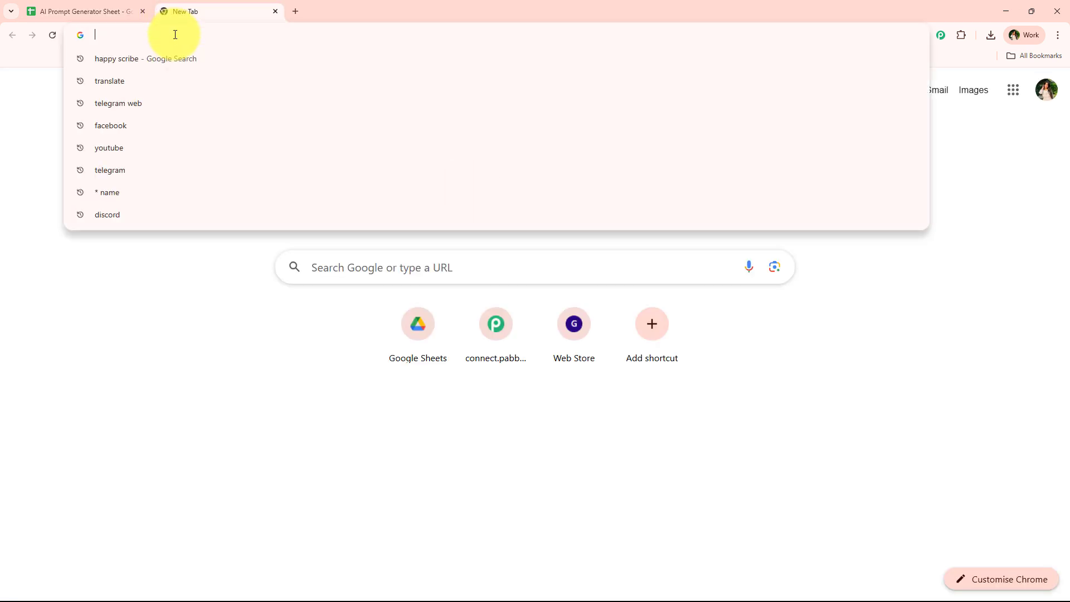
text(p)
key(Return)
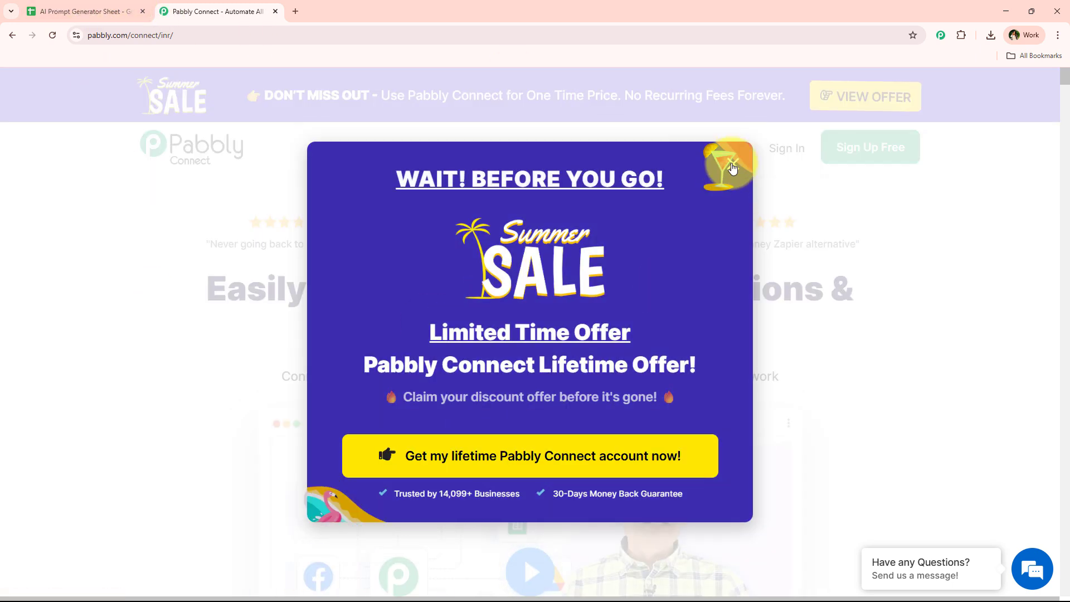
click(733, 169)
mouse_move(732, 167)
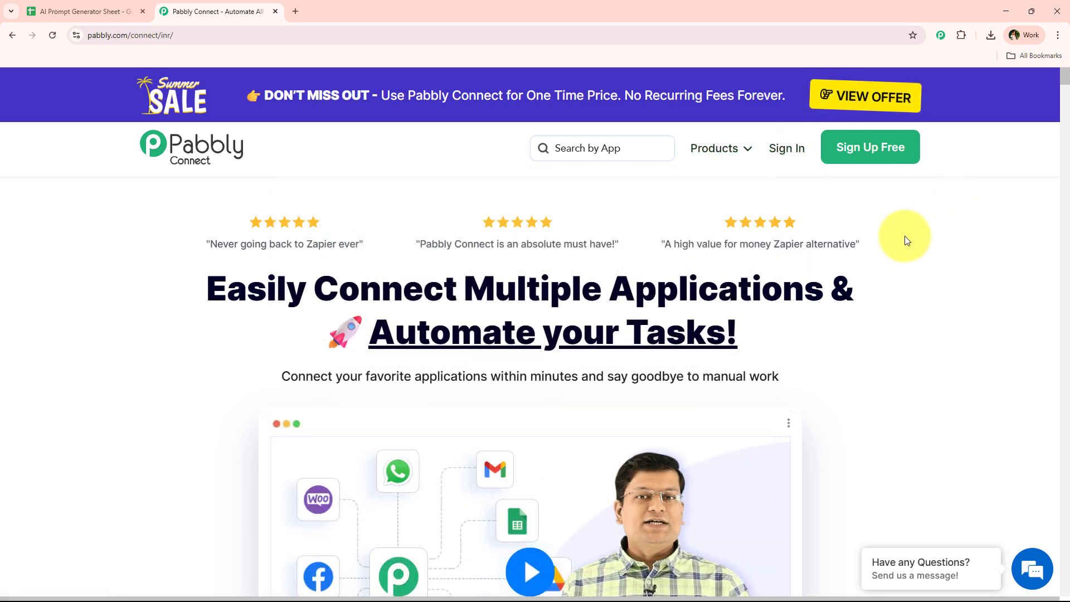
click(789, 160)
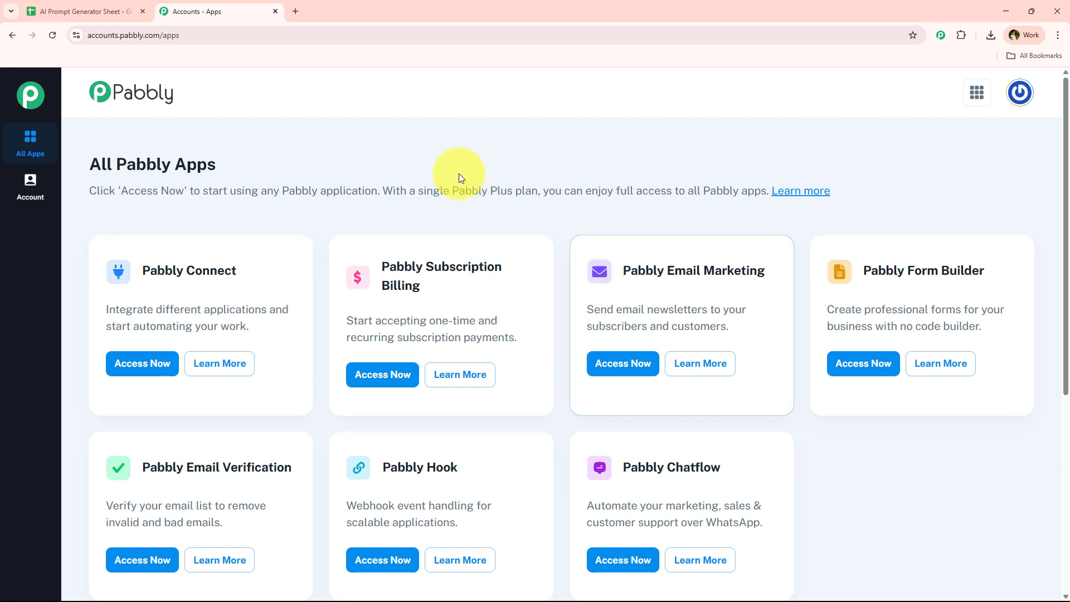
Step: Access the Pabbly Connect application from the list of all Pabbly apps
scroll(369, 403, down, 1)
scroll(320, 458, up, 1)
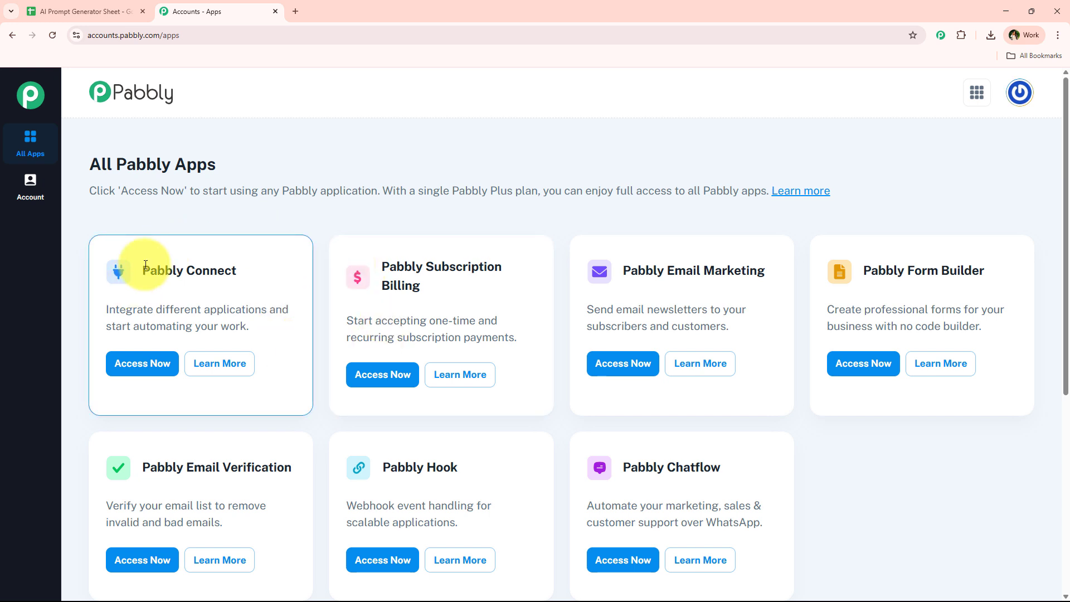
drag(145, 264, 270, 270)
drag(156, 310, 267, 310)
click(153, 372)
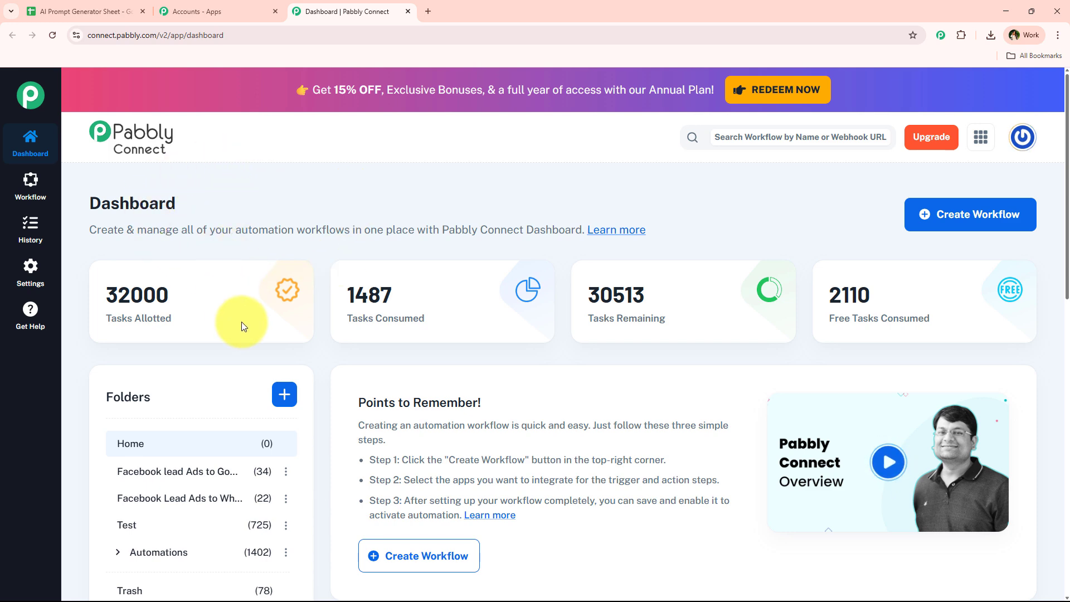
scroll(242, 322, down, 1)
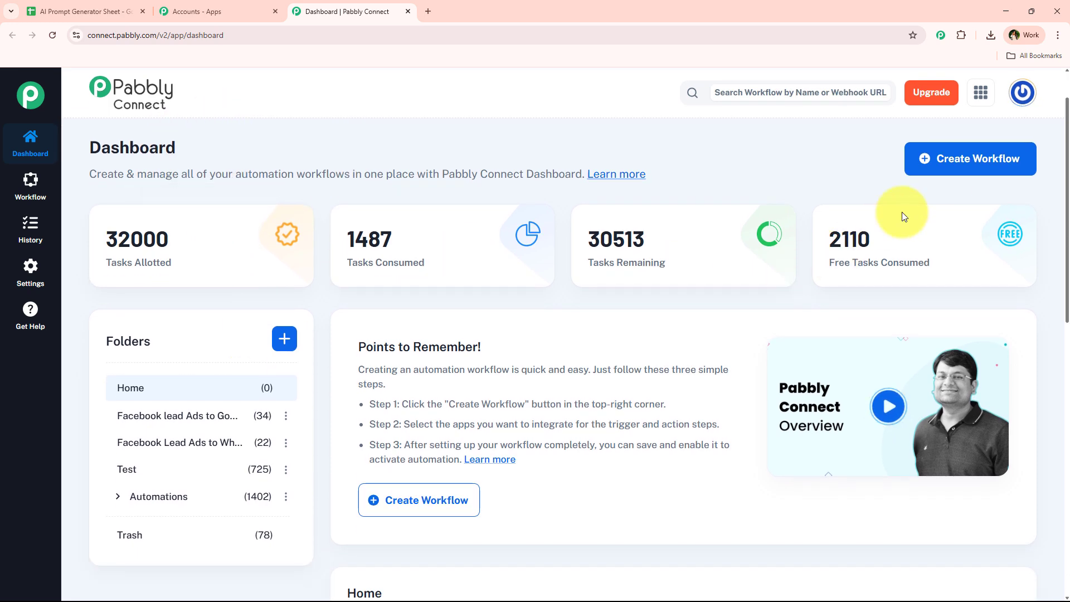
click(944, 162)
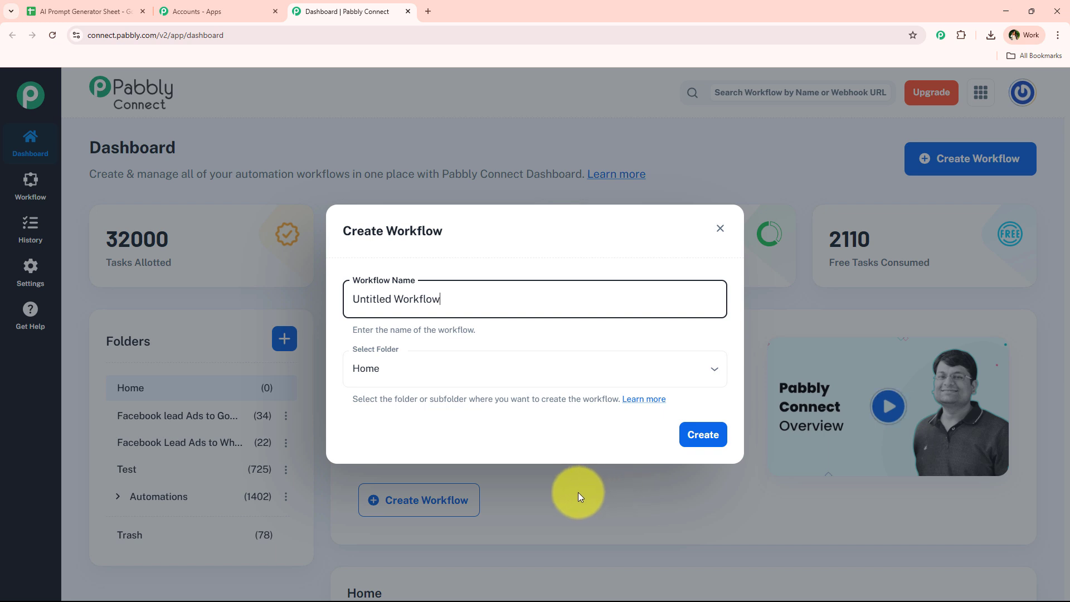
drag(542, 304, 347, 318)
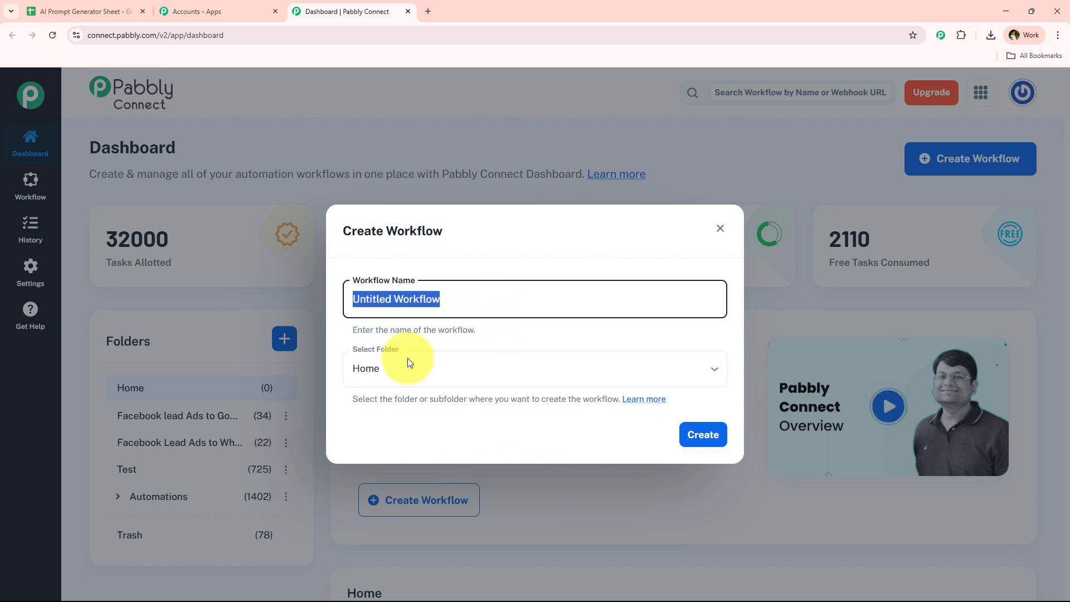
click(462, 375)
click(547, 447)
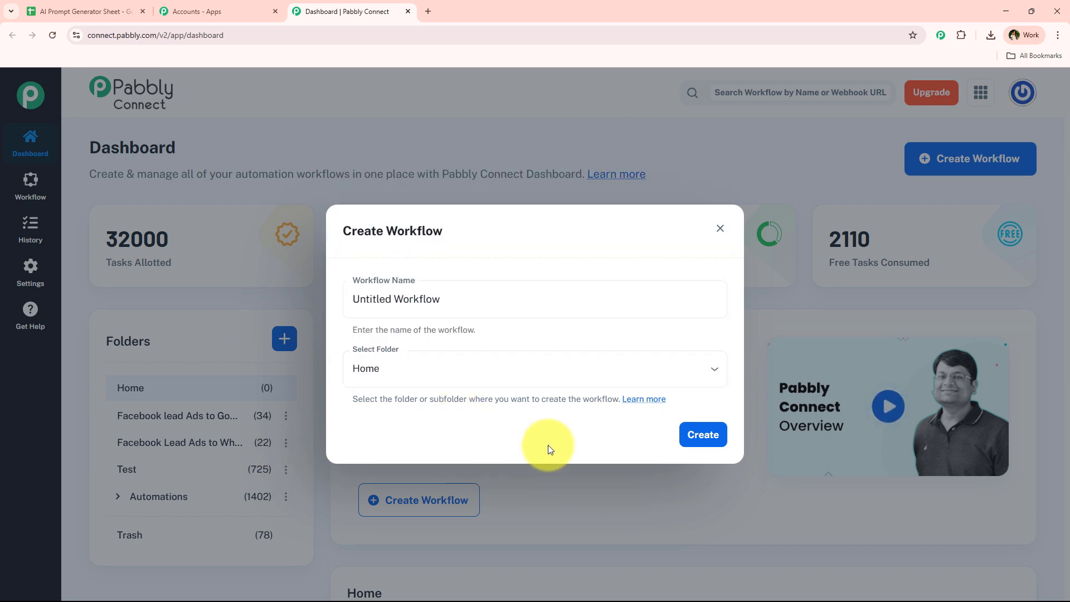
click(723, 233)
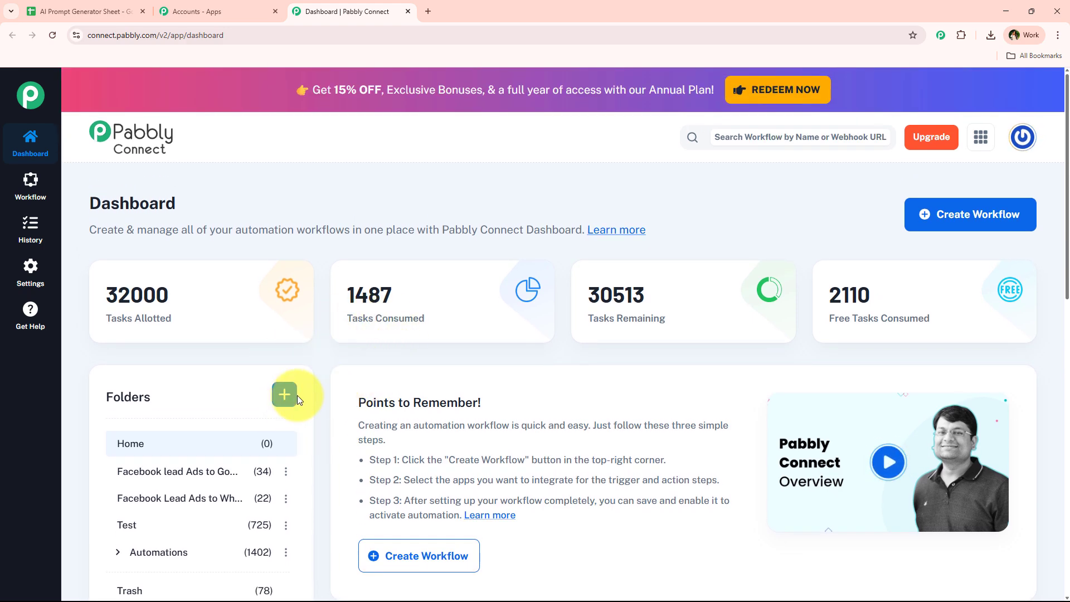
click(287, 400)
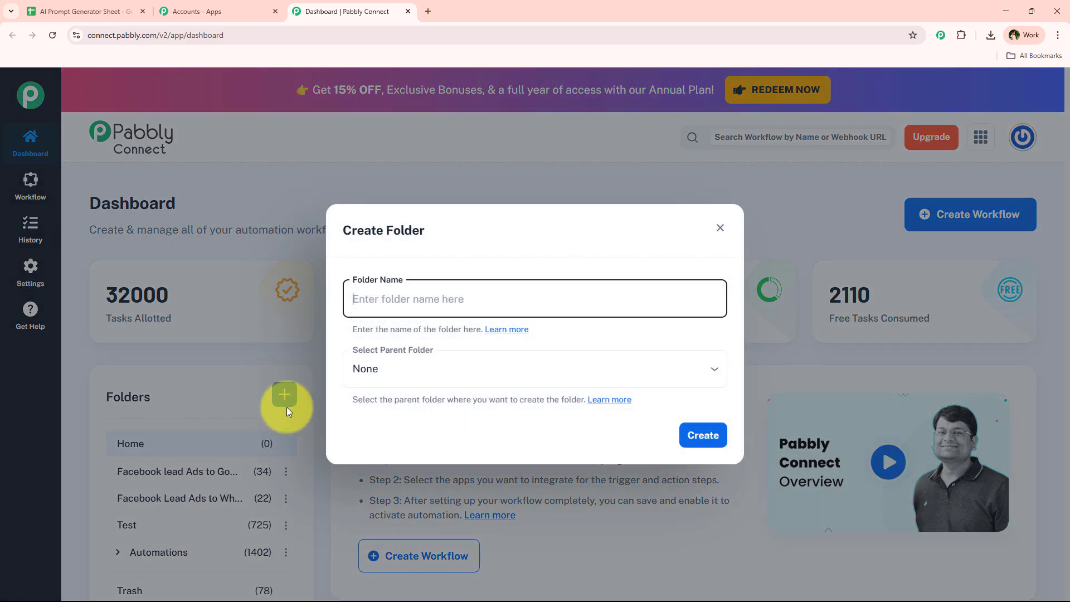
click(719, 229)
Step: Create a workflow named "Generate AI Prompts Using AI Agent and store them in Google Sheets" in the Automations folder
click(925, 212)
click(474, 383)
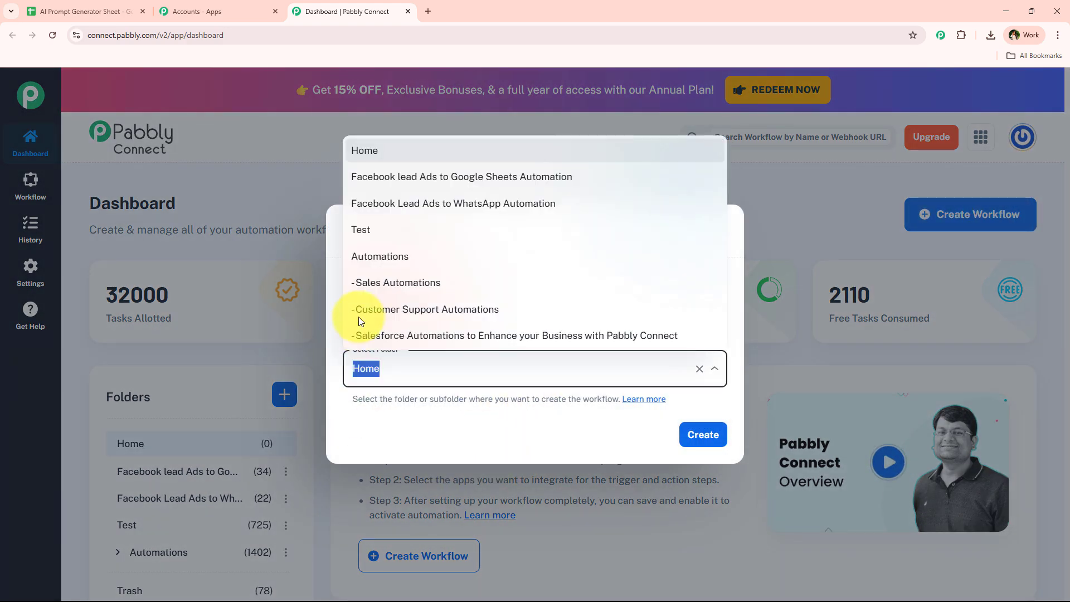
click(426, 261)
click(483, 303)
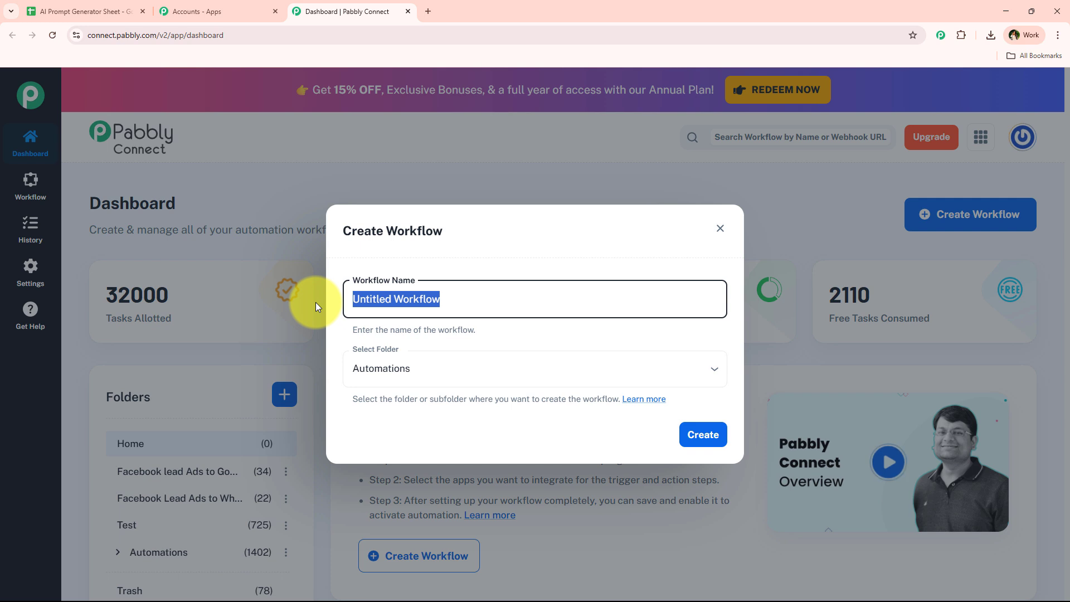
text(Generate AI Prompts Using AI Agent and store them in Google Sheets)
click(504, 336)
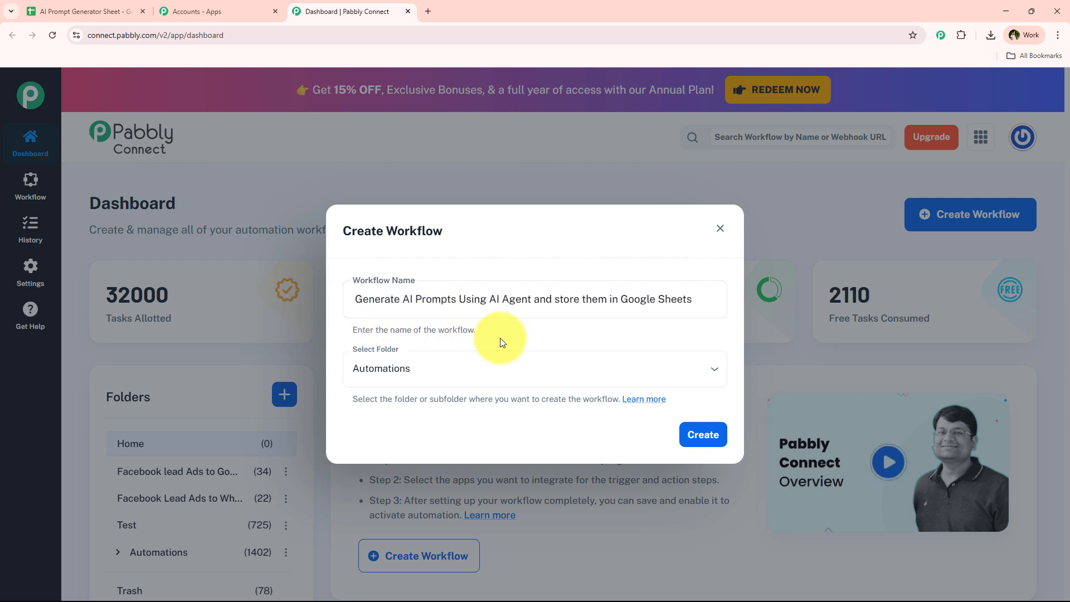
click(359, 298)
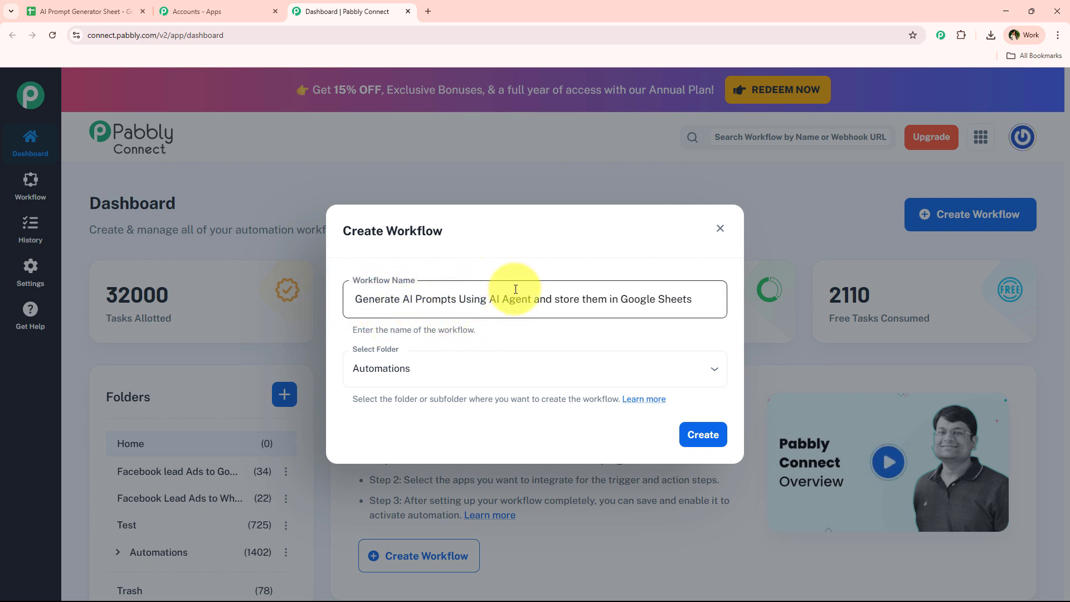
click(693, 446)
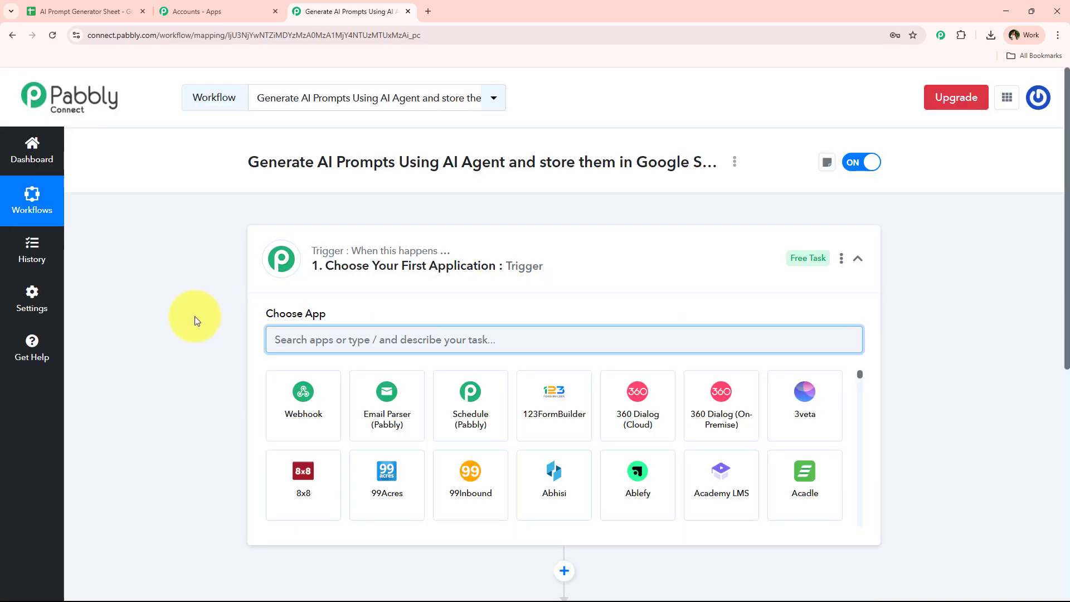
Step: Set the workflow's trigger to Google Sheets with the event "New or Updated Spreadsheet Row"
click(528, 268)
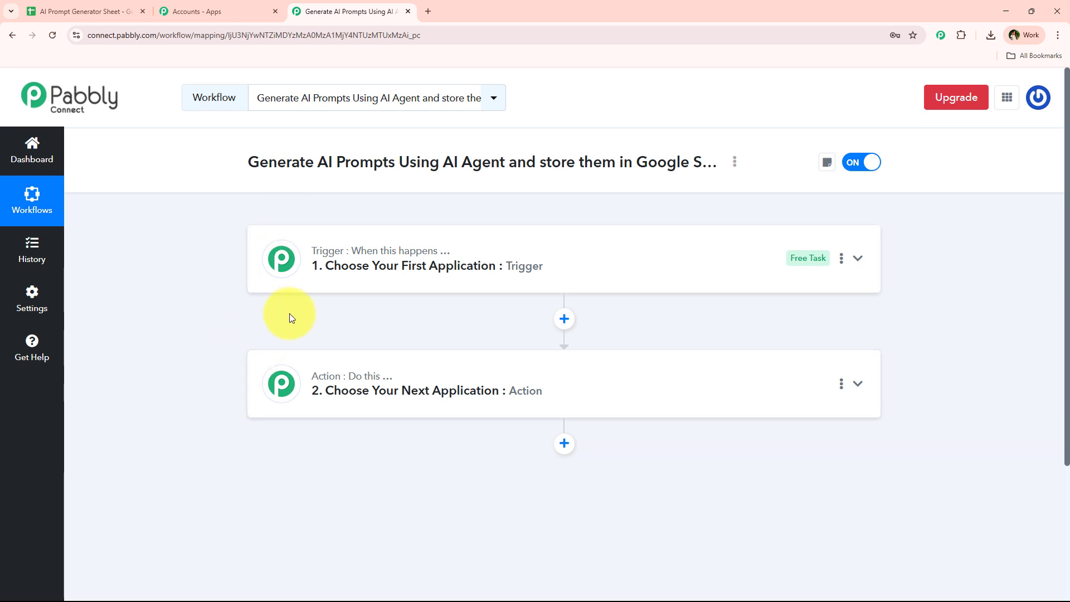
mouse_move(353, 383)
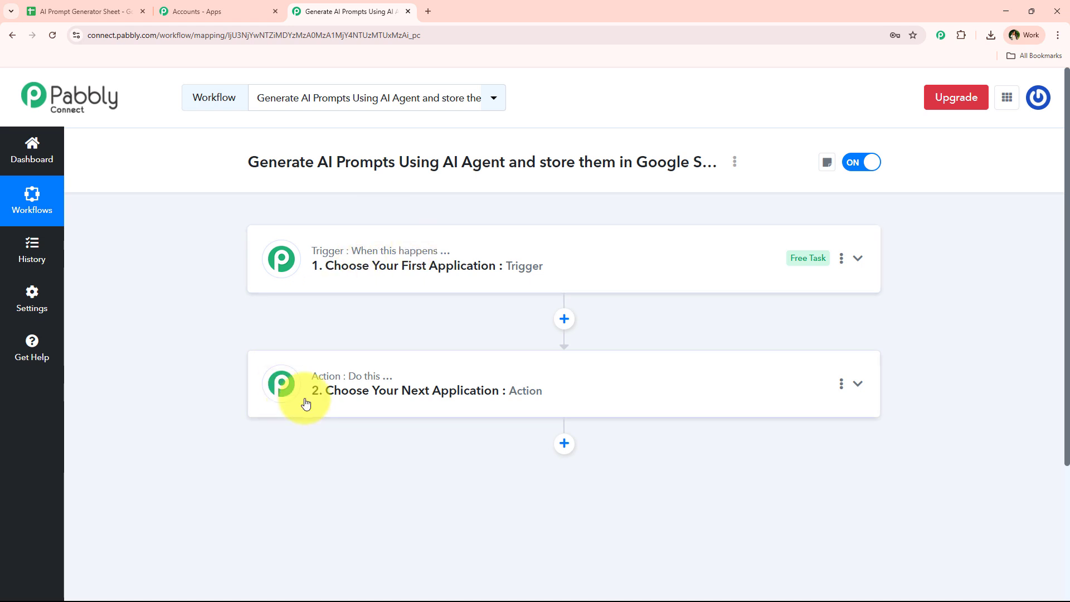
click(385, 290)
click(343, 334)
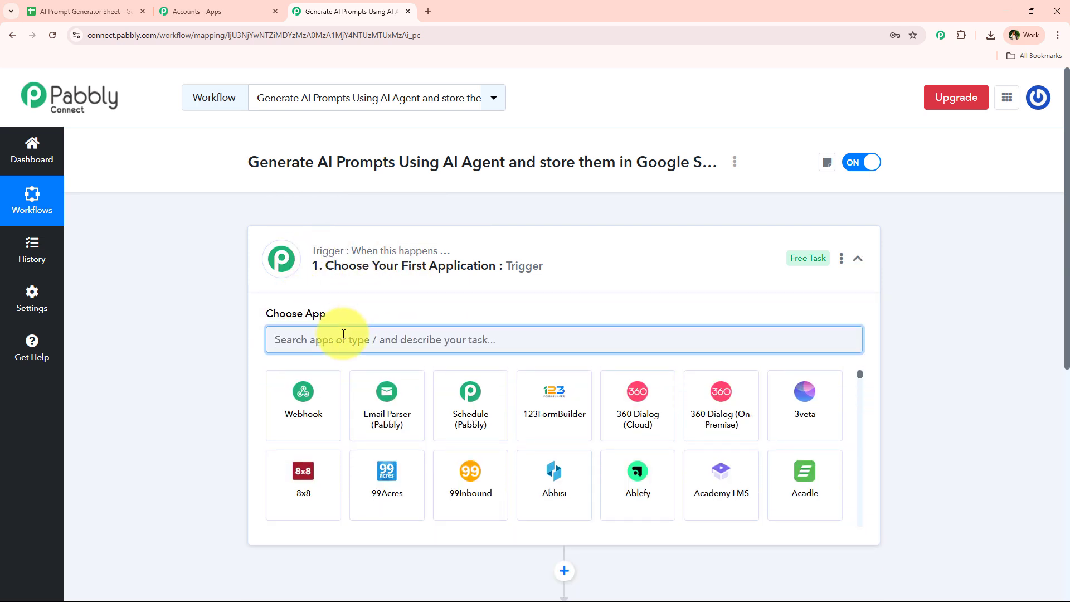
text(sheet)
click(321, 398)
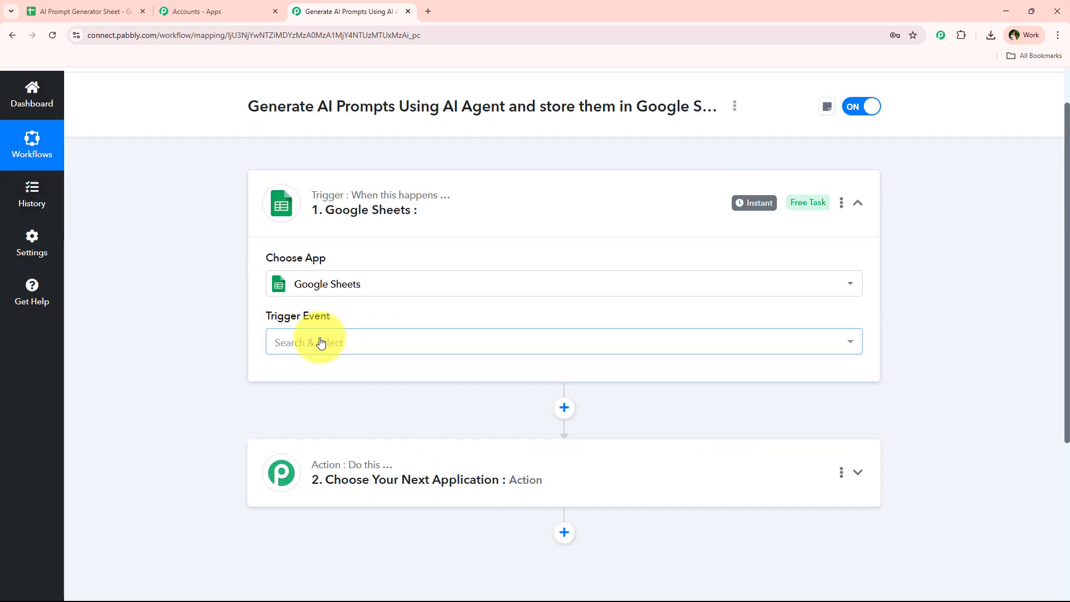
click(321, 342)
click(379, 406)
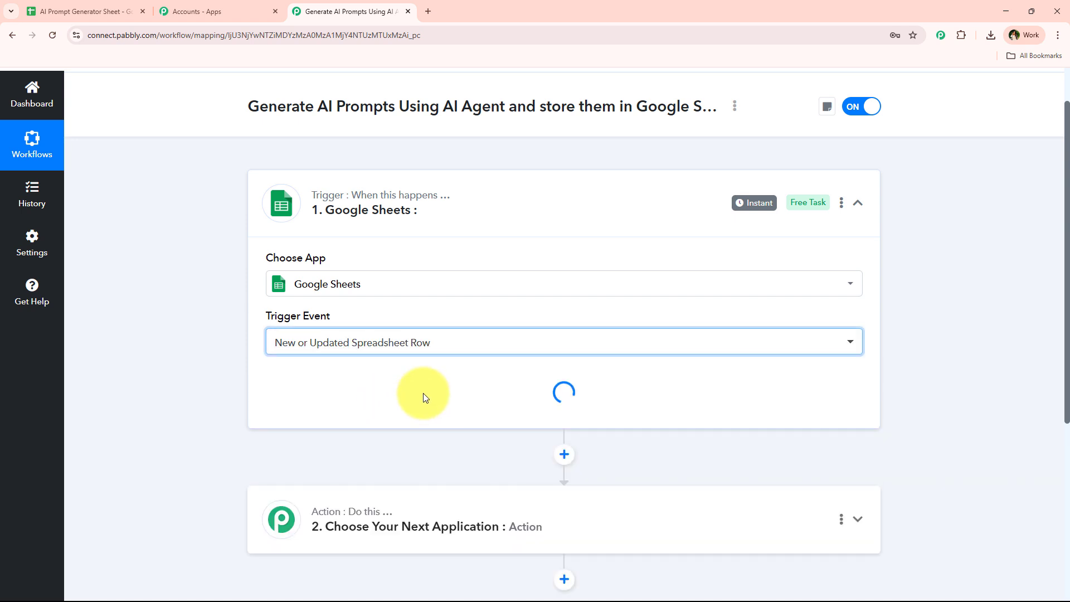
Step: Copy the Google Sheets trigger's webhook URL and switch to the AI Prompt Generator Sheet in Google Sheets
scroll(320, 334, down, 3)
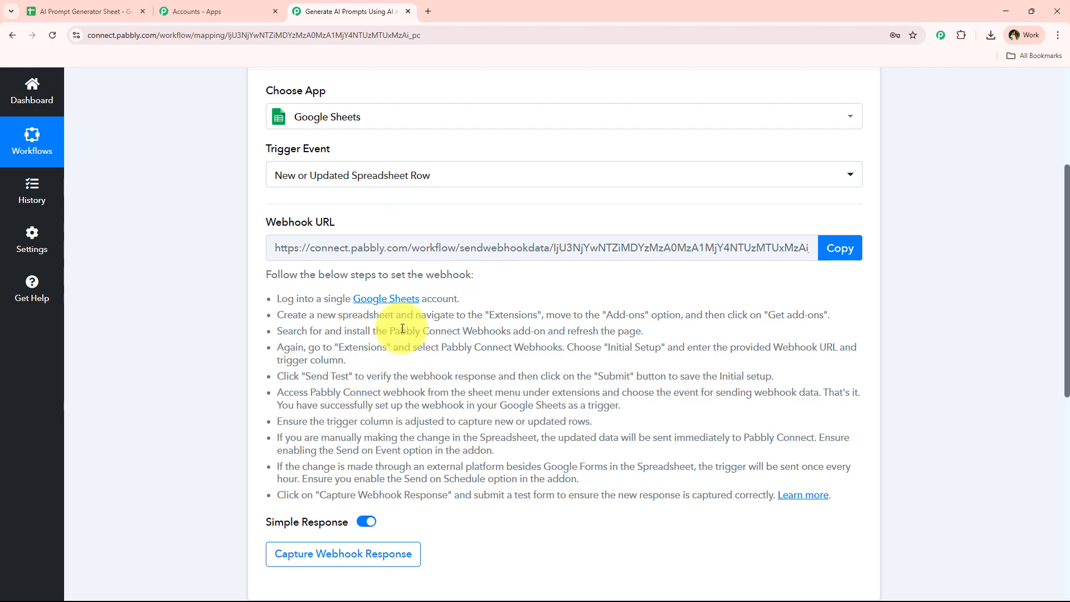
scroll(412, 324, down, 1)
scroll(603, 296, up, 1)
scroll(604, 297, up, 1)
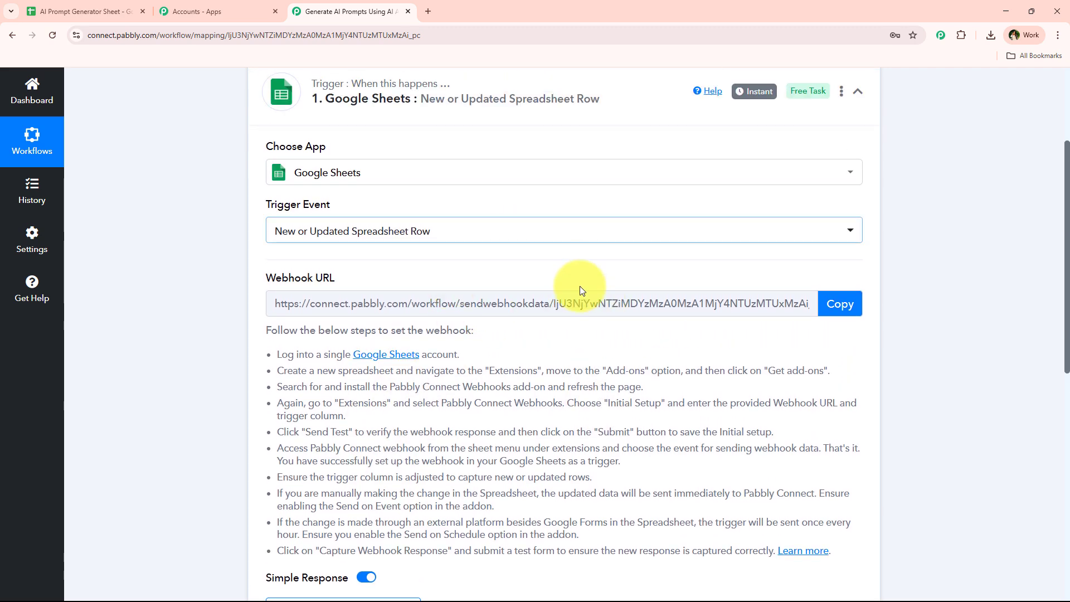
click(107, 4)
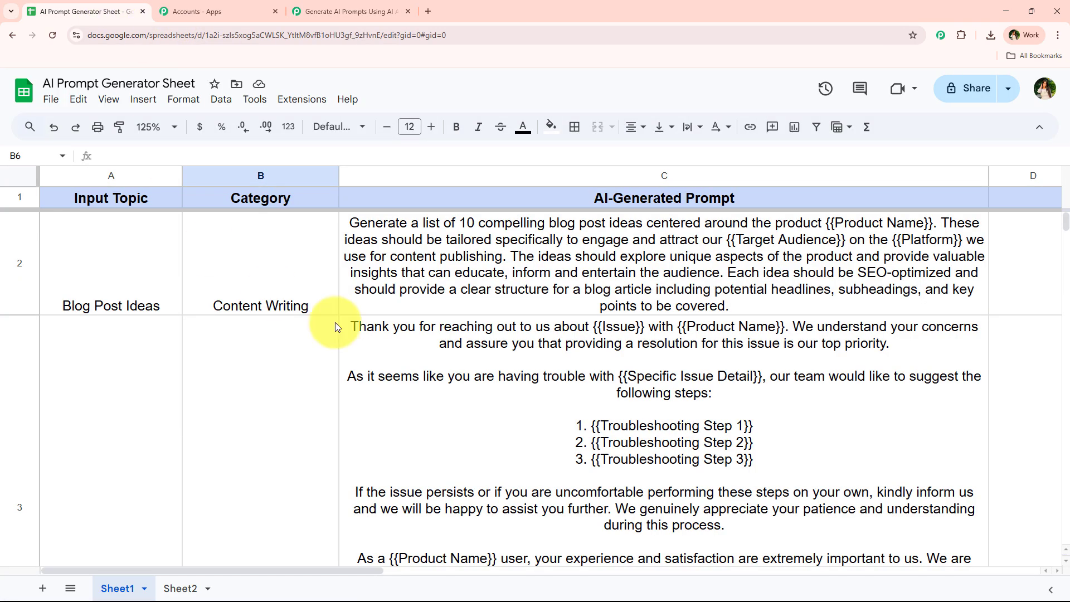
click(313, 10)
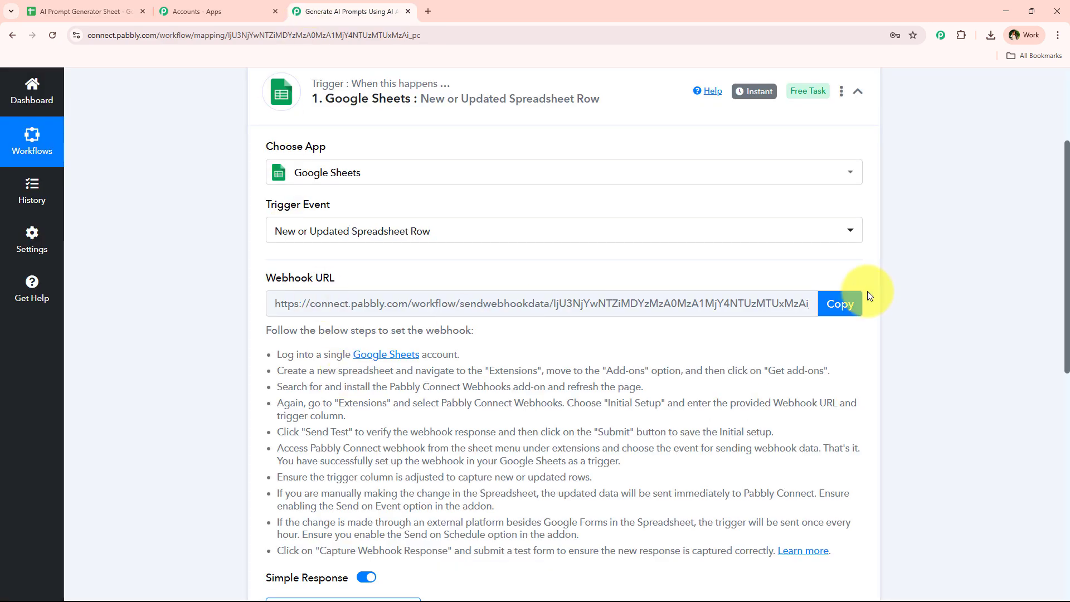
click(840, 304)
scroll(558, 408, up, 1)
scroll(555, 408, up, 2)
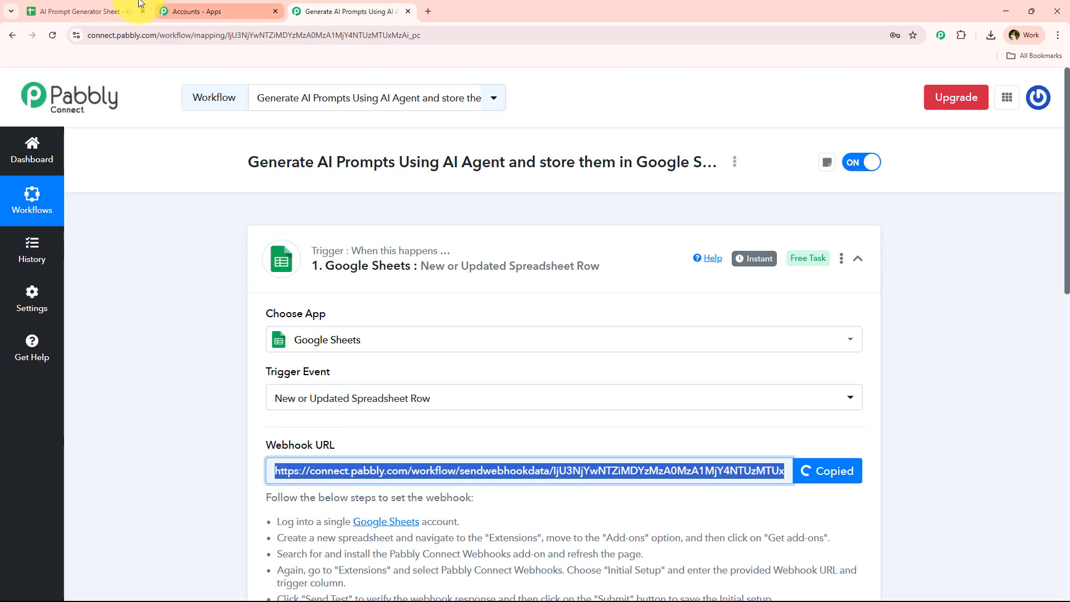
click(138, 16)
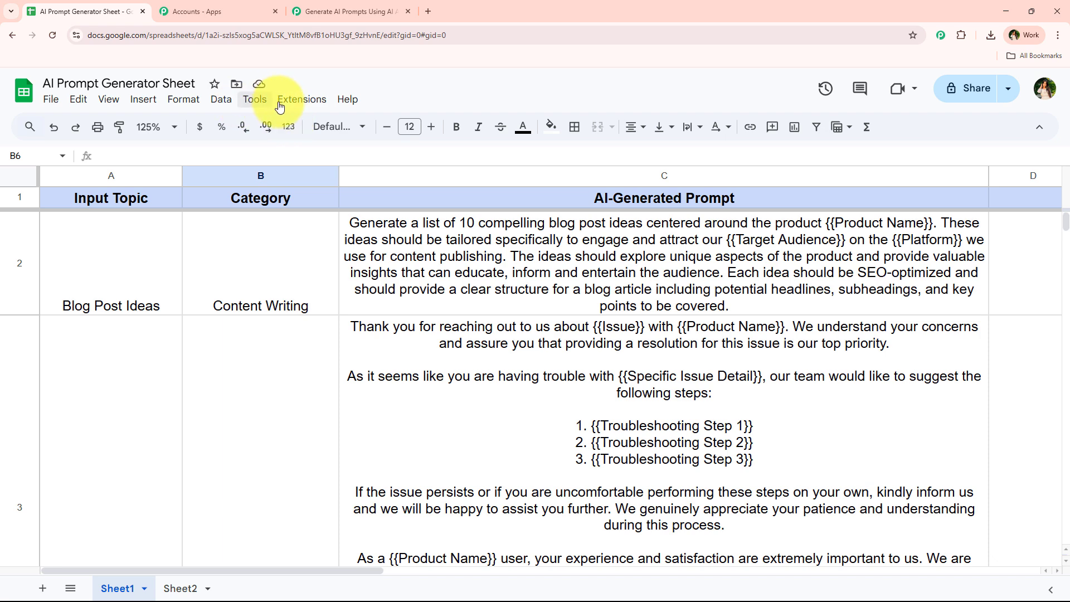
Step: Search the Google Workspace Marketplace for the "Pabbly Connect Webhooks" add-on and check its installation status
click(281, 102)
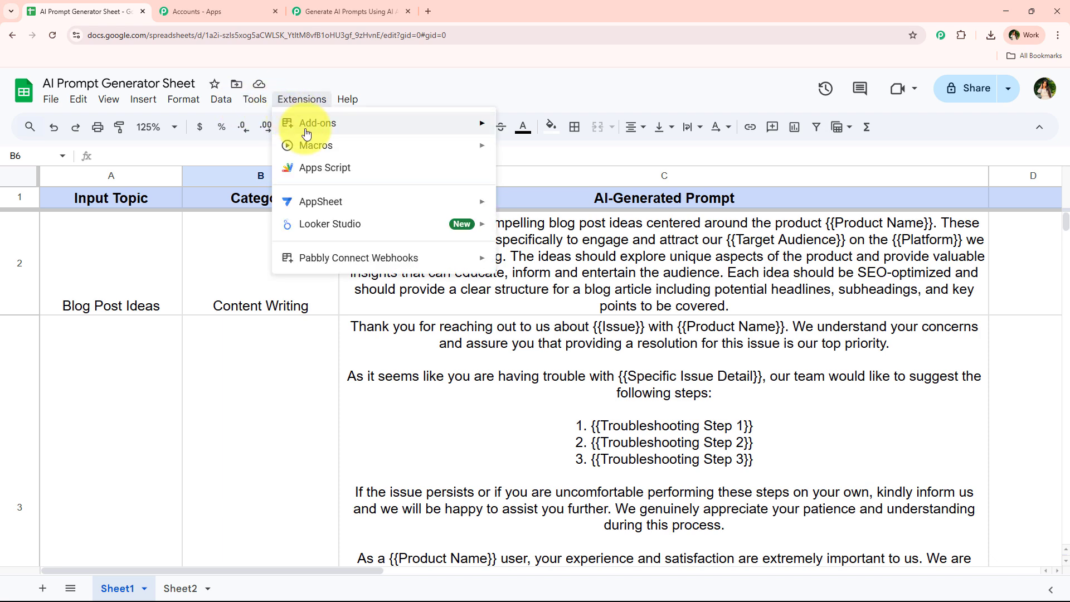
mouse_move(293, 124)
click(575, 134)
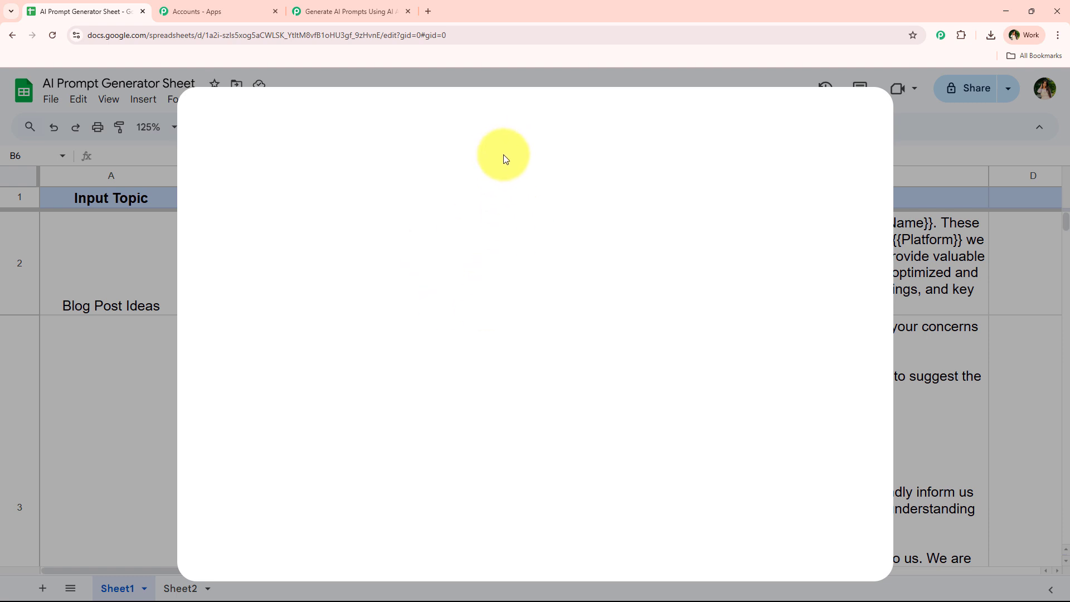
click(588, 124)
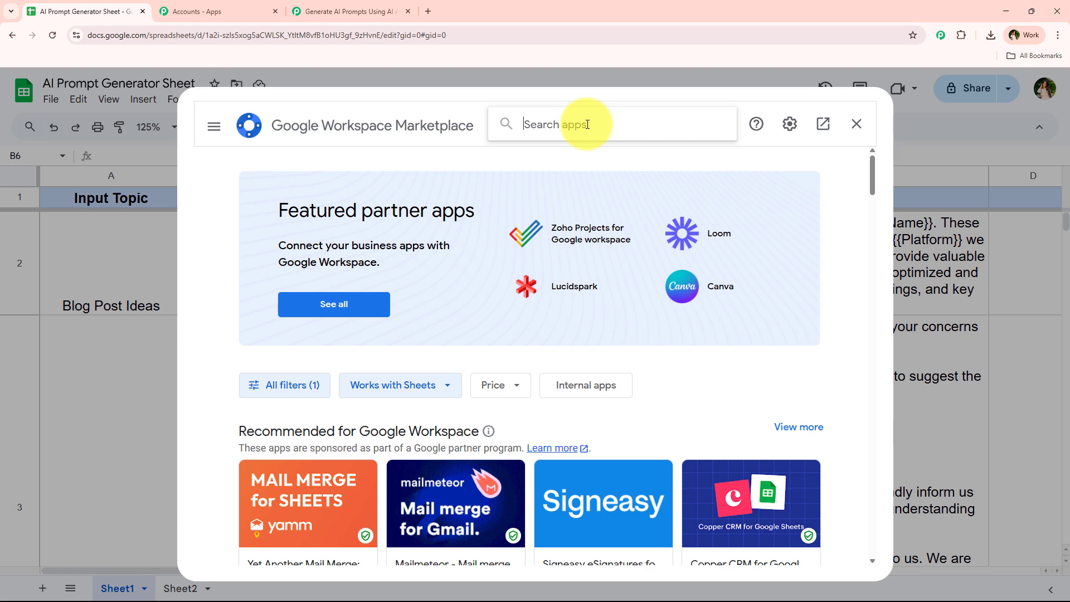
text(Pabbly Connect Webhooks)
key(Return)
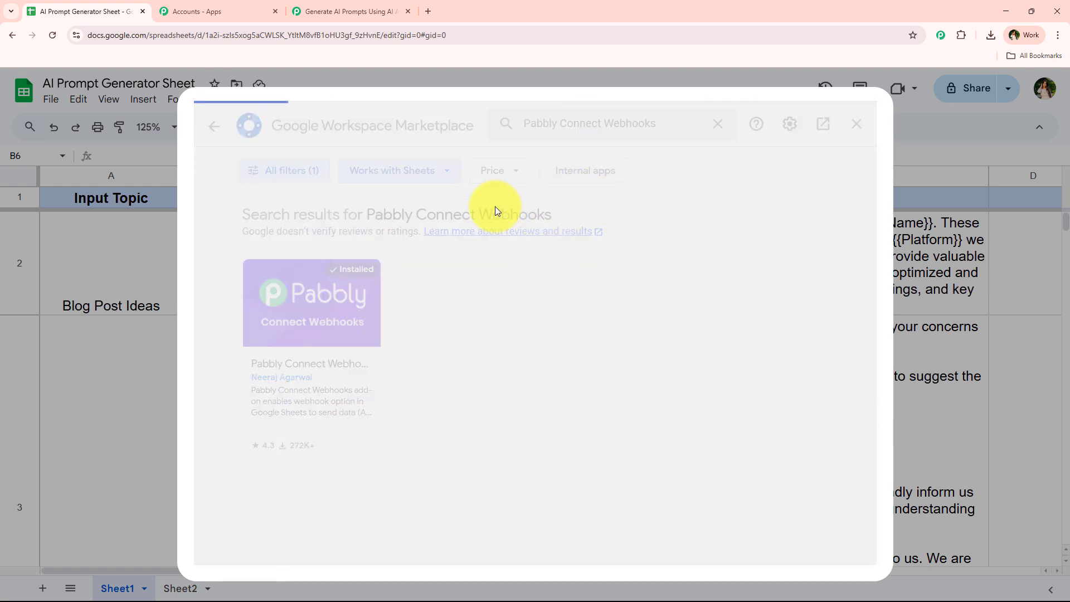
click(333, 265)
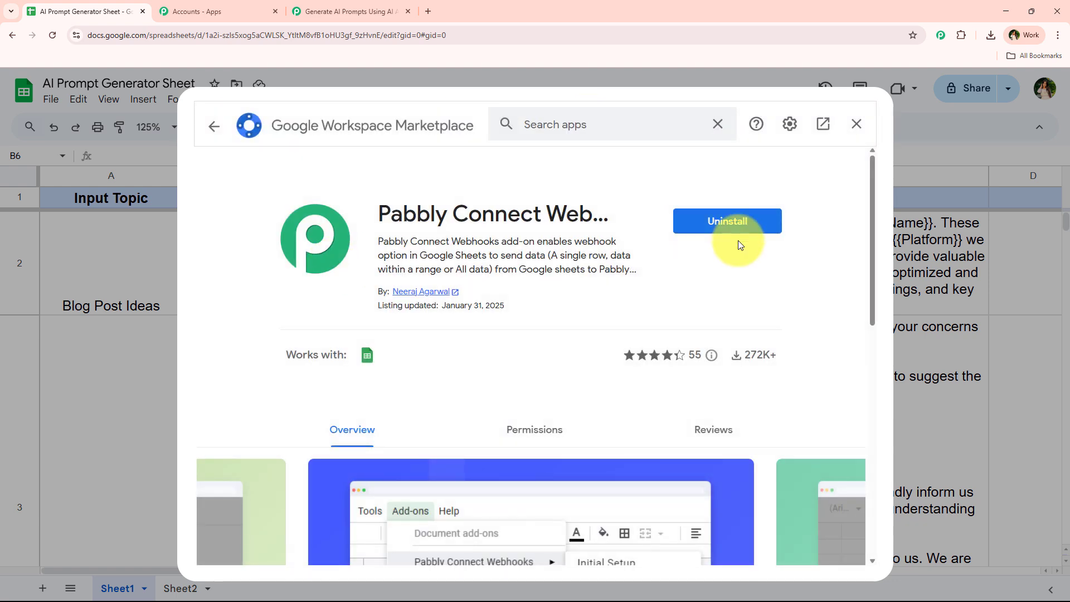
click(857, 124)
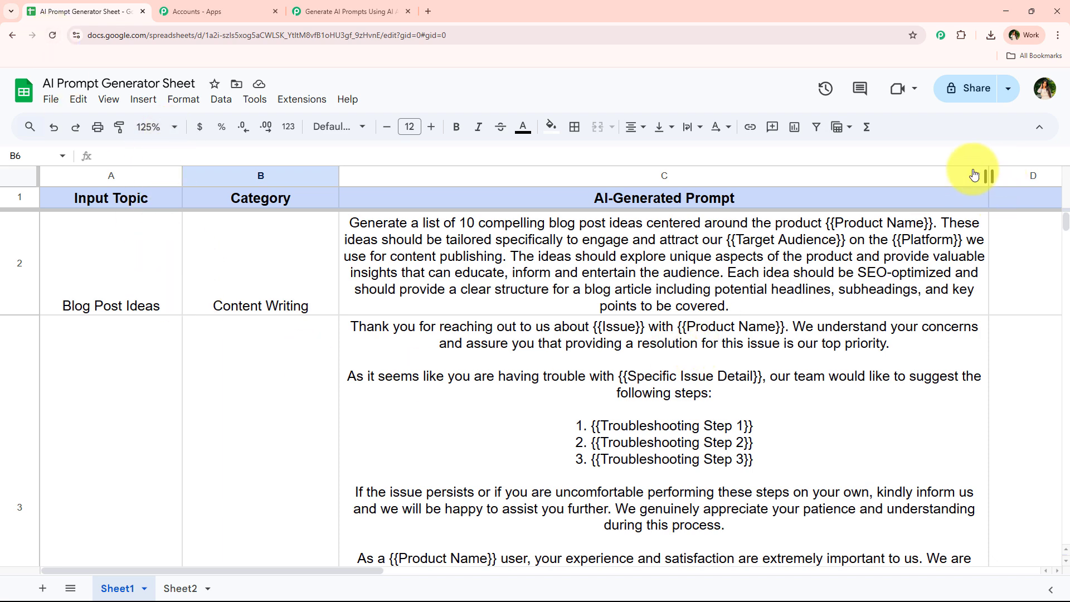
Step: Narrow the AI-Generated Prompt column in Sheet1
drag(990, 175, 834, 176)
scroll(403, 393, down, 5)
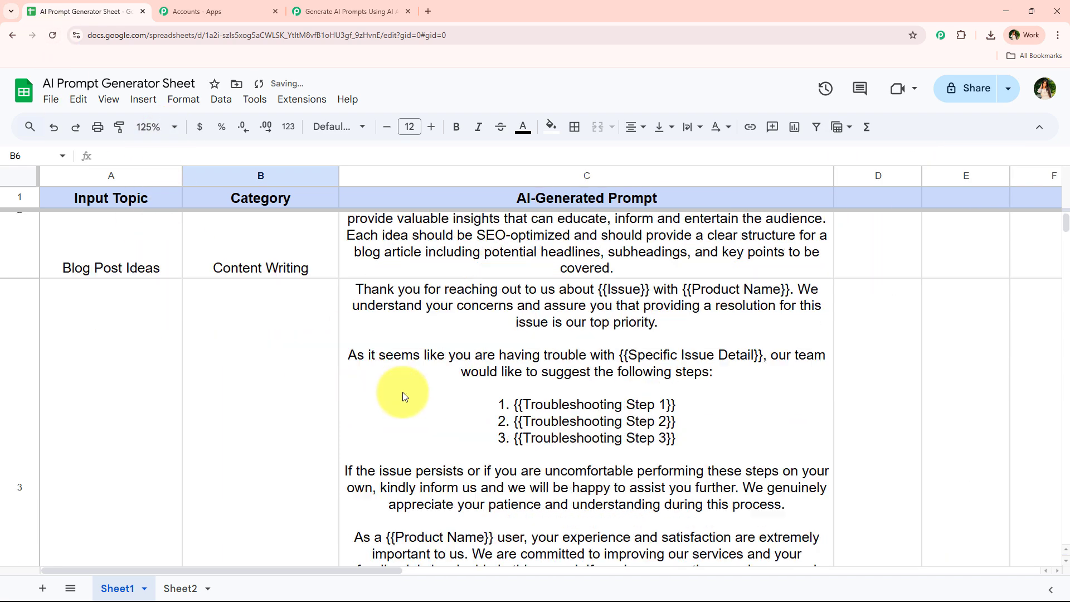
scroll(403, 393, down, 3)
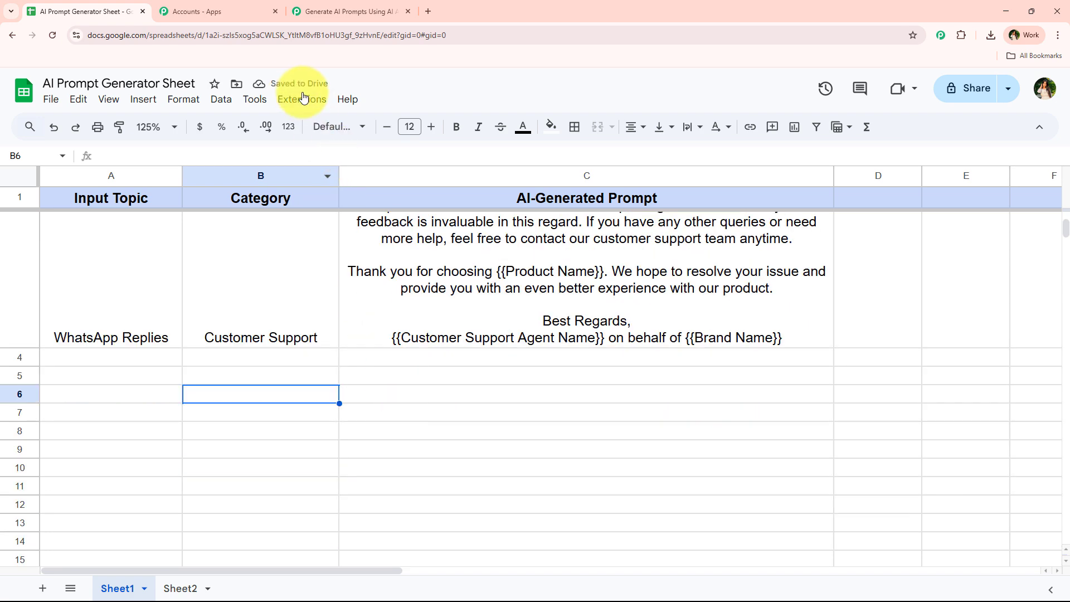
Step: Open the Pabbly Connect Webhooks initial setup, then switch to the Pabbly Connect workflow and copy the trigger's webhook URL
click(302, 100)
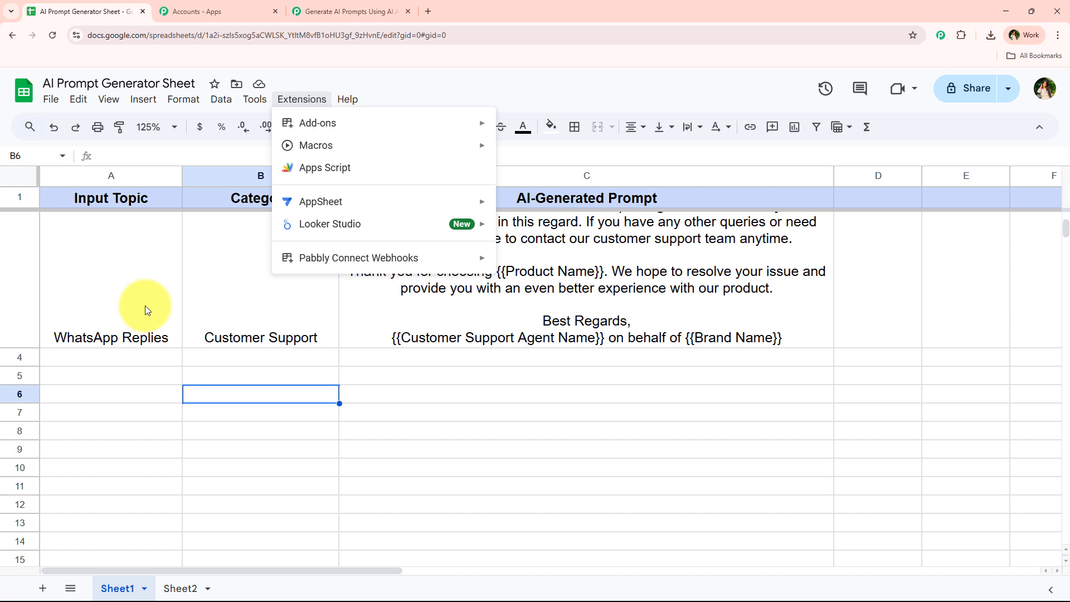
mouse_move(379, 260)
click(624, 263)
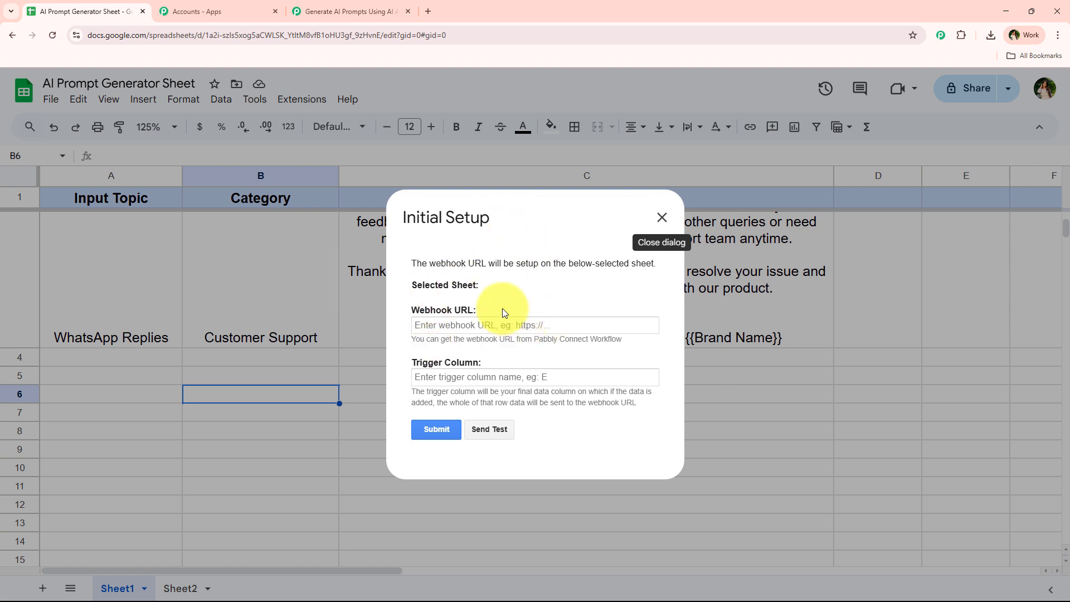
drag(505, 312, 419, 360)
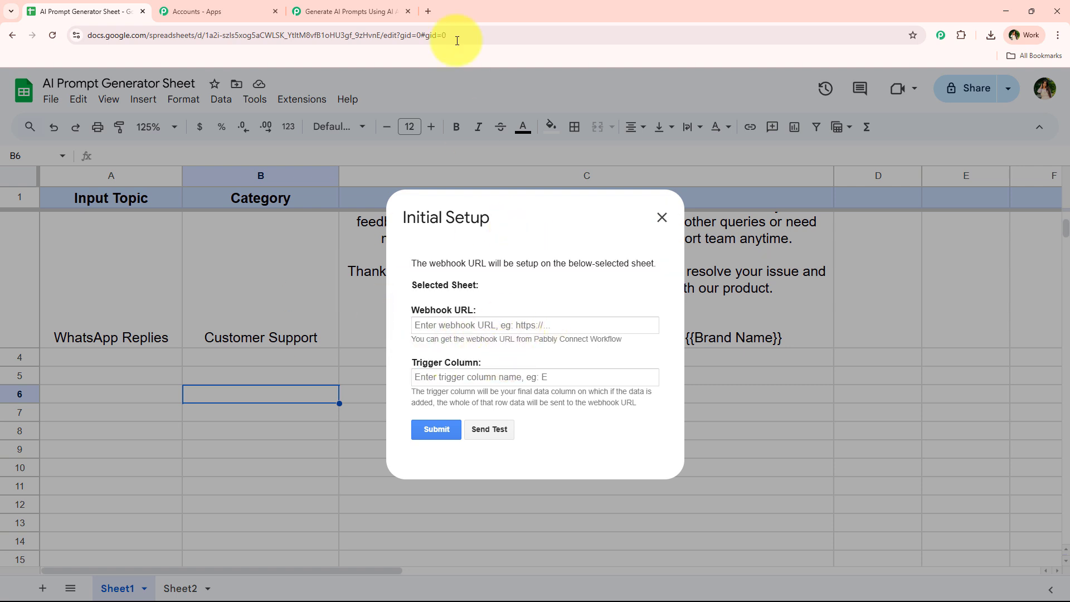
click(346, 11)
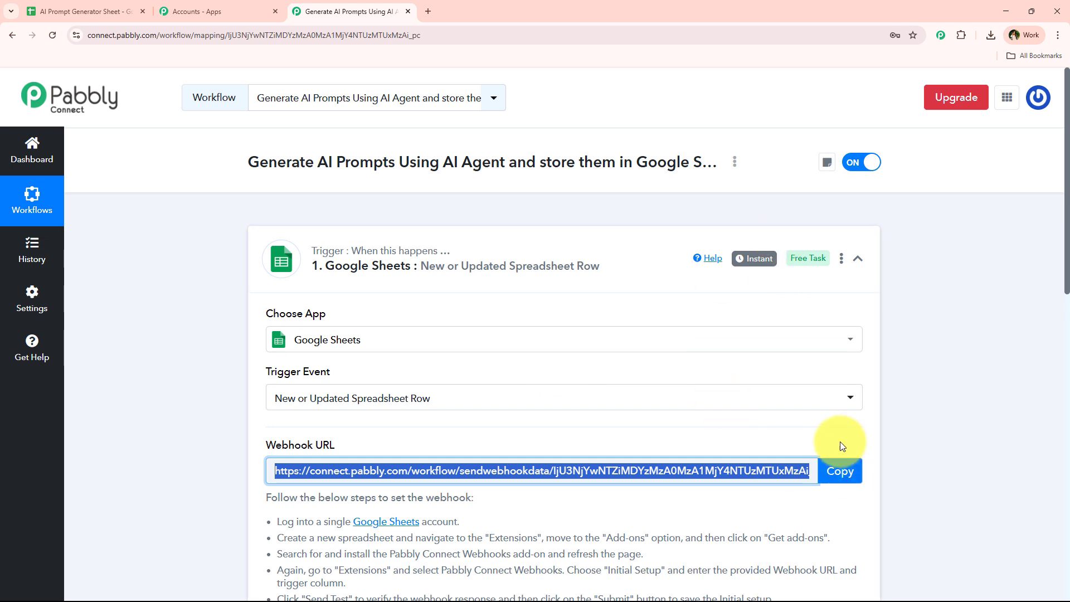
click(840, 471)
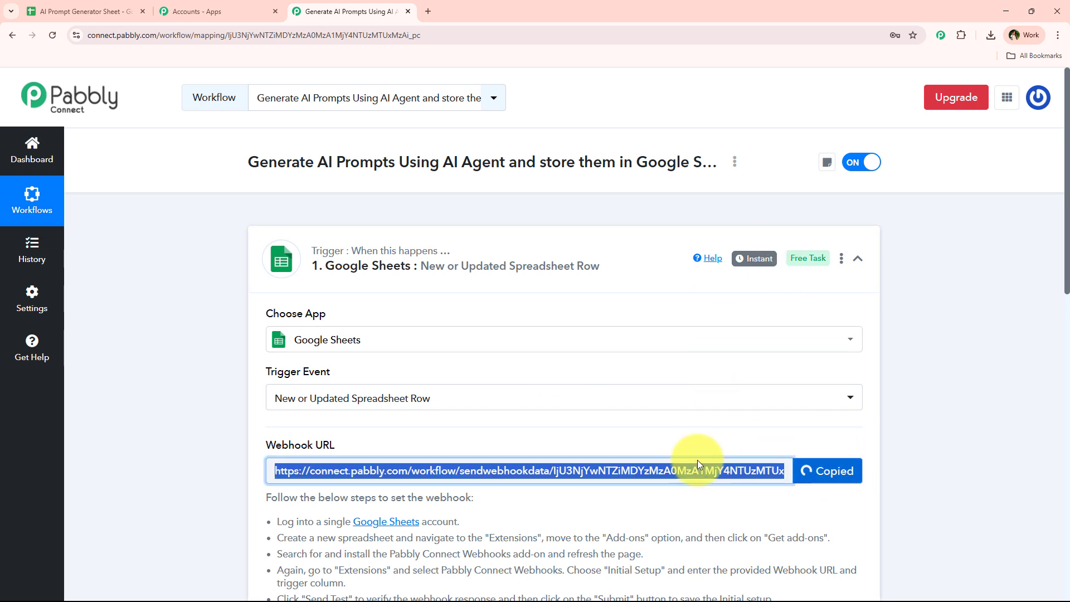
Step: Return to the AI Prompt Generator Sheet and paste the copied webhook URL into the initial setup for Sheet1
click(100, 16)
right_click(420, 346)
click(412, 327)
right_click(422, 332)
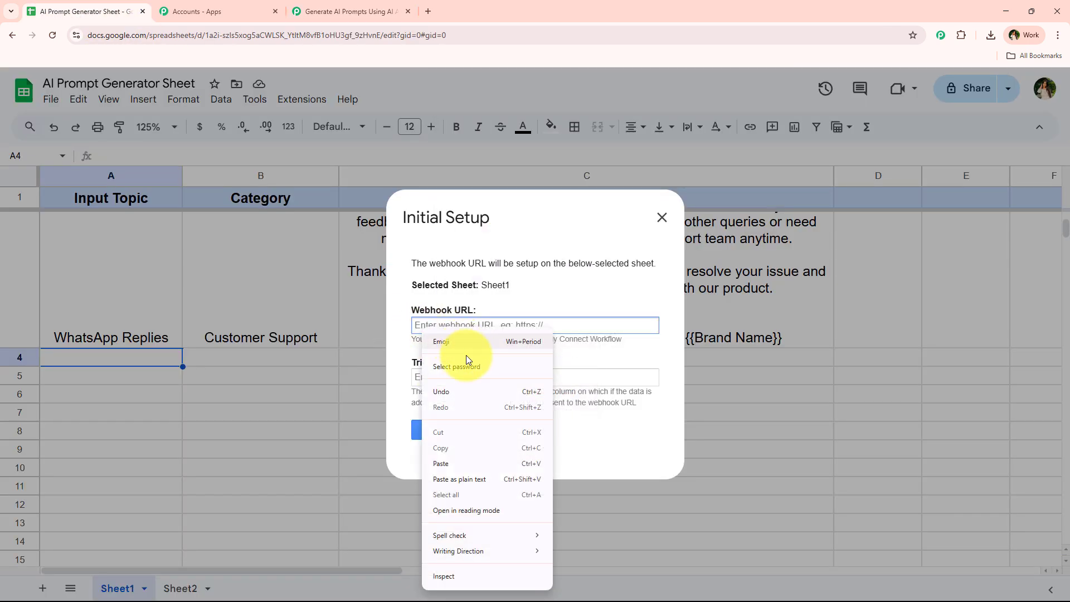
click(453, 463)
Step: Set the trigger column to B and submit the webhook's initial setup
click(493, 384)
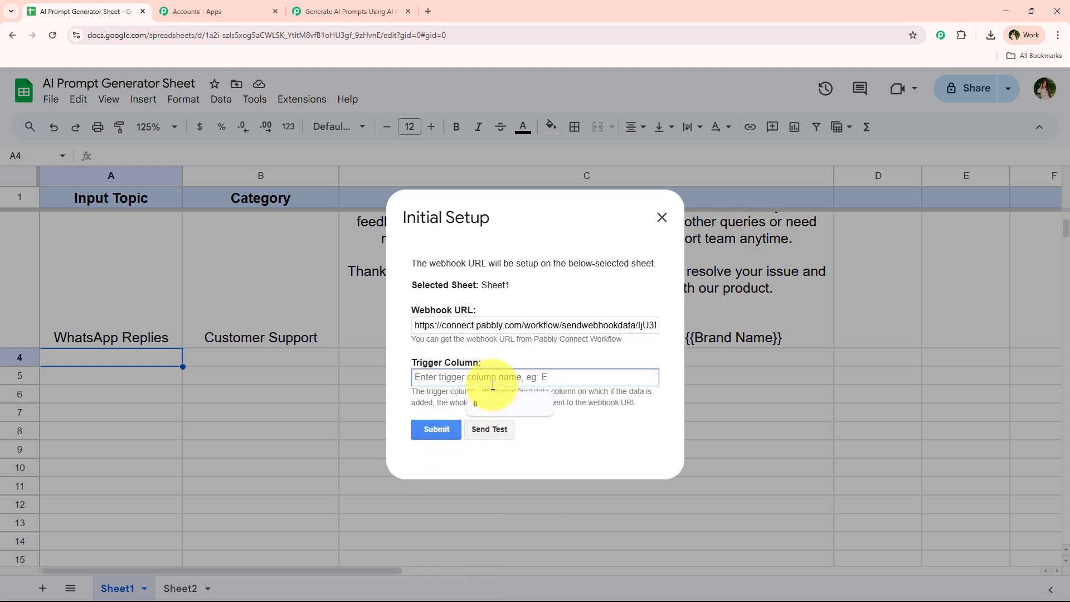
click(489, 397)
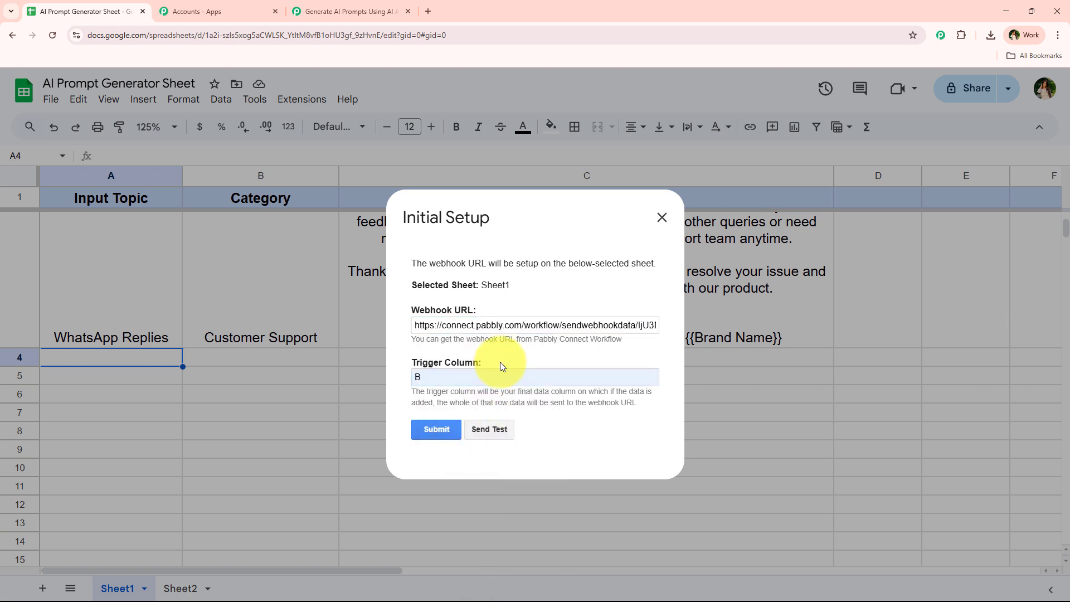
drag(413, 392, 645, 390)
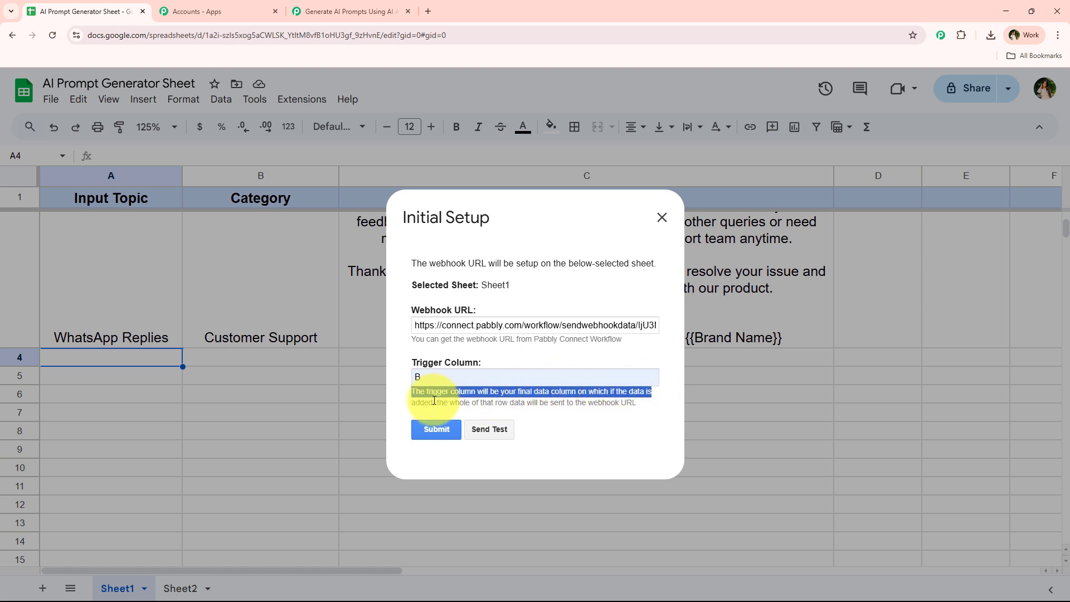
drag(437, 402, 495, 402)
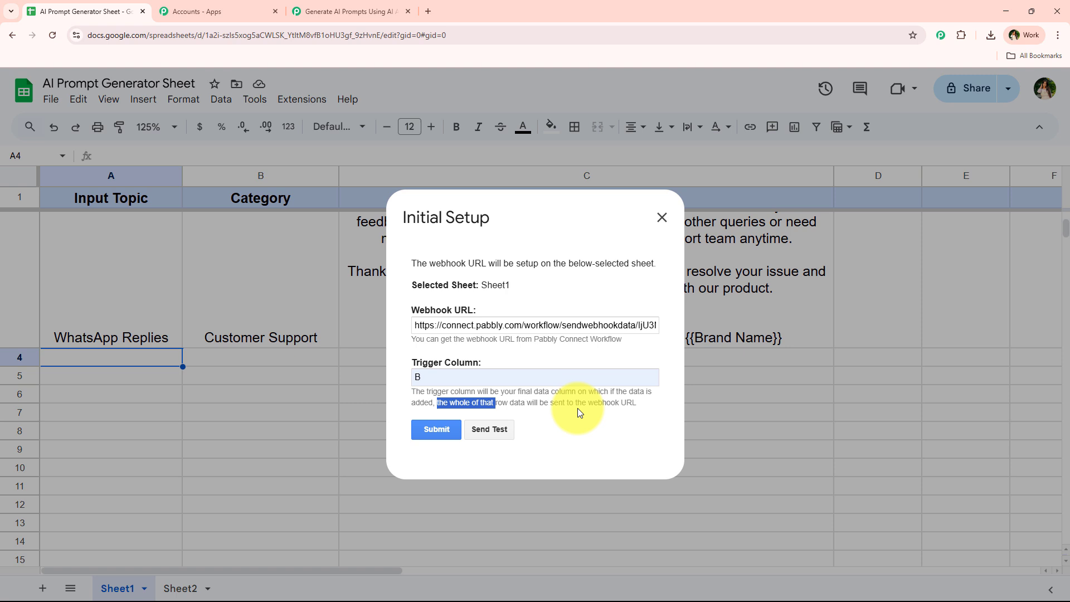
click(648, 404)
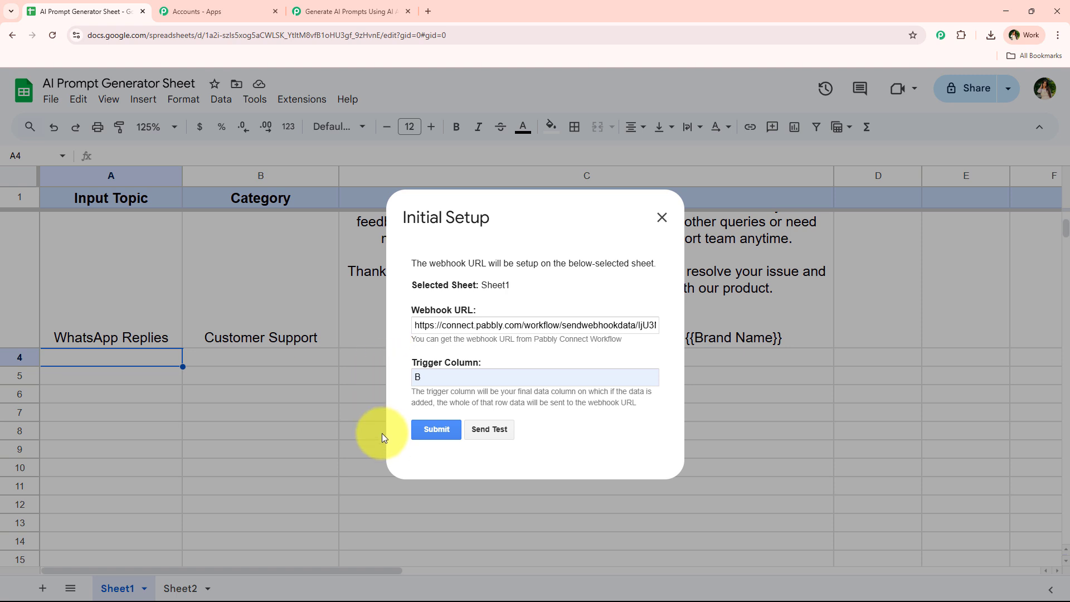
click(422, 429)
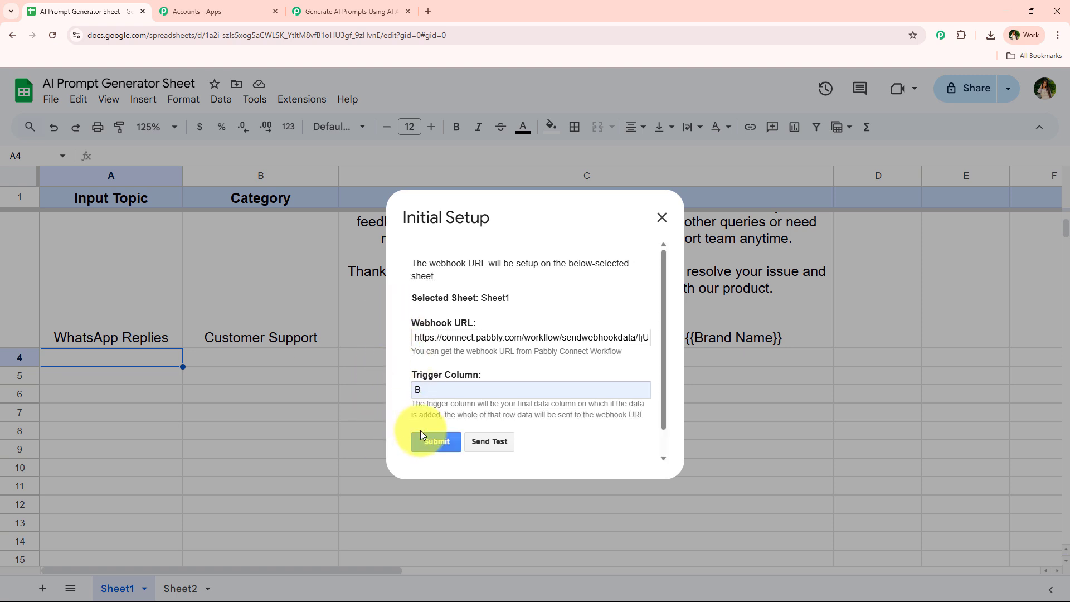
drag(411, 442, 581, 442)
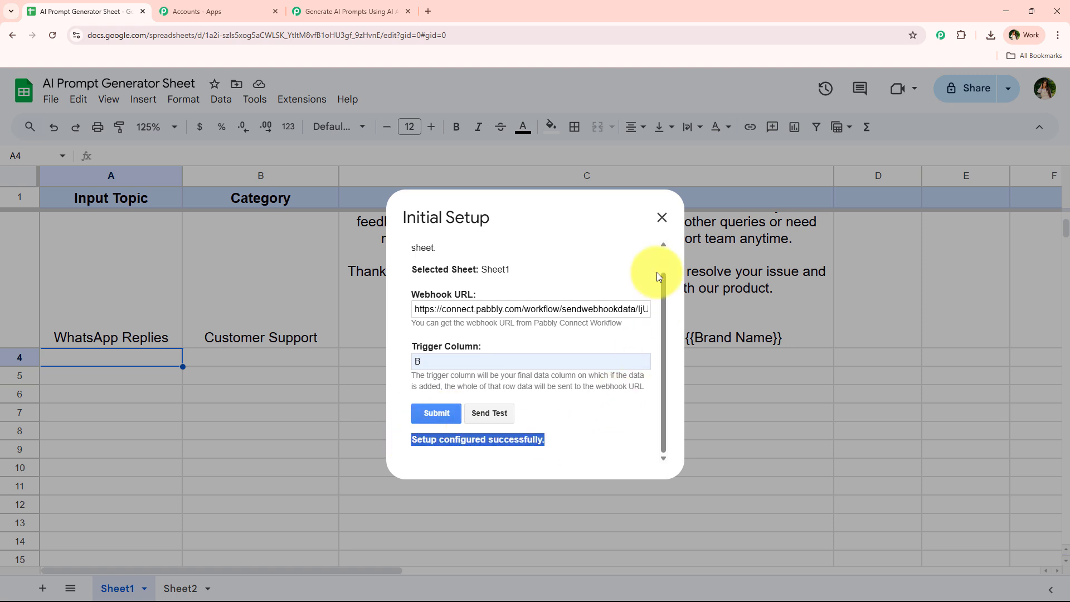
click(662, 218)
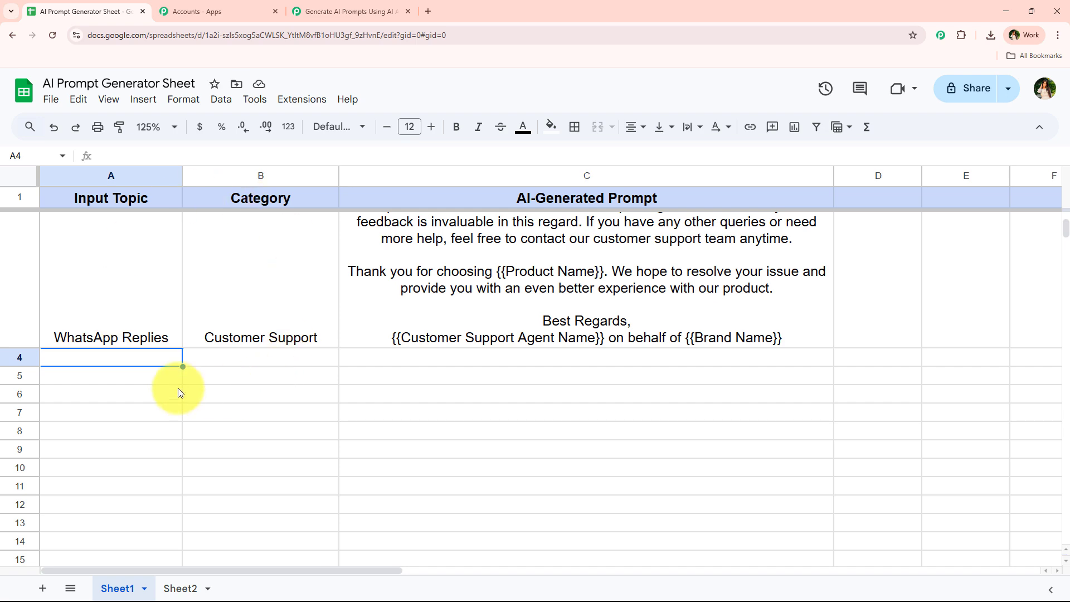
Step: Switch to the Pabbly Connect workflow and check the trigger's webhook response status and the note on sending a test record
click(357, 10)
scroll(220, 349, down, 8)
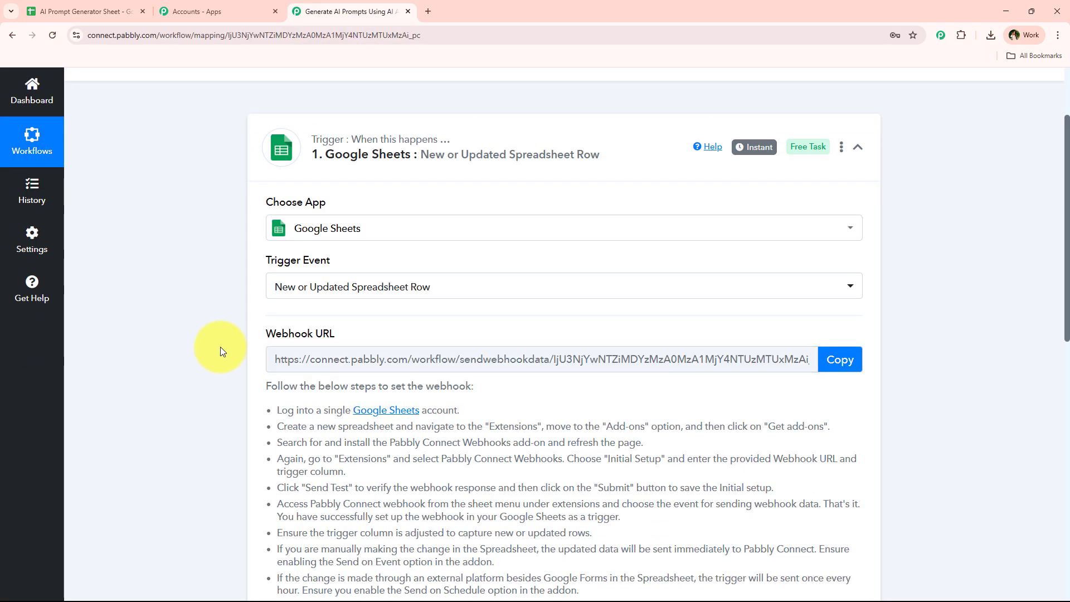
scroll(219, 360, down, 2)
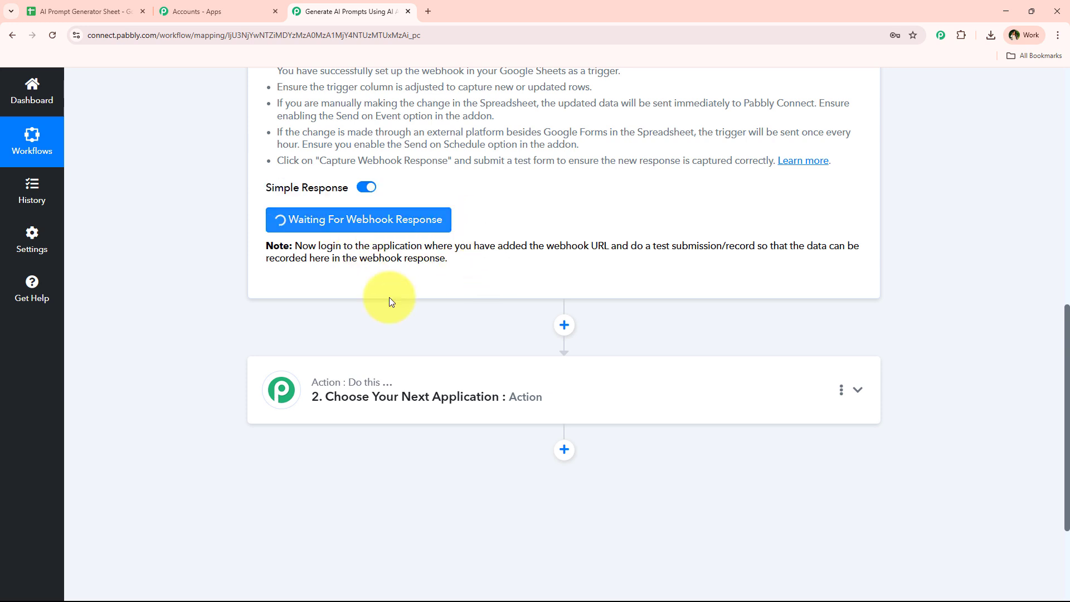
drag(632, 245, 755, 245)
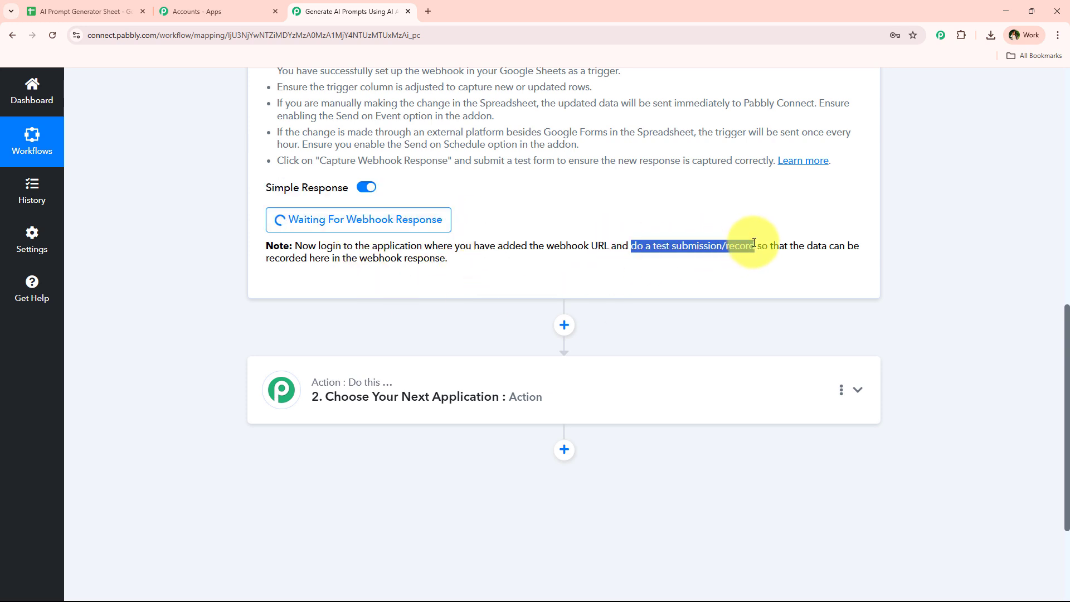
click(673, 315)
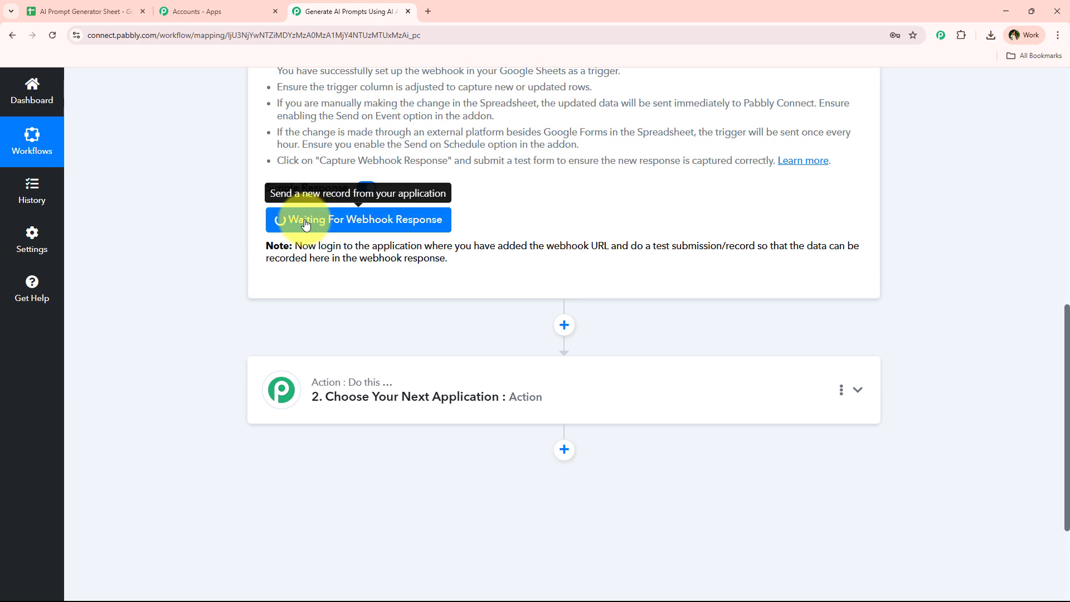
drag(653, 246, 754, 246)
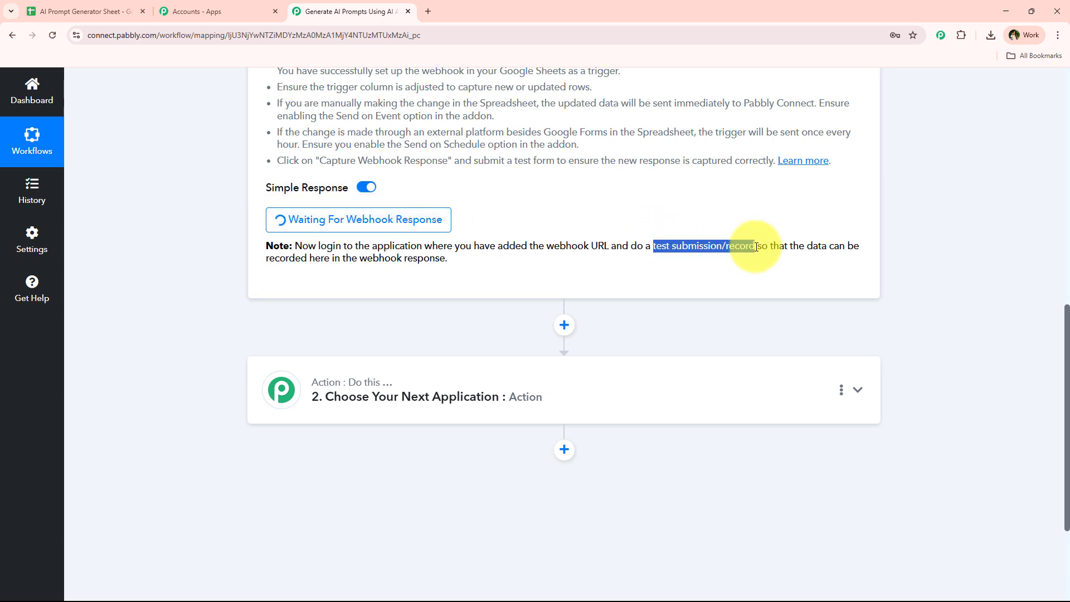
click(174, 257)
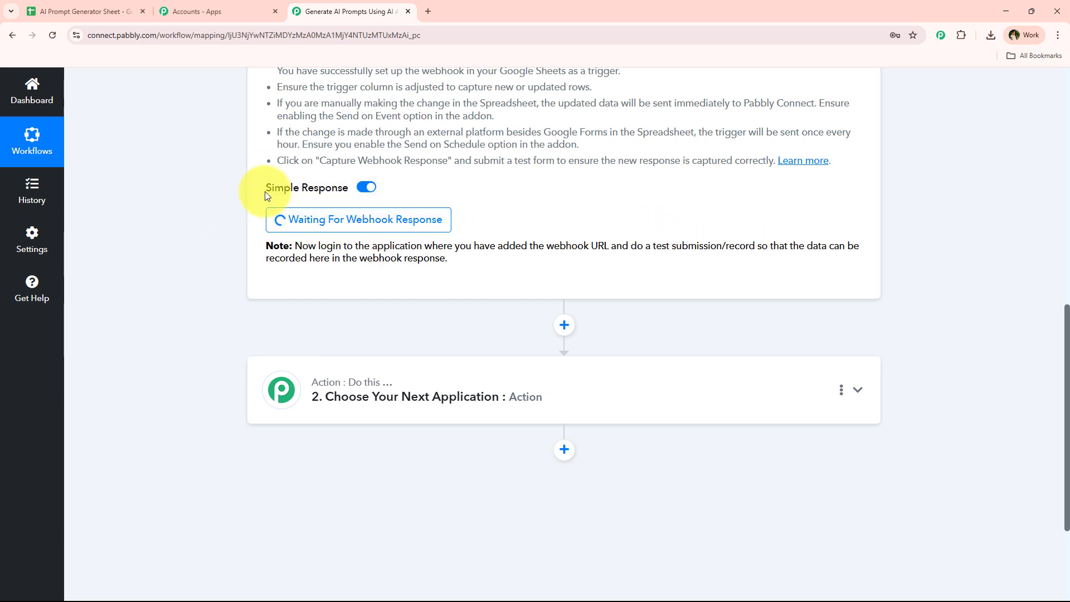
Step: Switch to the AI Prompt Generator Sheet and enable Send On Event for the Pabbly Connect Webhooks add-on
click(108, 4)
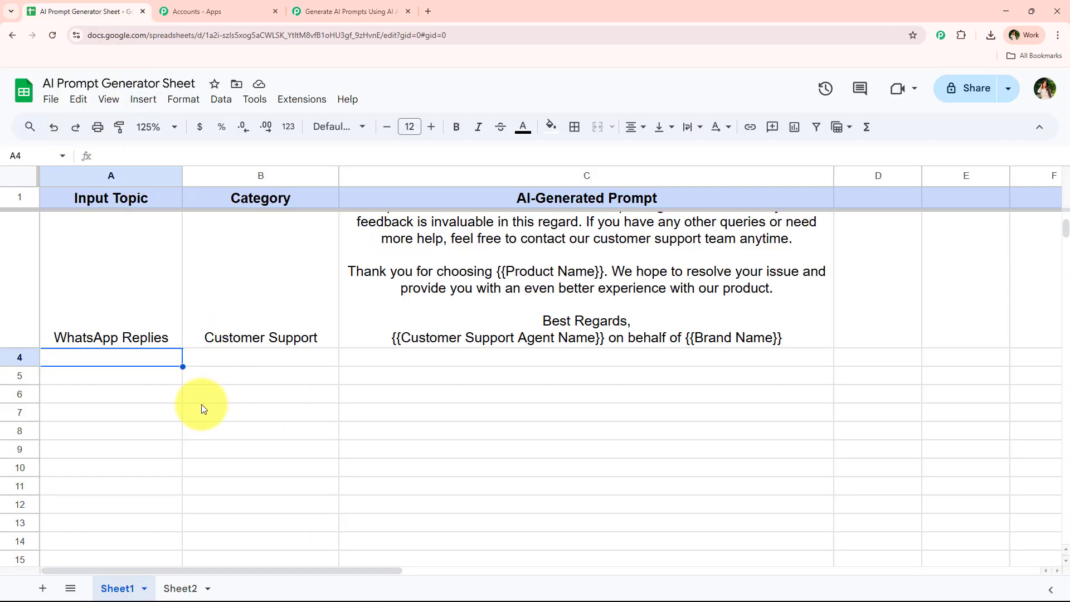
click(202, 401)
click(145, 363)
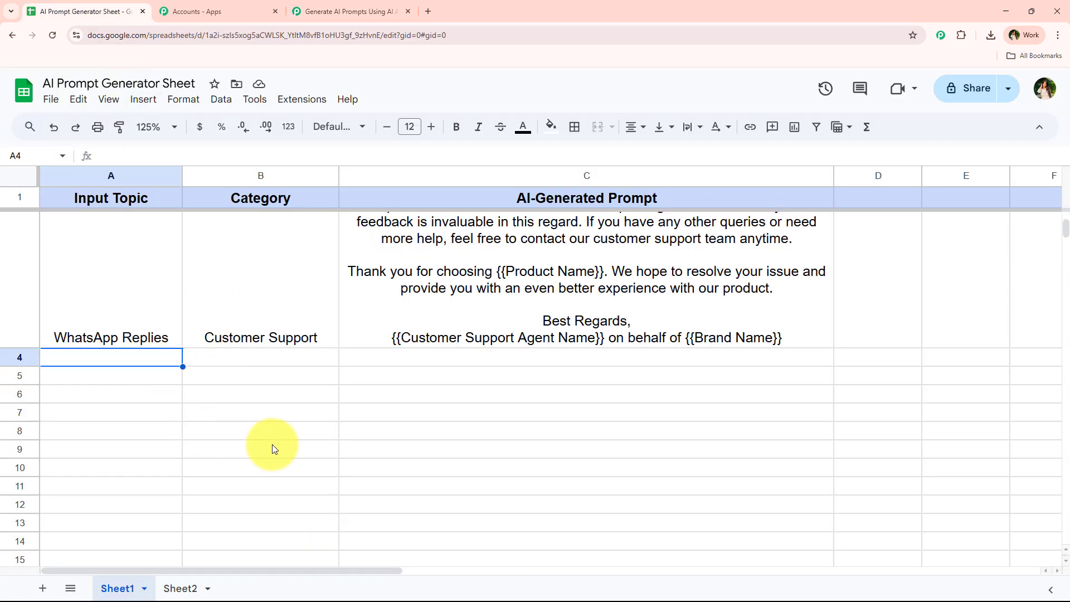
click(305, 107)
mouse_move(335, 259)
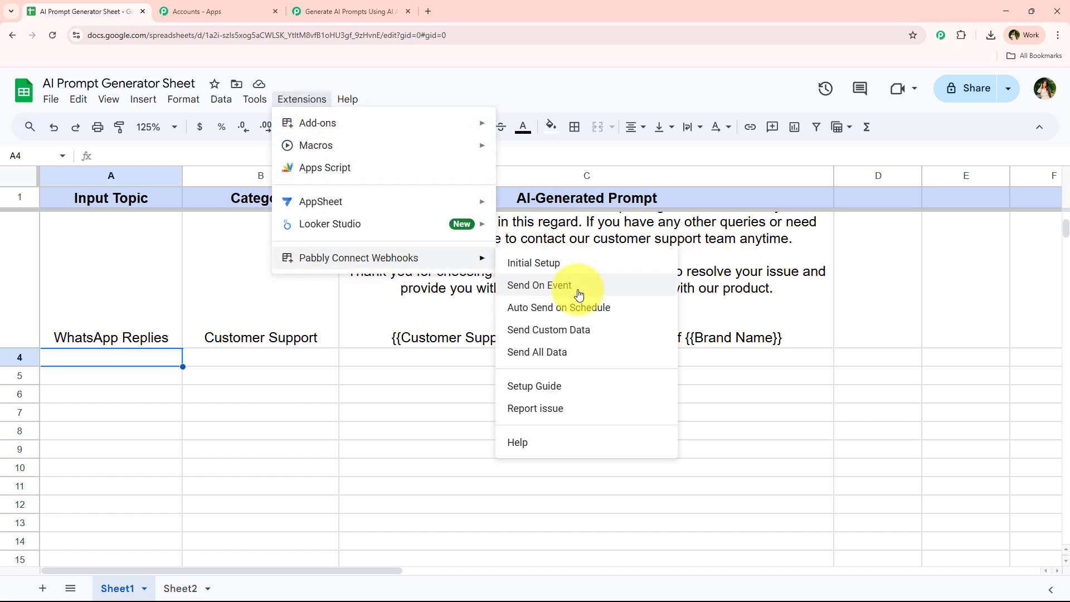
click(613, 286)
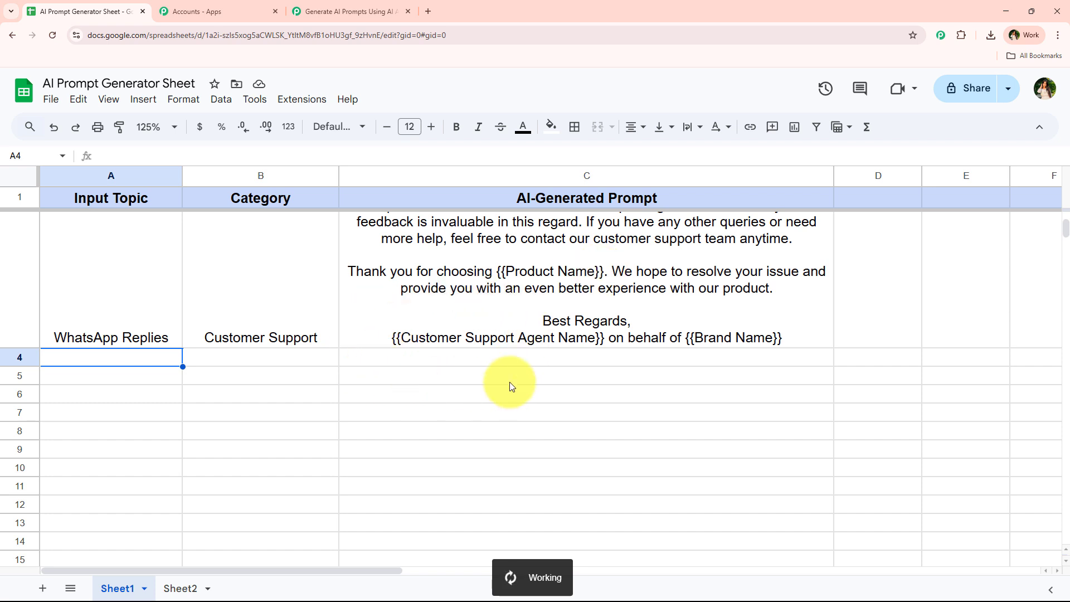
click(302, 99)
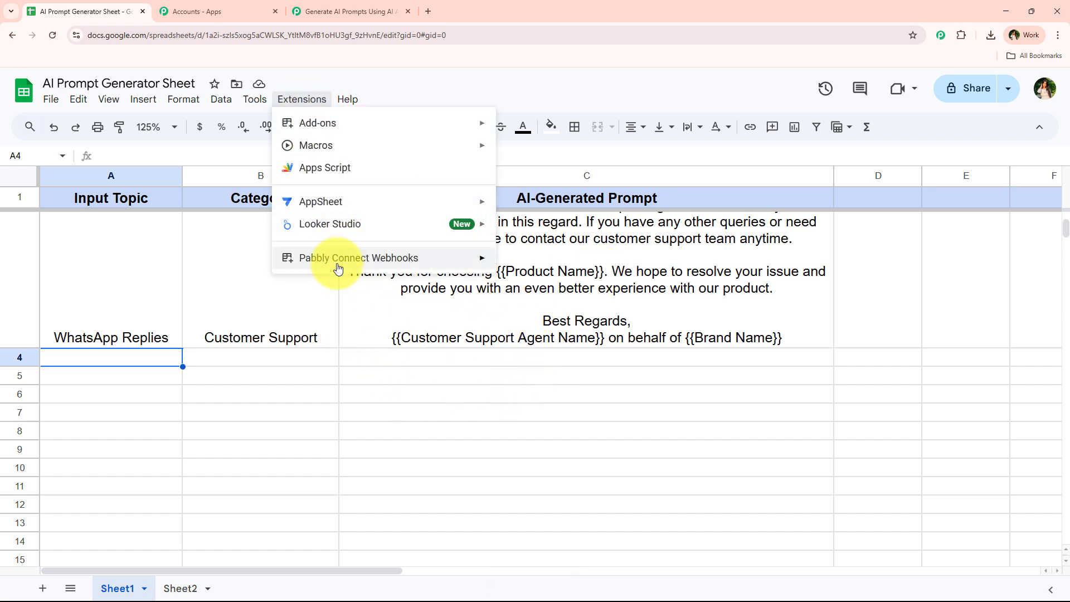
mouse_move(334, 258)
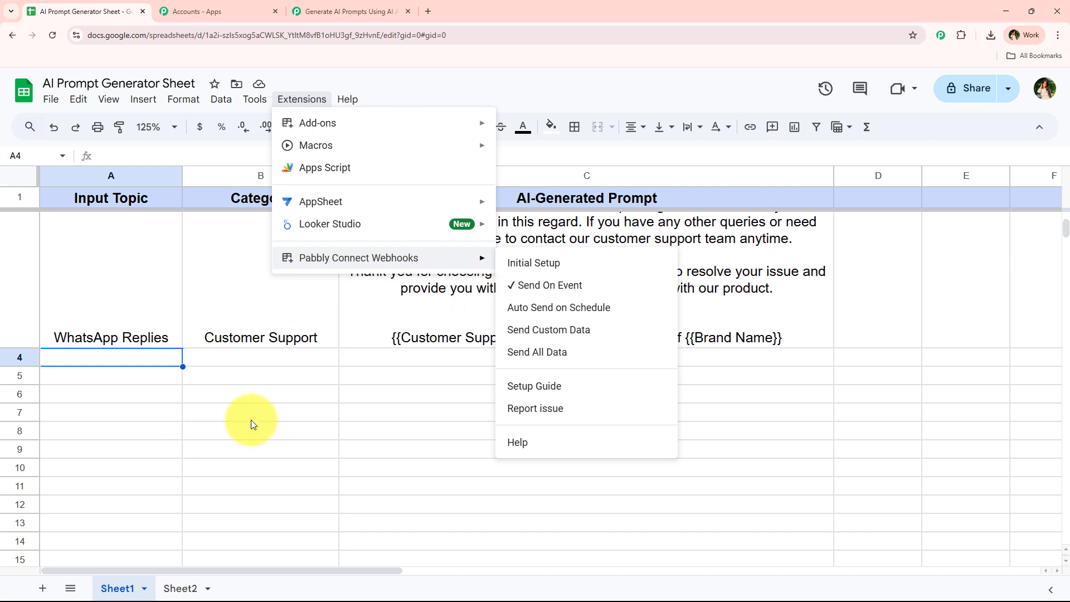
scroll(251, 420, down, 3)
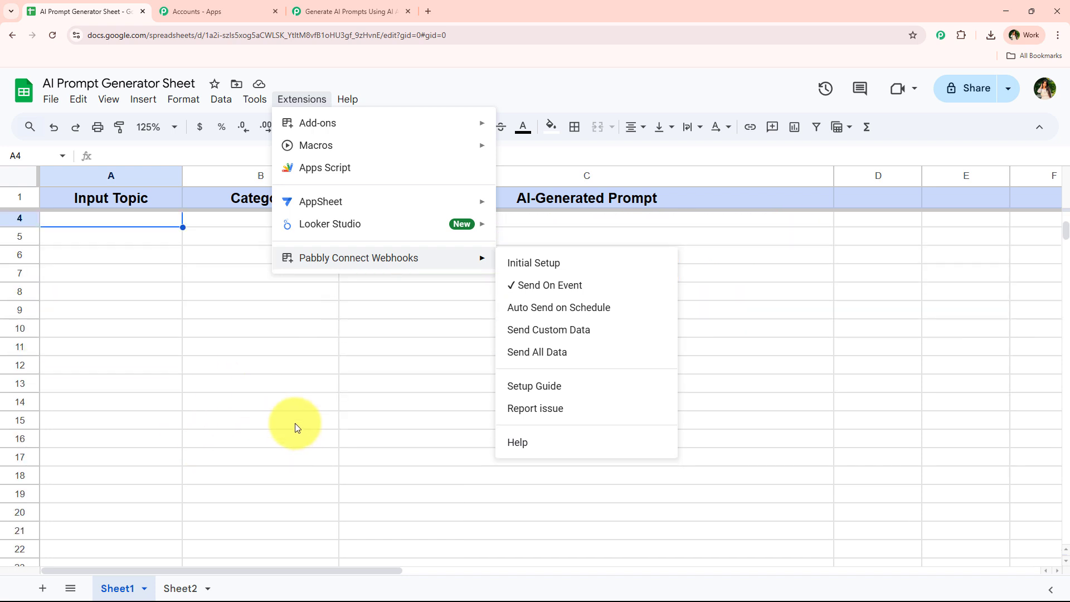
Step: Add a test record in row 4 of Sheet1 with input topic Instagram Caption and category Social Media
scroll(267, 415, up, 1)
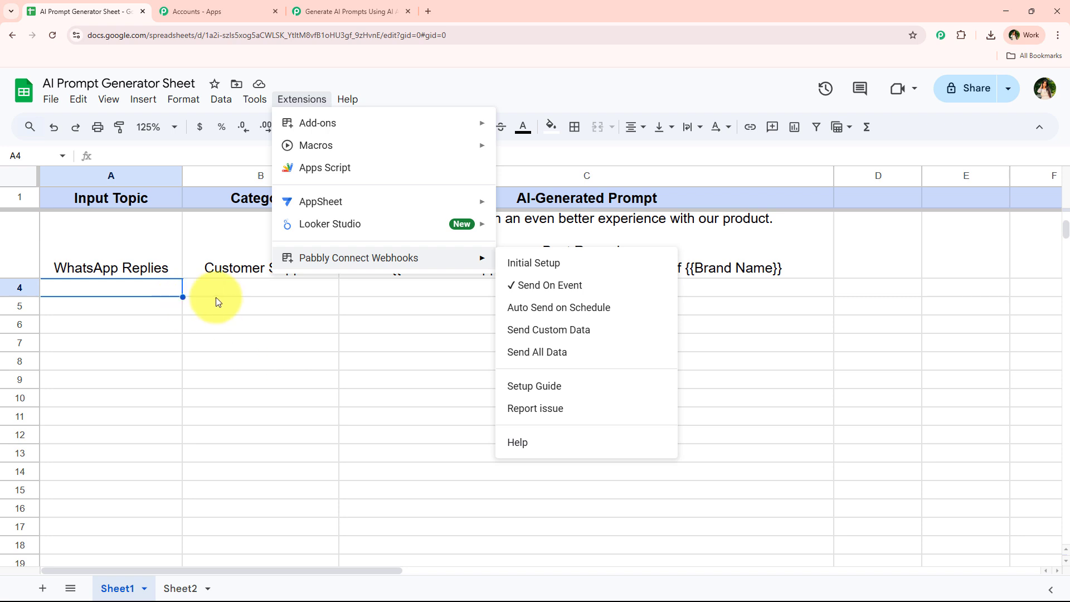
key(Escape)
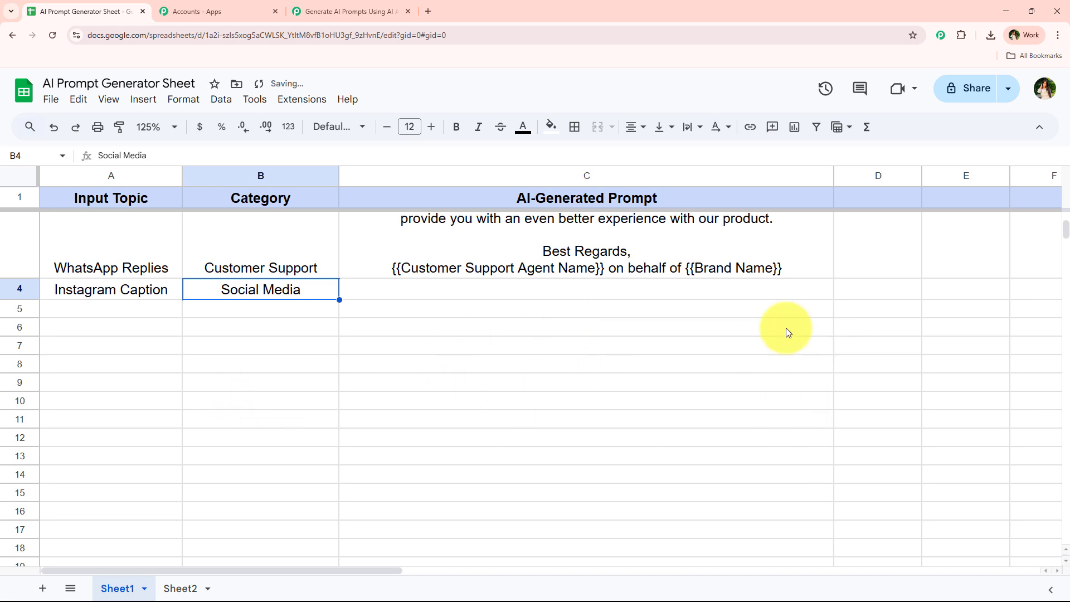
Step: Switch to the Pabbly Connect workflow and check the row index, input topic and category in the received webhook response
click(335, 11)
scroll(189, 245, down, 3)
scroll(633, 373, down, 1)
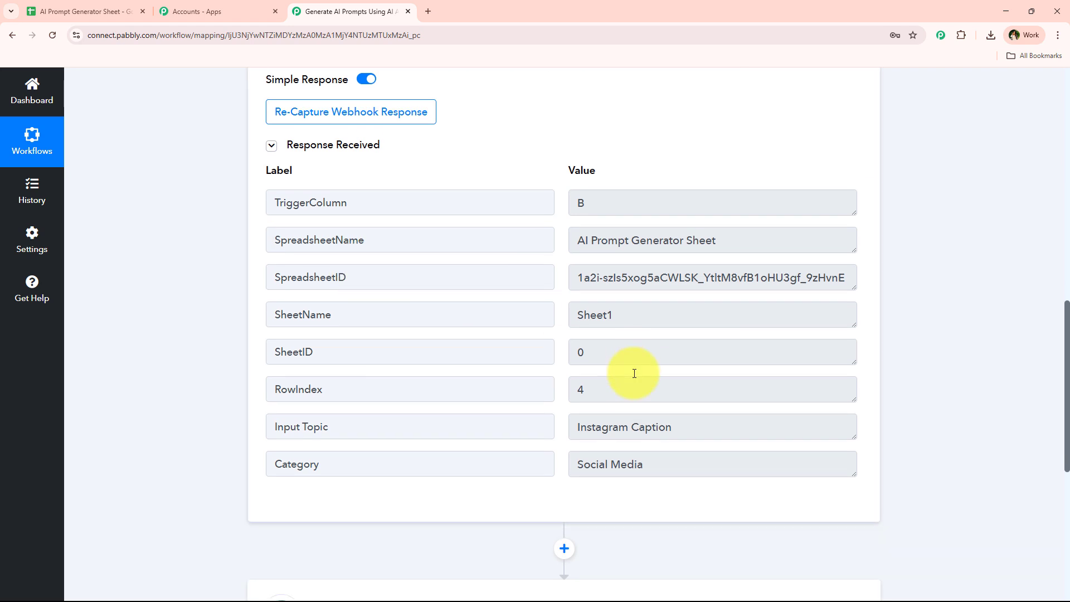
drag(696, 387, 488, 377)
click(691, 419)
drag(690, 419, 304, 436)
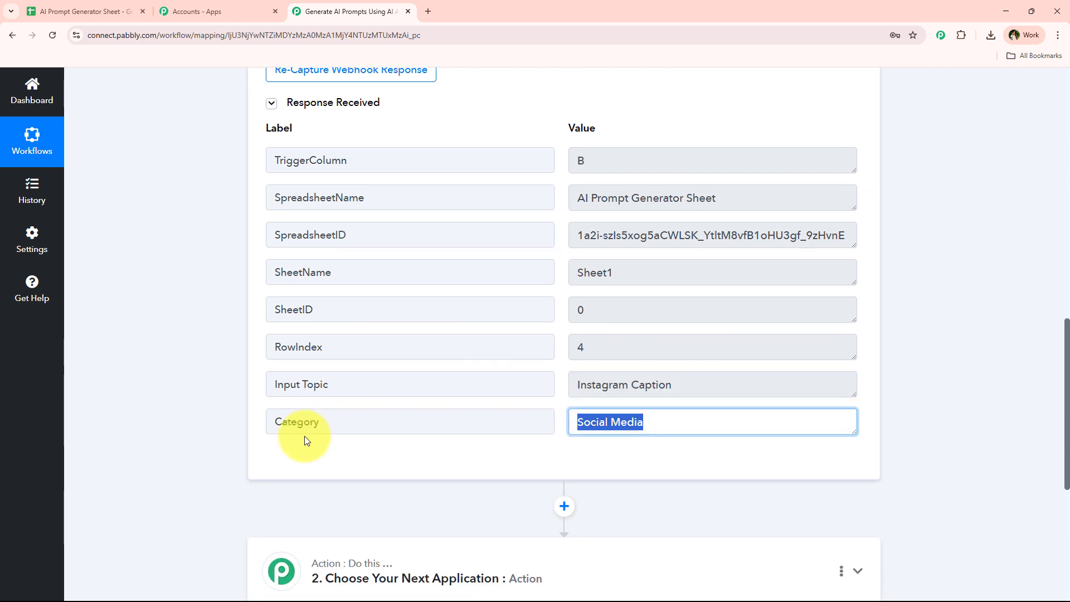
Step: Set the action app to OpenAI (ChatGPT, DALL-E, Whisper) with the ChatGPT action event and open its connection setup
middle_click(226, 431)
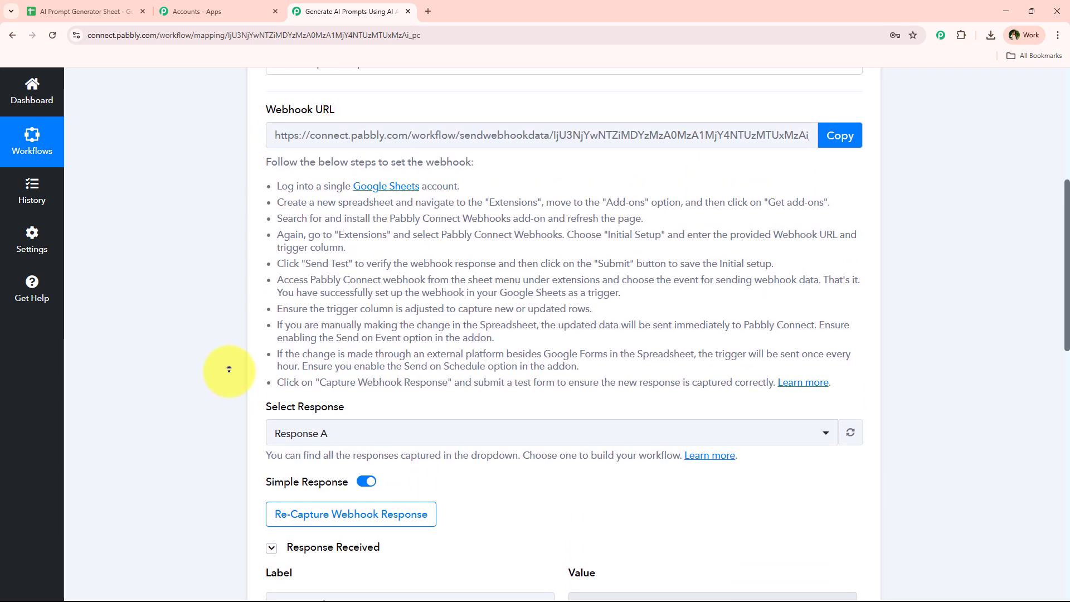
middle_click(230, 366)
click(383, 278)
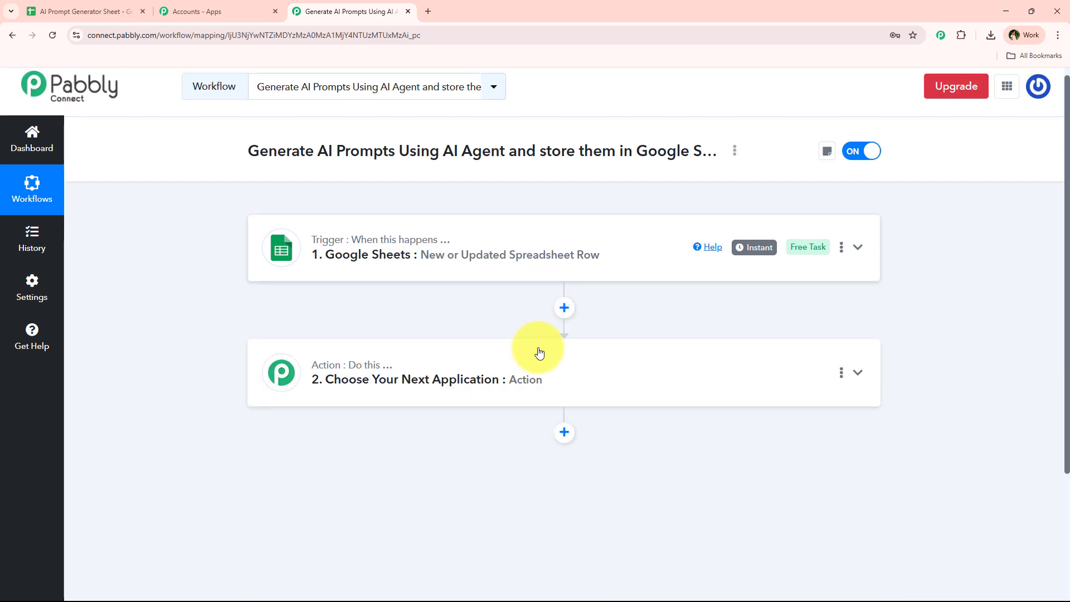
click(515, 362)
click(452, 313)
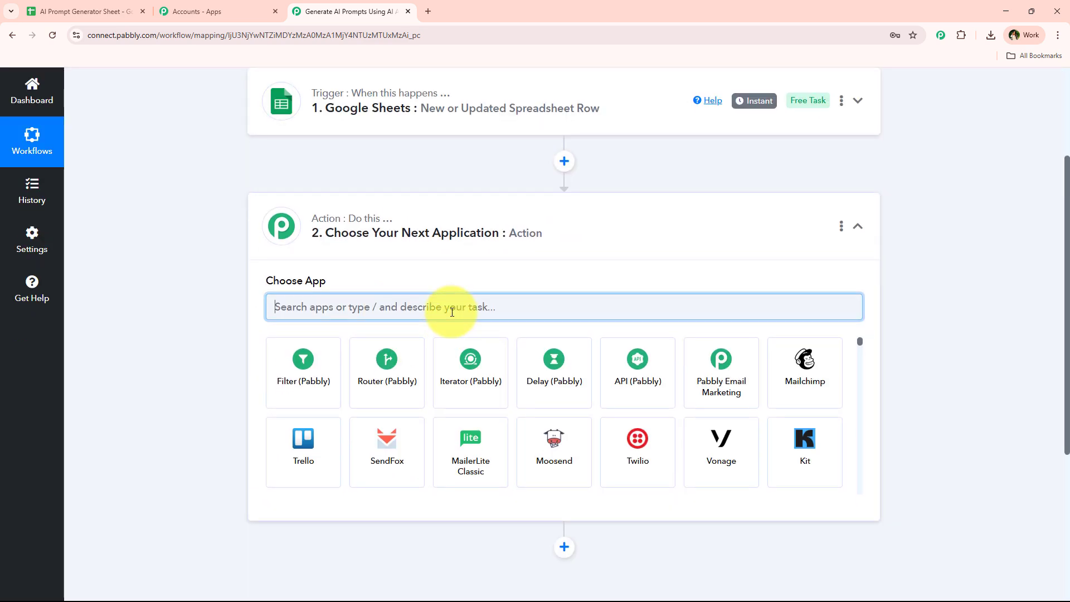
text(op)
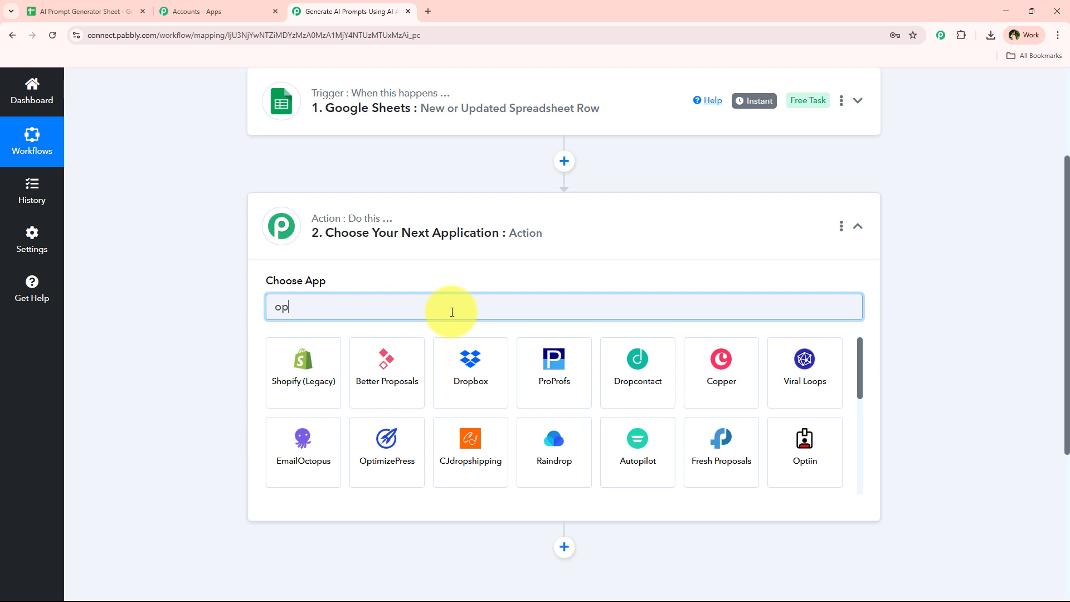
text(en)
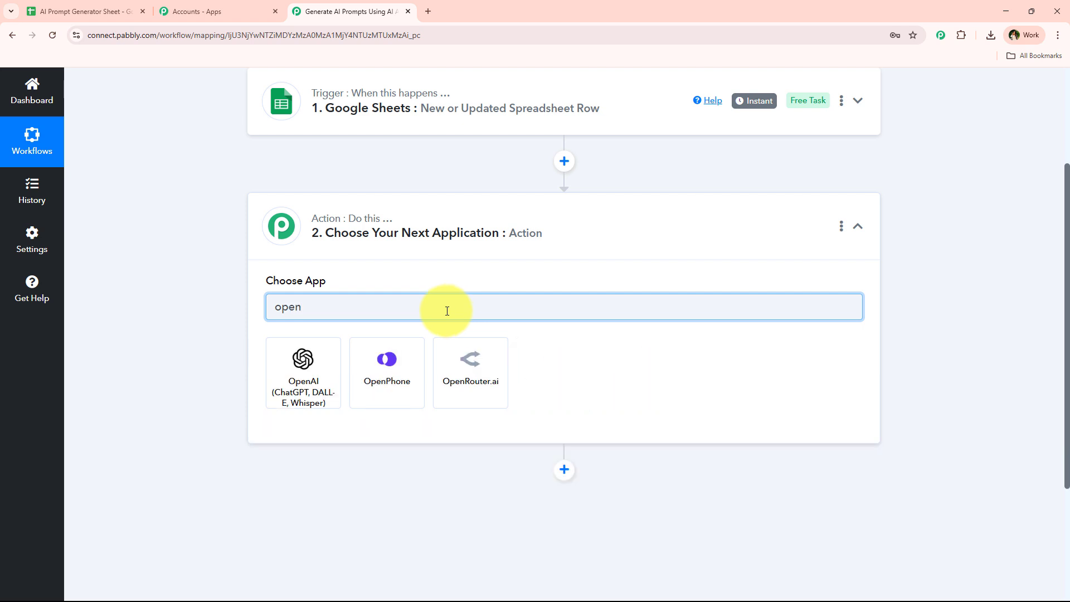
click(301, 360)
click(331, 375)
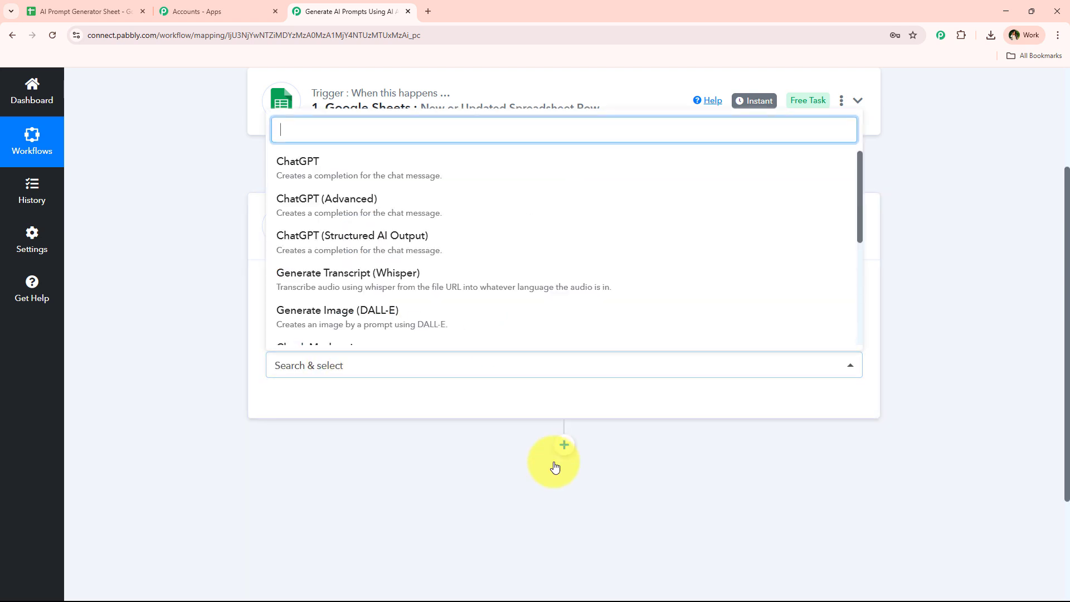
click(360, 179)
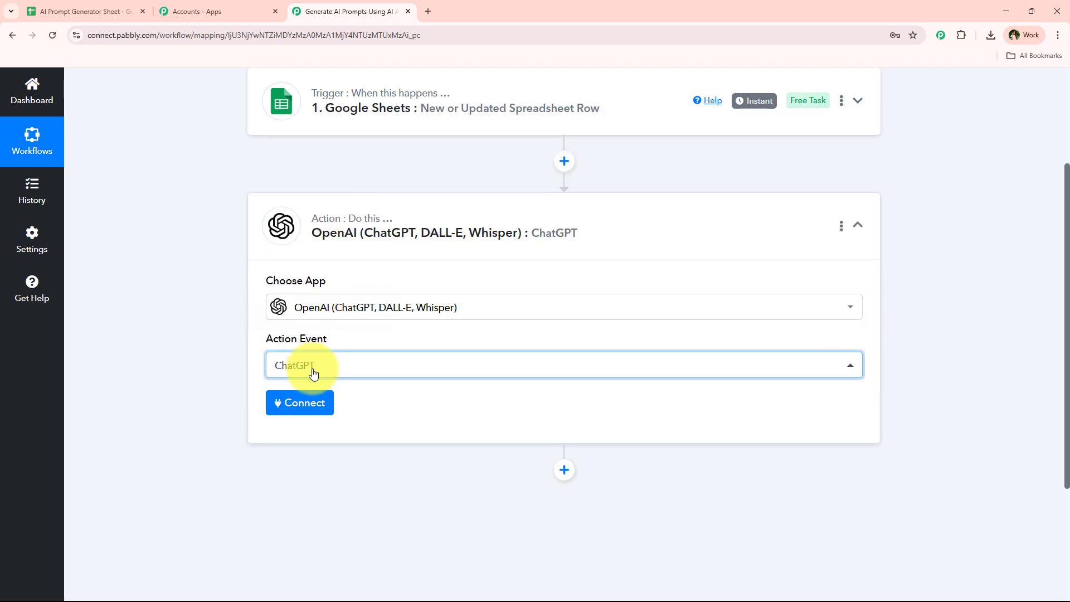
click(311, 409)
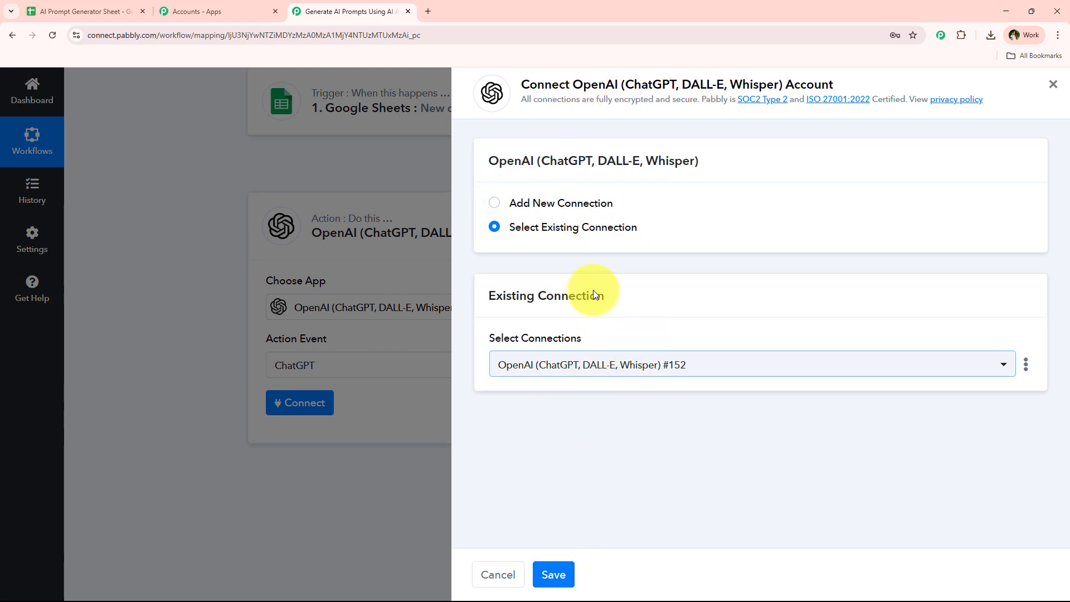
click(576, 204)
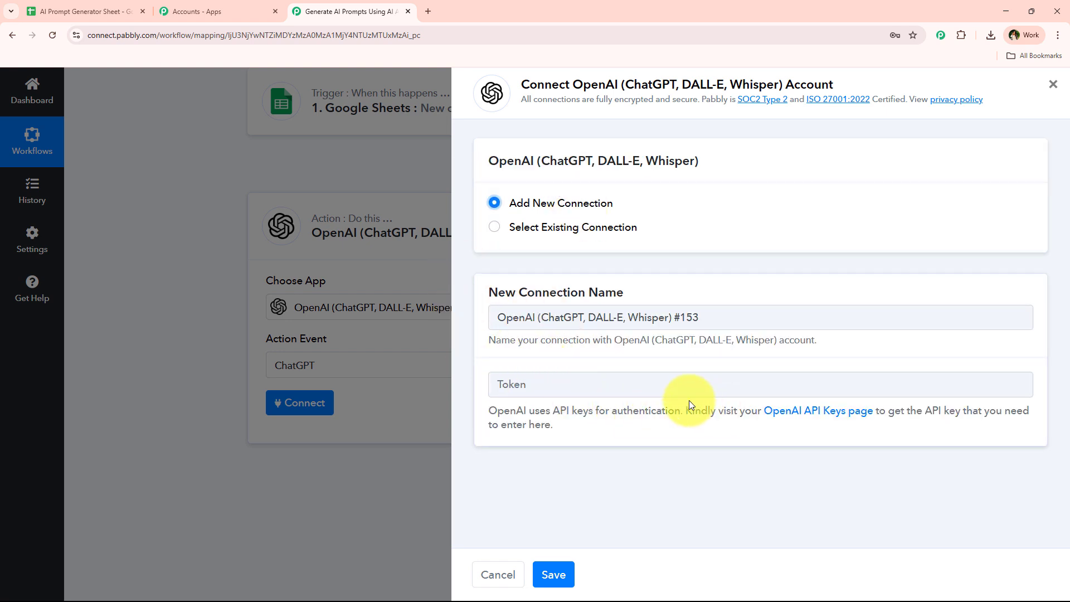
click(812, 412)
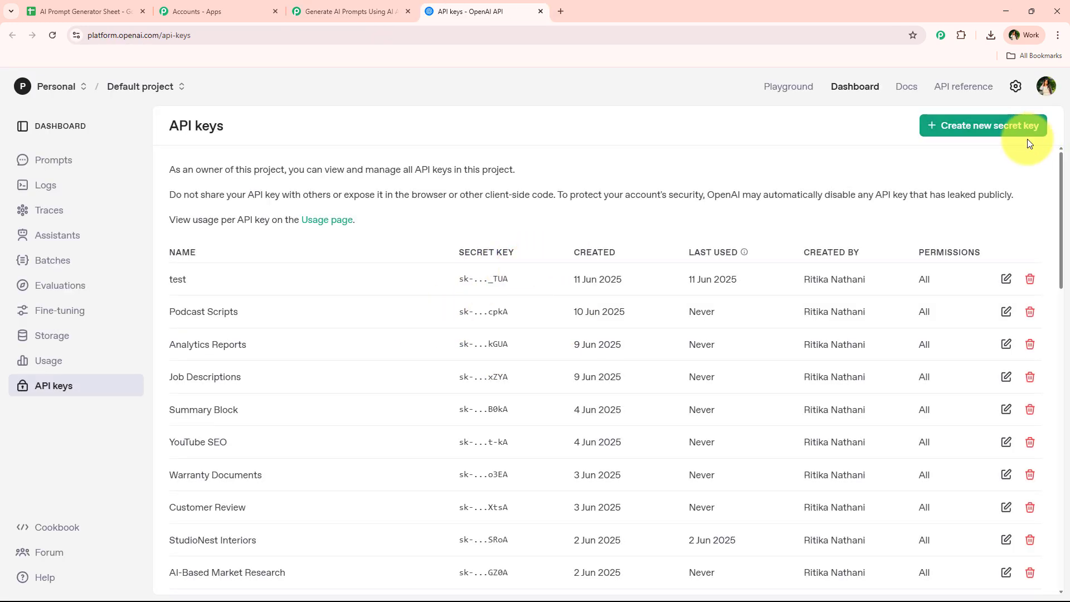
click(1028, 132)
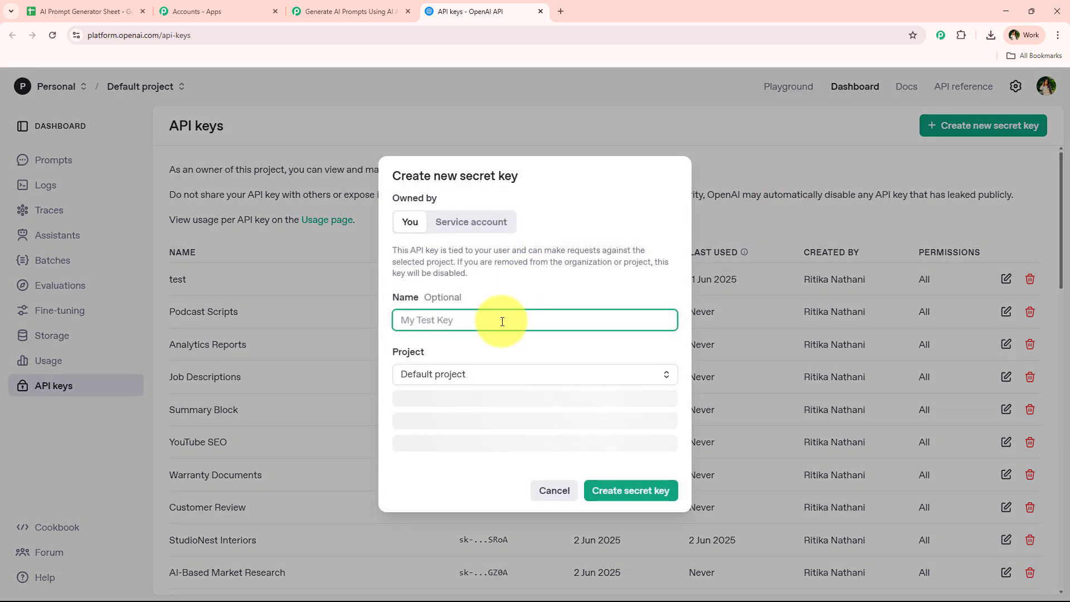
click(550, 482)
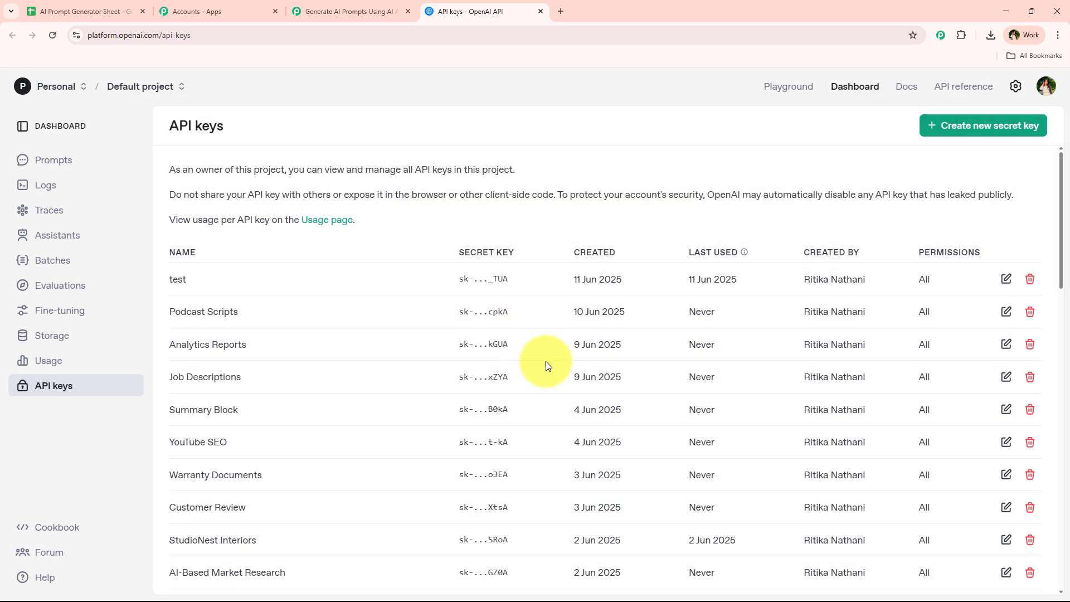
click(539, 12)
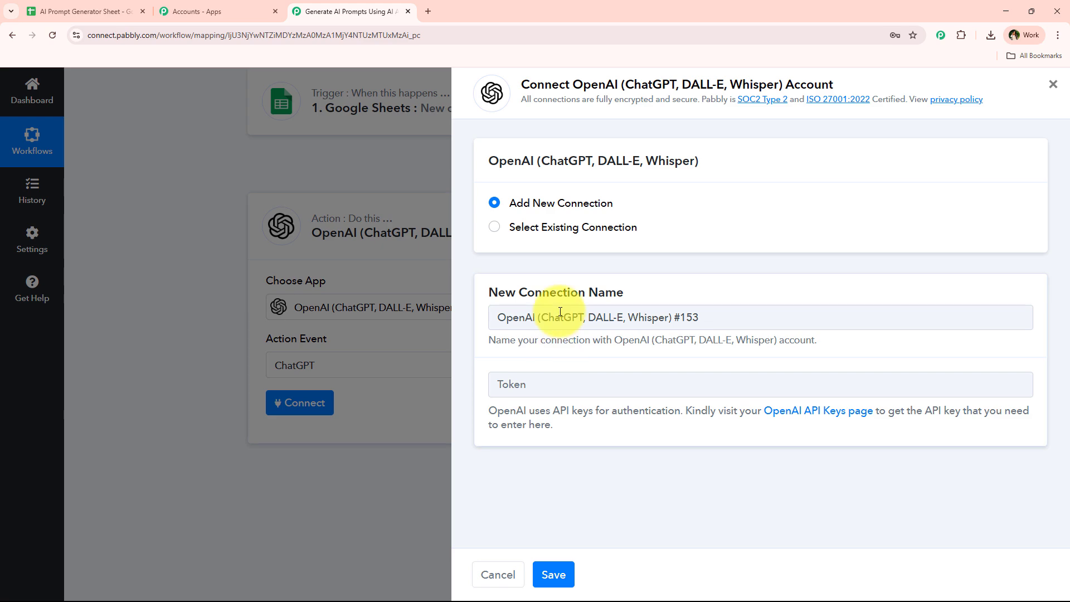
Step: Save the existing OpenAI (ChatGPT, DALL-E, Whisper) #152 connection for the action and choose gpt-4 as the AI model
click(598, 227)
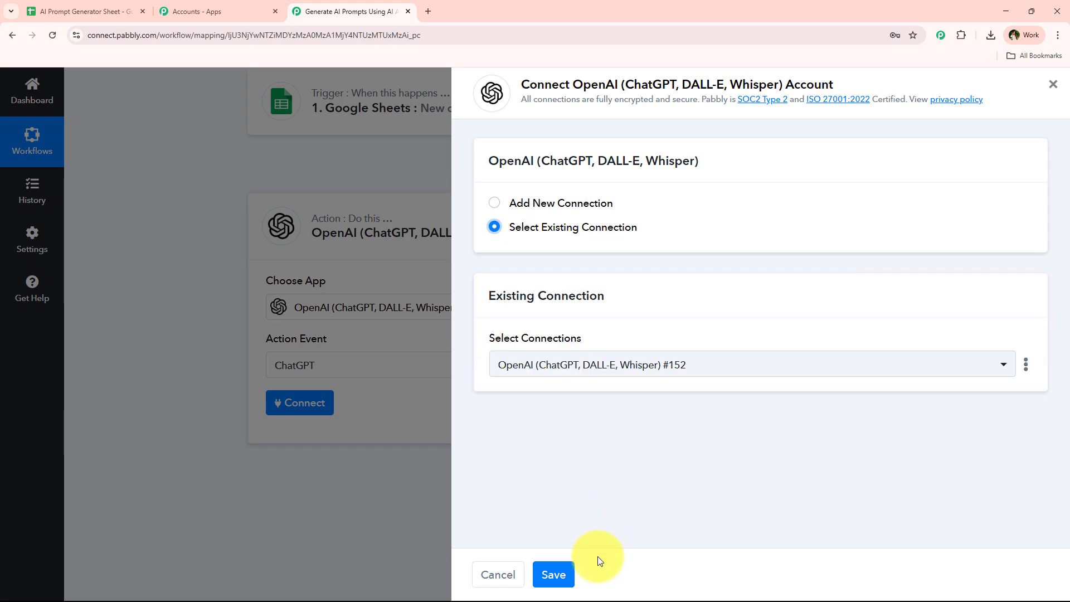
click(566, 564)
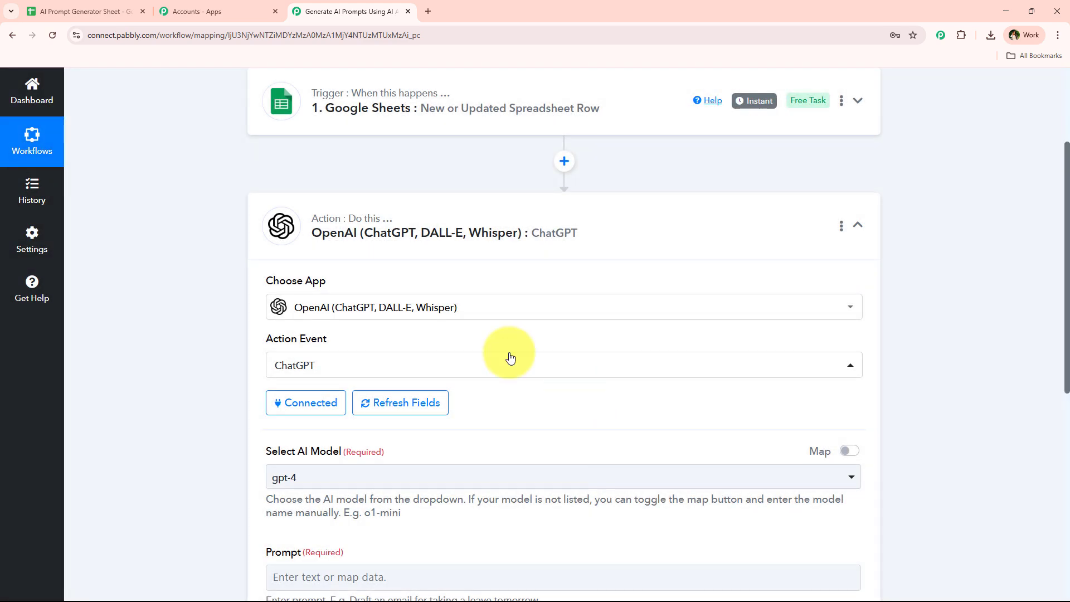
scroll(168, 327, down, 3)
scroll(169, 327, down, 1)
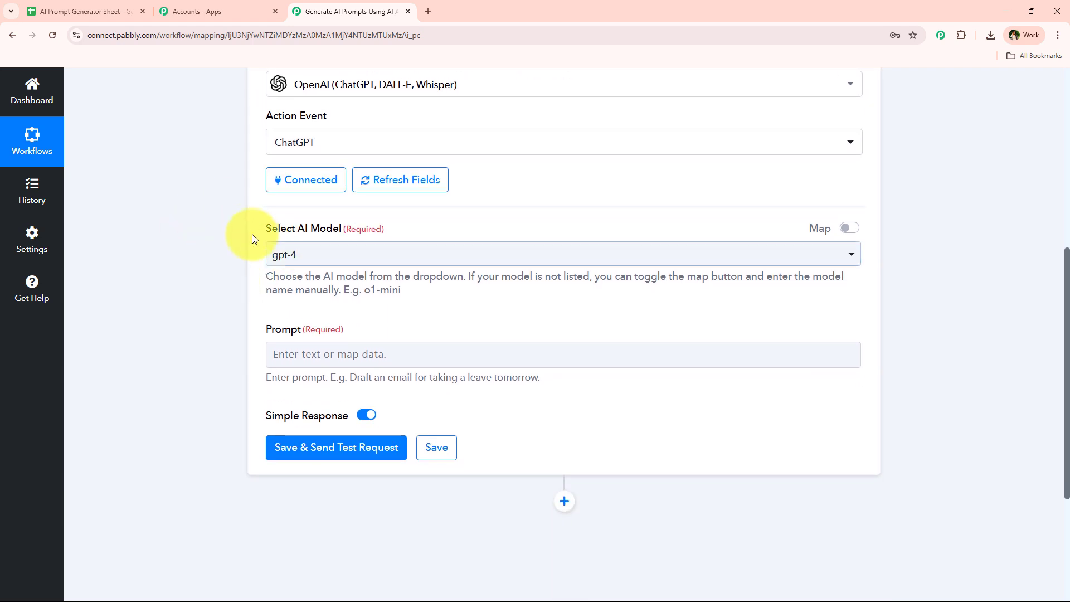
drag(252, 234, 334, 228)
click(390, 256)
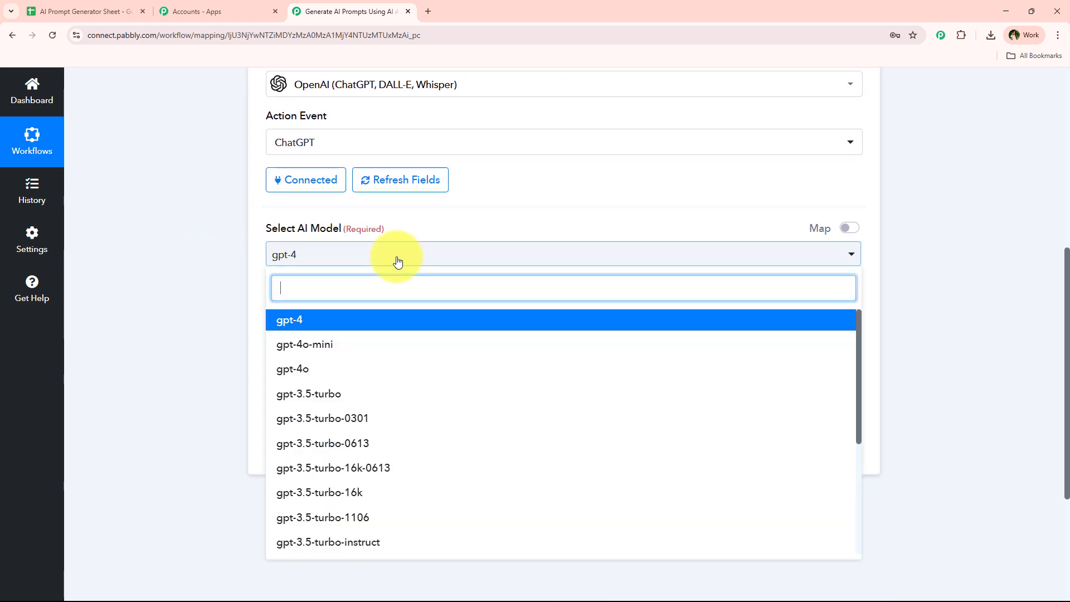
click(411, 317)
click(324, 262)
click(191, 270)
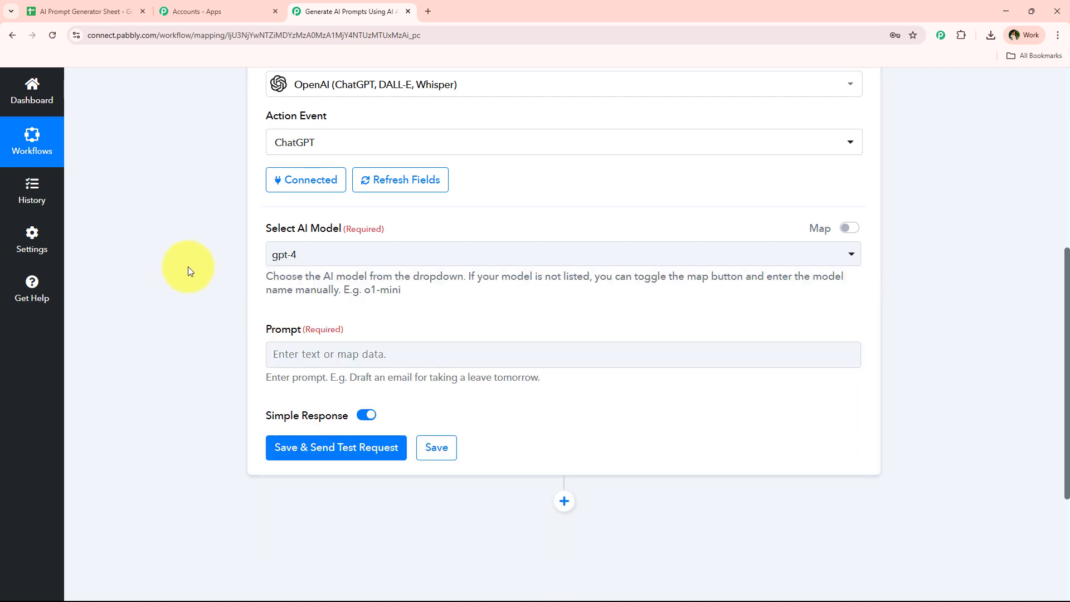
Step: Paste the senior prompt engineer instructions, with empty Use Case and Category lines, as the ChatGPT action's prompt
scroll(198, 267, down, 4)
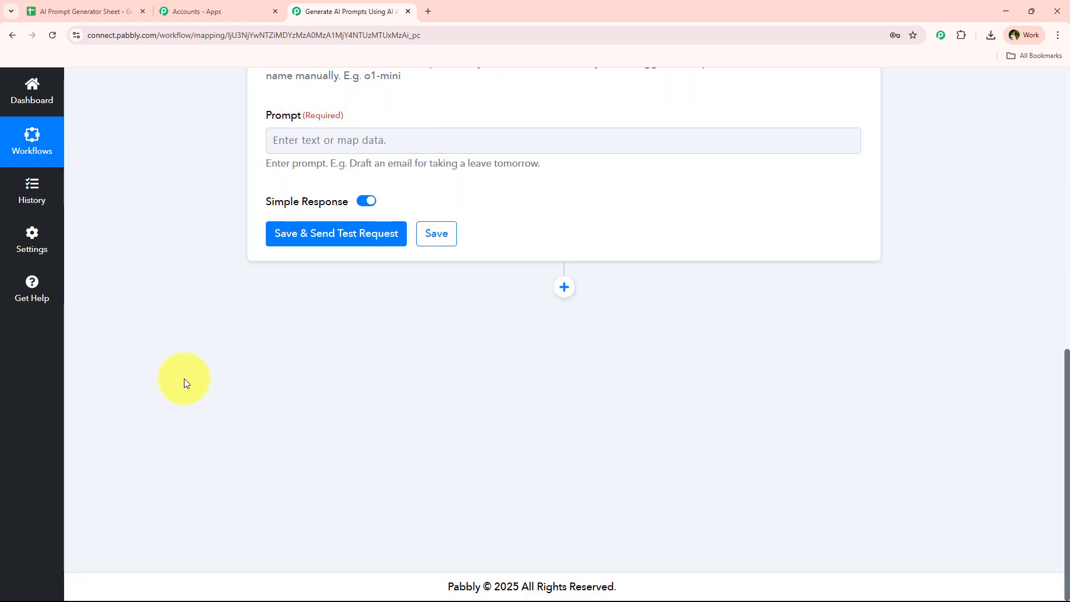
click(285, 141)
key(ctrl+v)
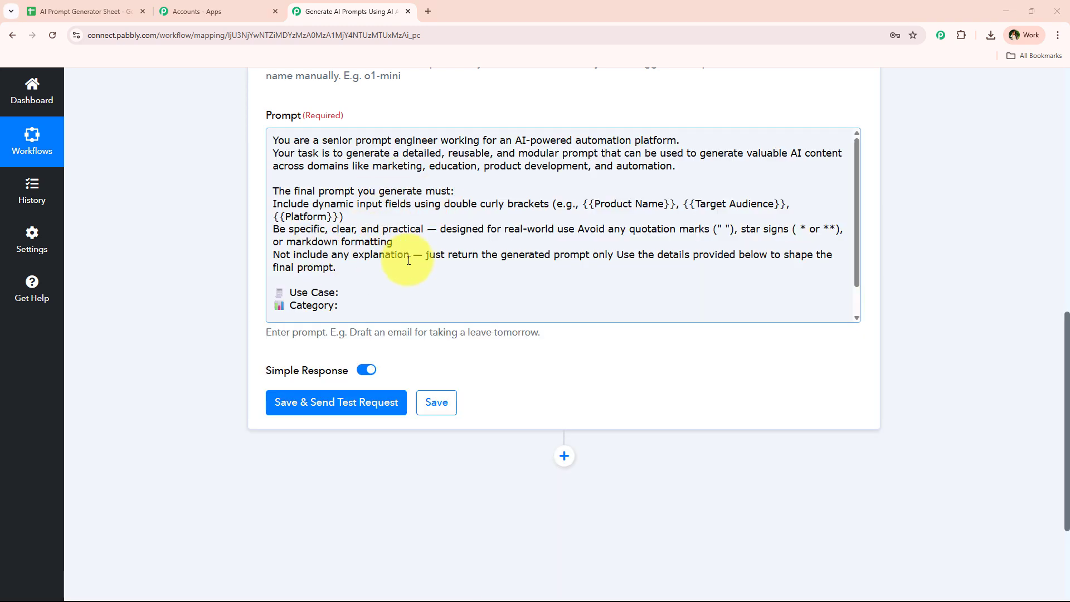
scroll(391, 282, down, 2)
scroll(411, 285, up, 2)
scroll(386, 258, down, 2)
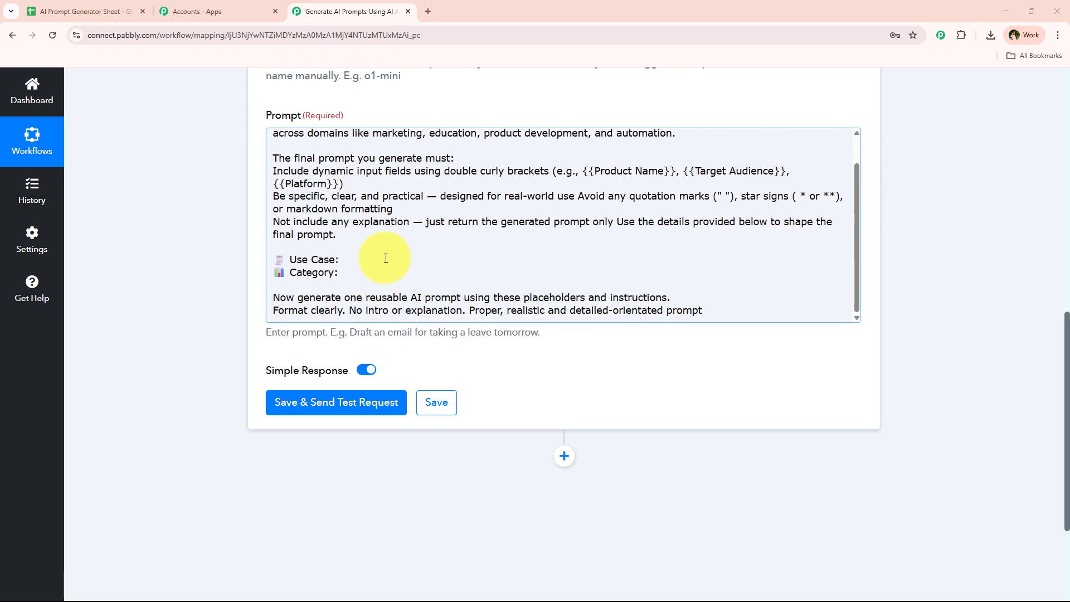
Step: Map the Google Sheets trigger's Input Topic value after Use Case in the prompt
click(385, 274)
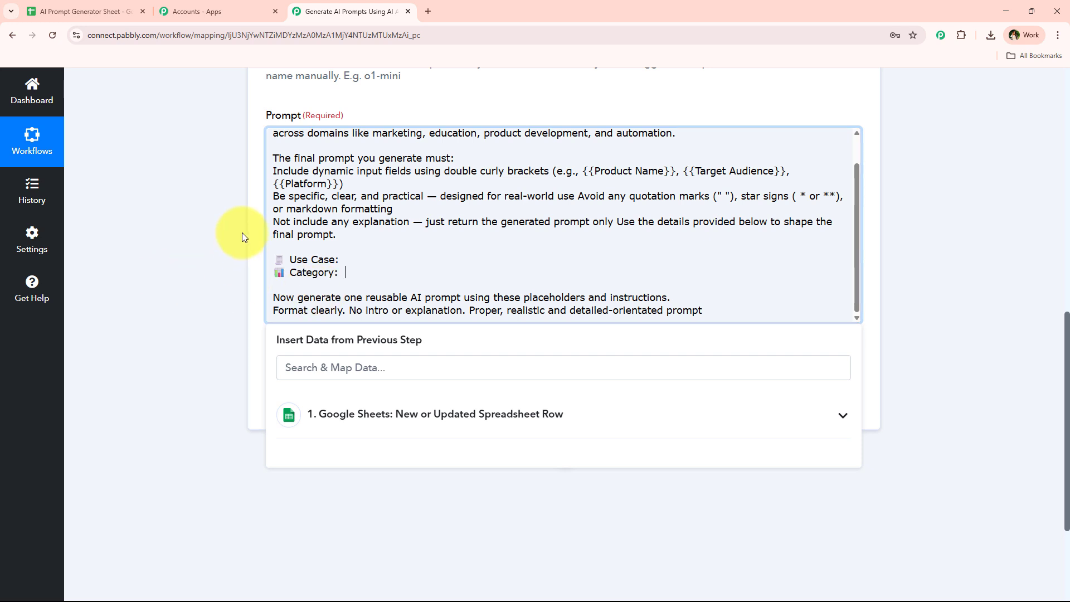
click(84, 11)
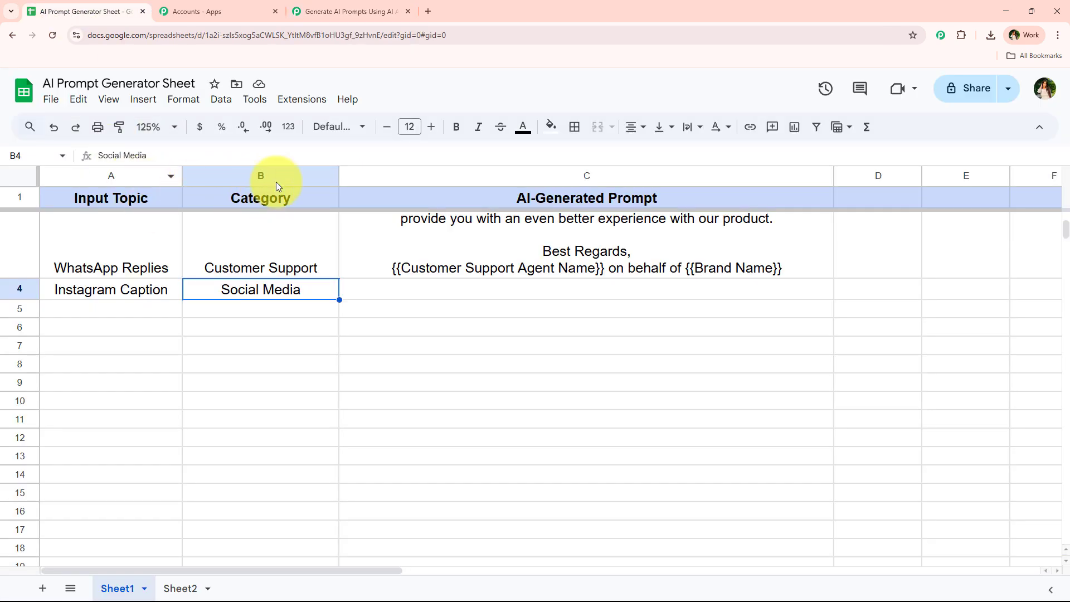
click(350, 12)
click(386, 260)
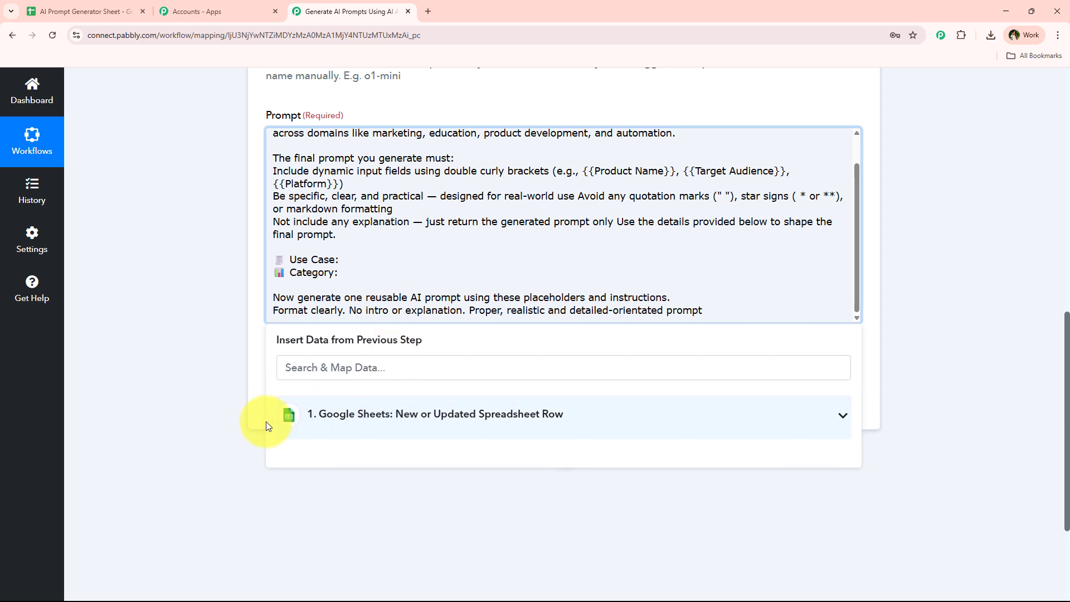
scroll(258, 410, down, 2)
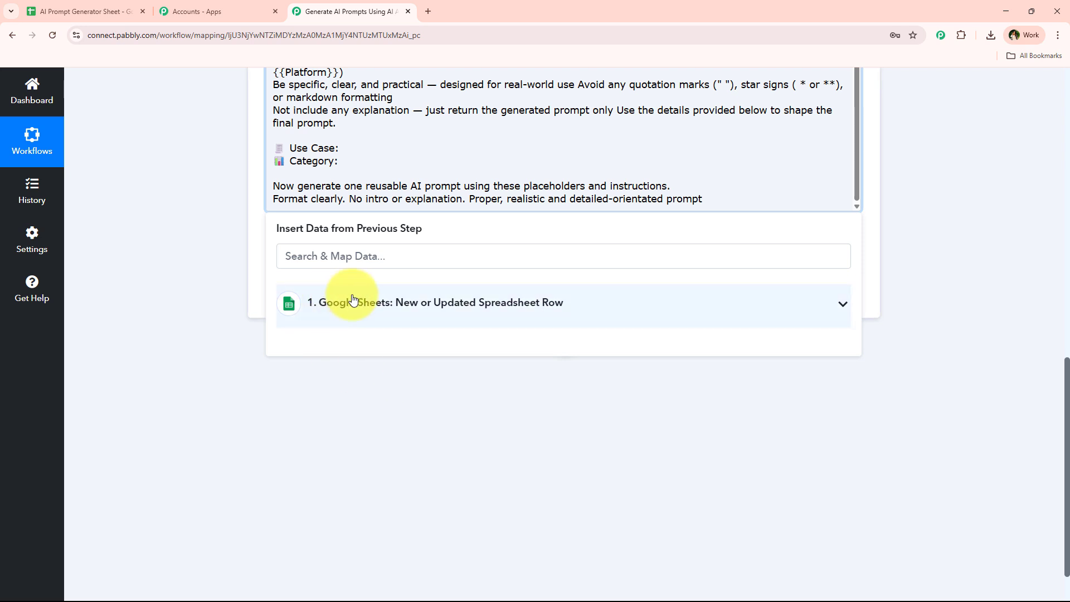
click(343, 315)
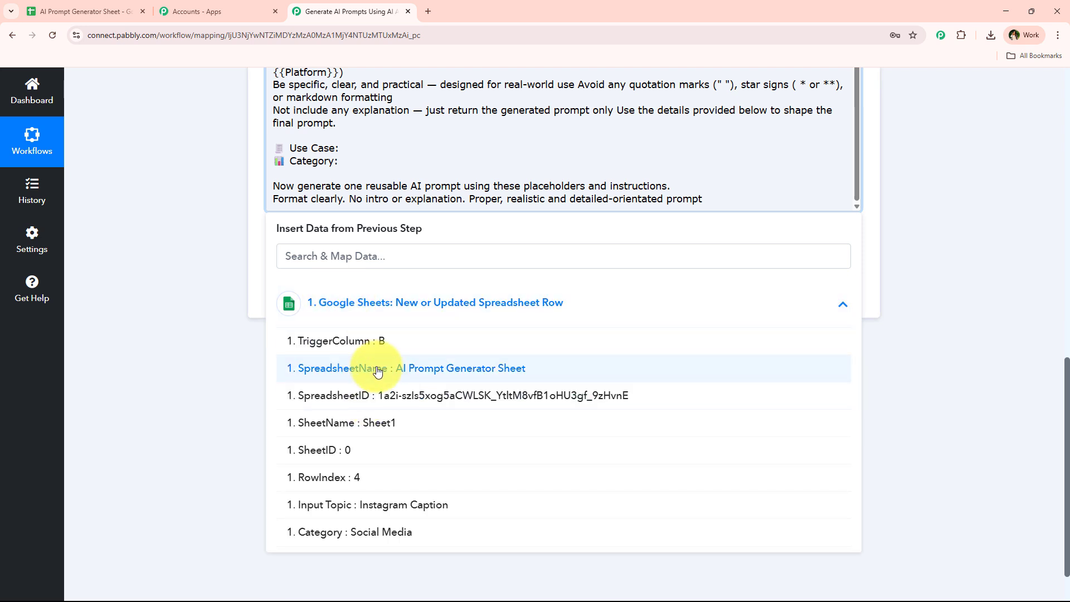
click(405, 517)
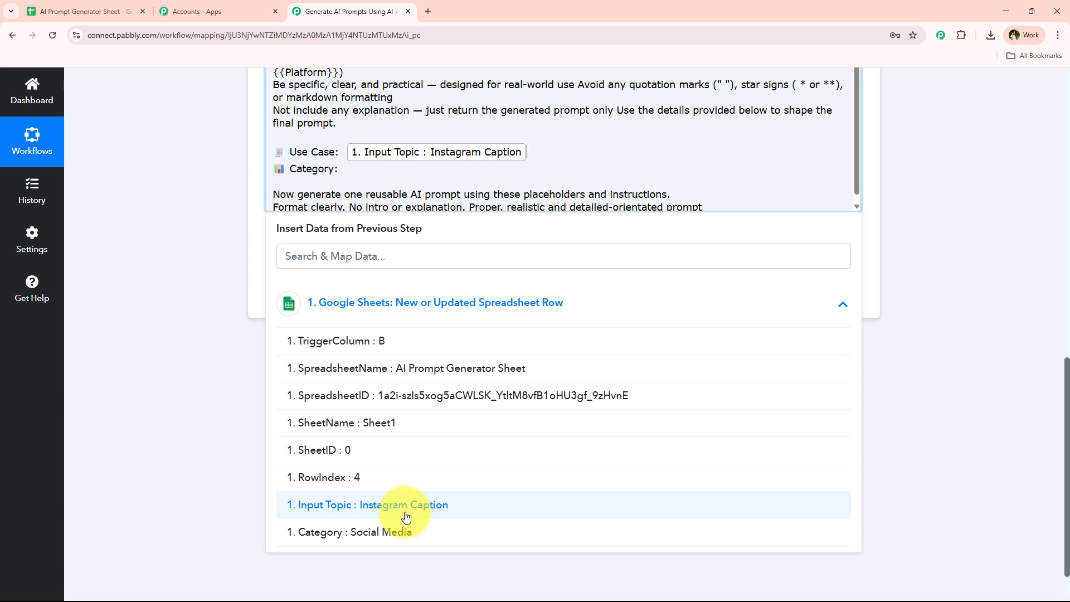
click(411, 304)
click(209, 314)
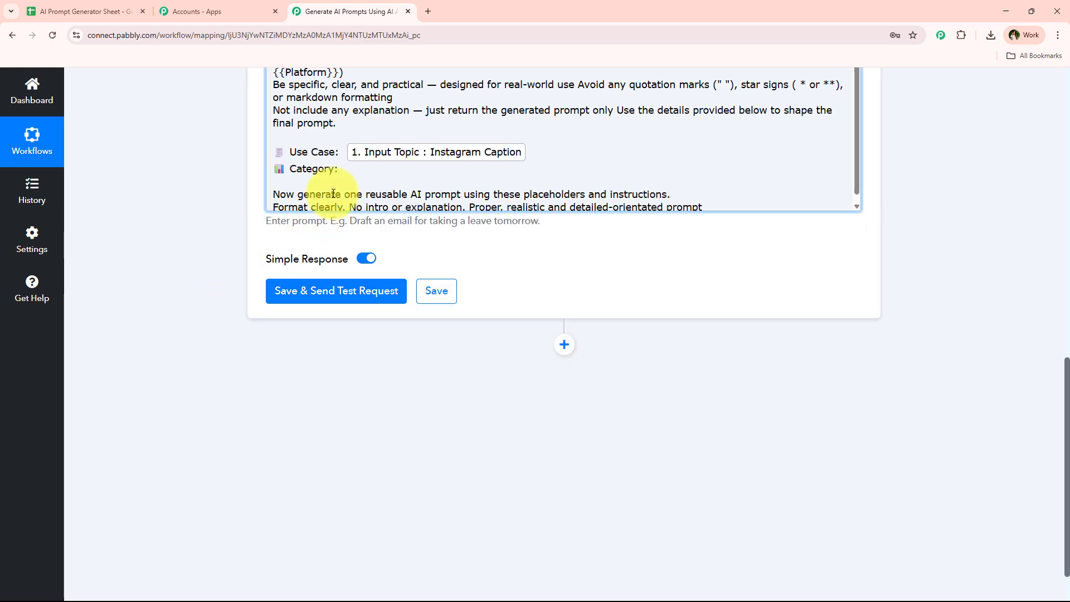
Step: Map the trigger's Category value after Category in the prompt, and save the ChatGPT action with a test request
click(348, 169)
click(370, 304)
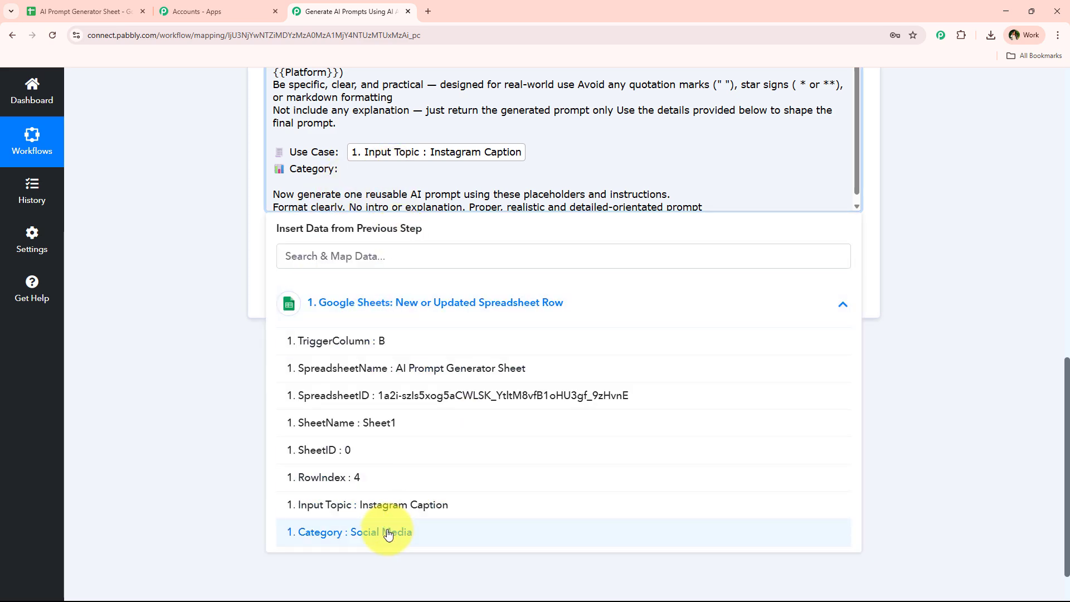
click(440, 533)
scroll(382, 158, down, 1)
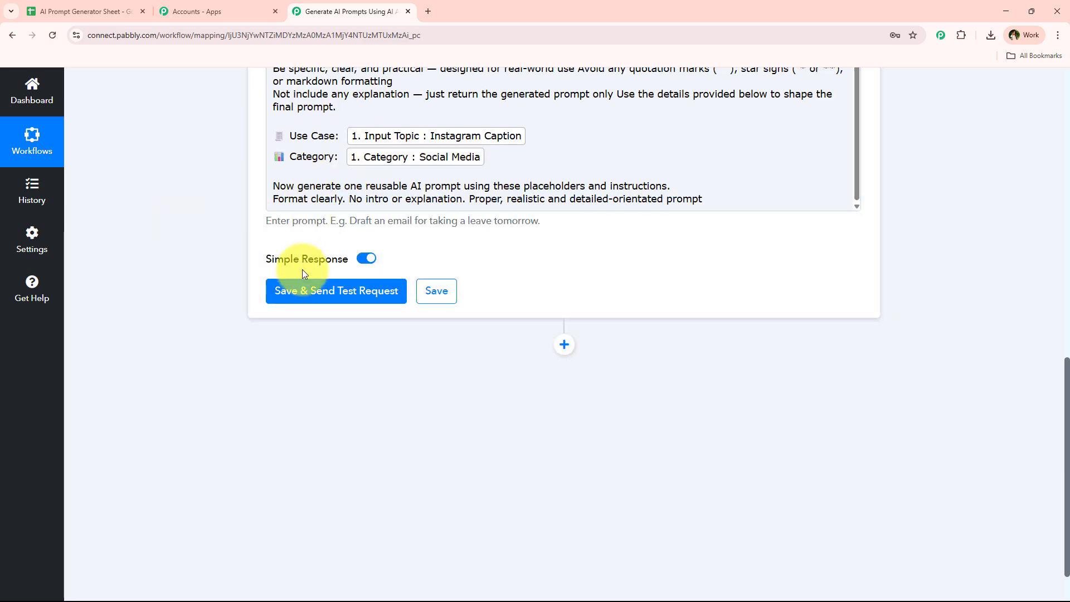
click(276, 296)
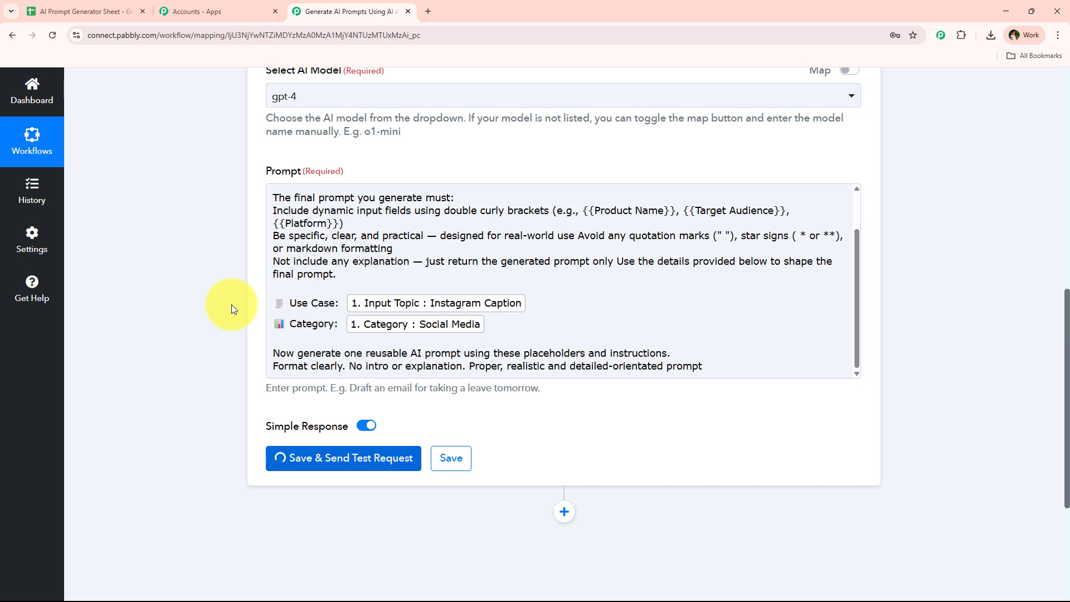
Step: Review the generated prompt in the ChatGPT test response's Choices 0 Message Content
scroll(214, 272, down, 3)
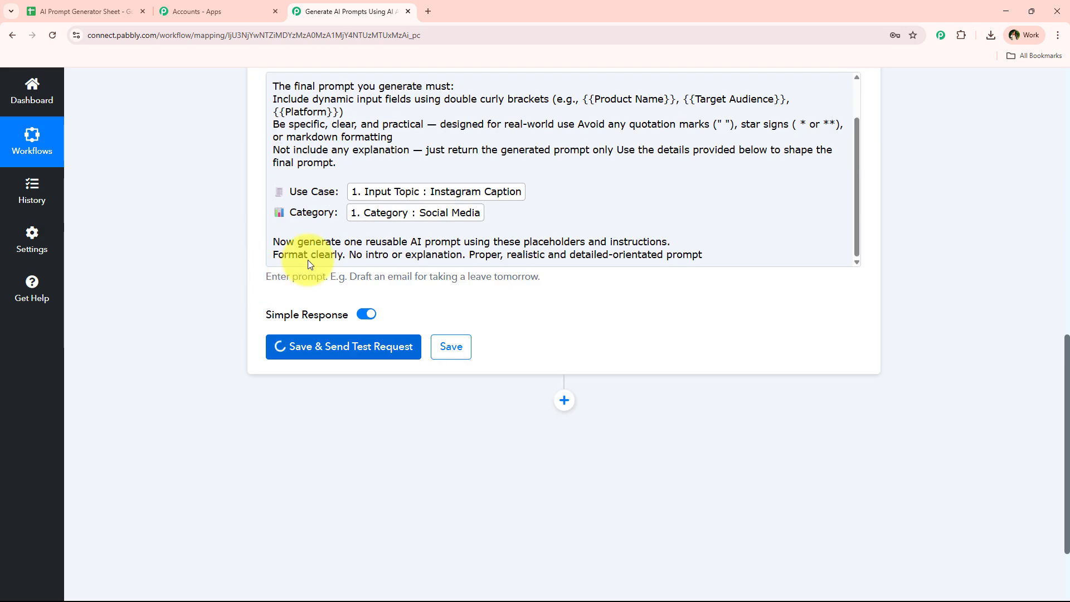
scroll(521, 267, down, 3)
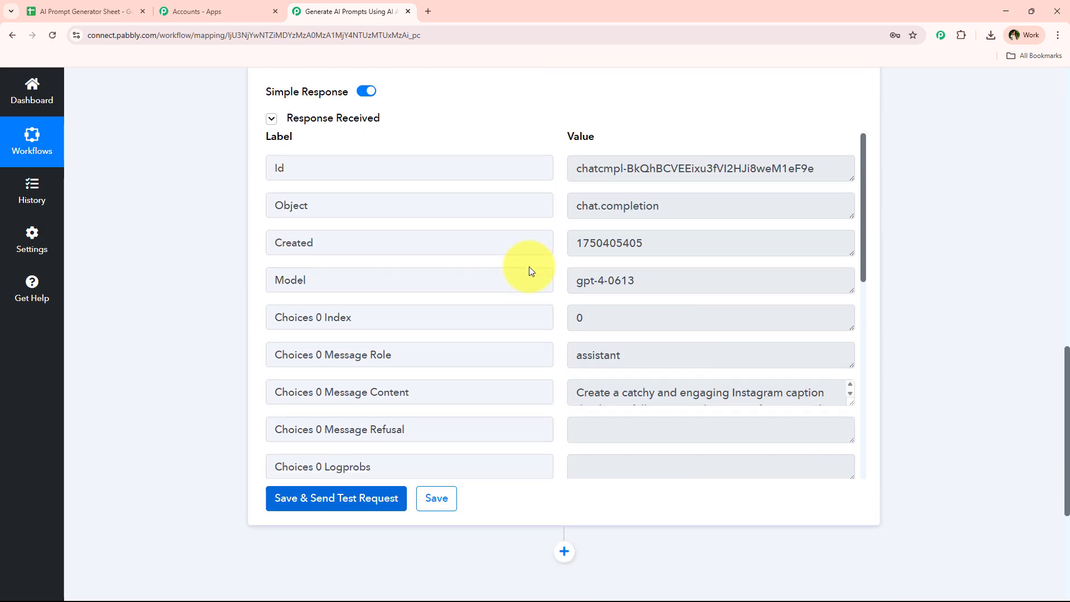
scroll(530, 270, down, 3)
drag(853, 244, 873, 433)
drag(574, 237, 752, 442)
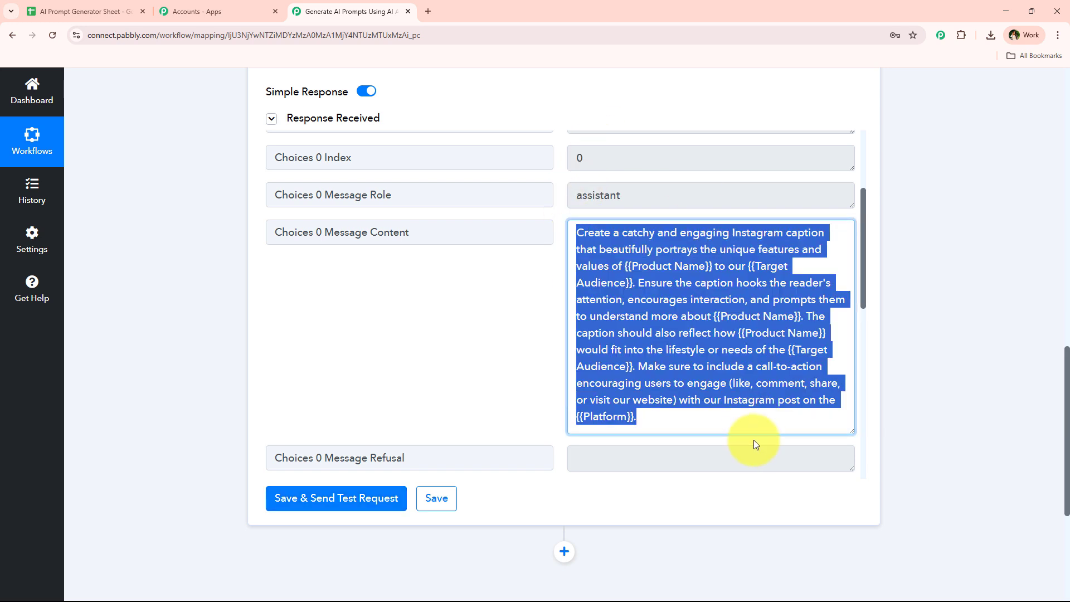
click(478, 277)
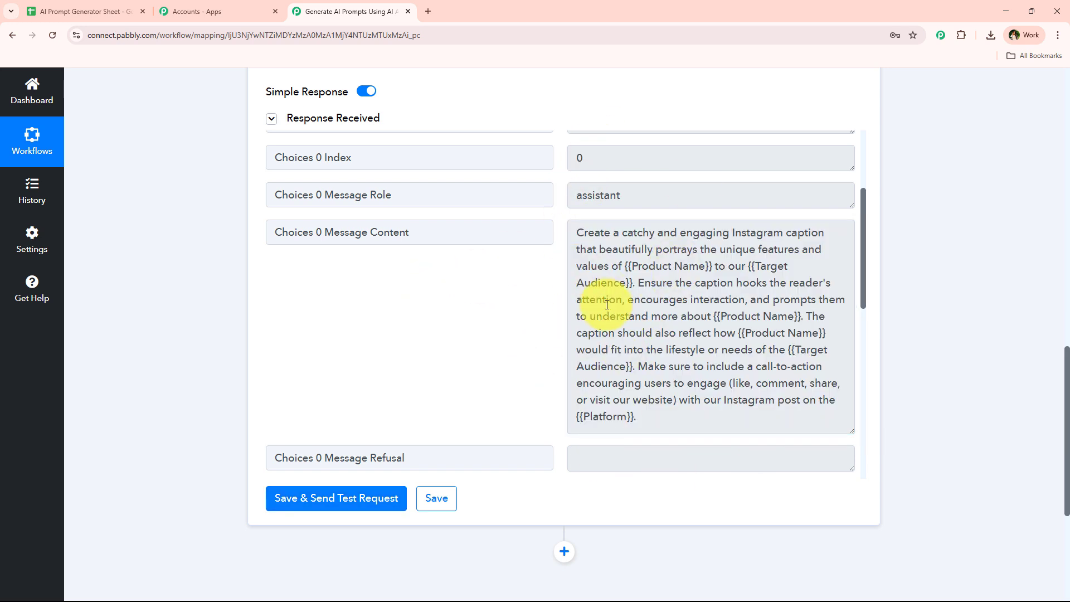
Step: Add a Google Sheets action after the ChatGPT step with Update Cell Value as its action event
scroll(523, 383, down, 2)
click(563, 551)
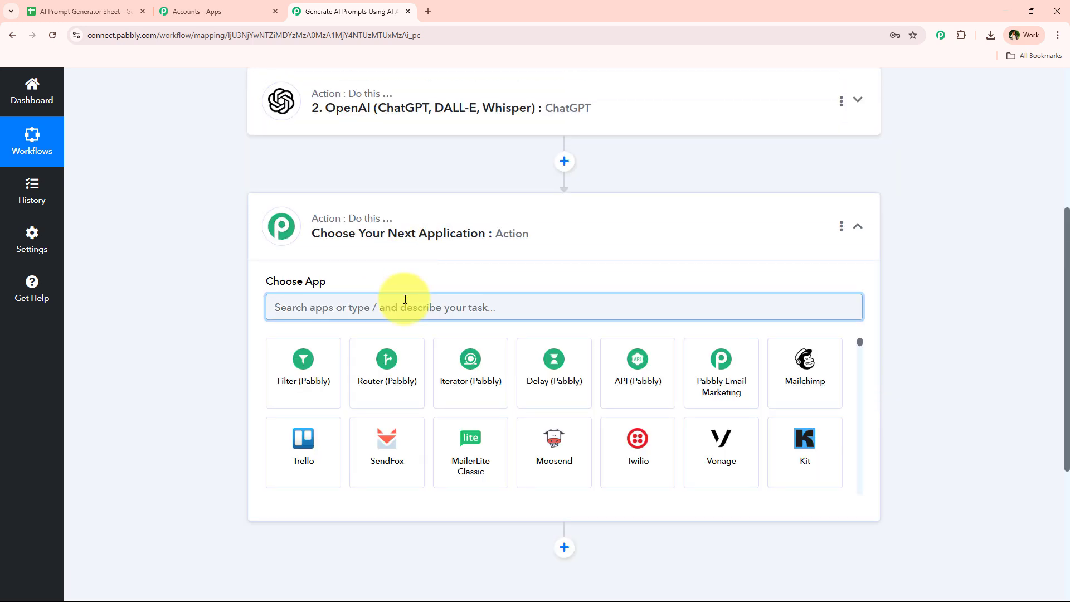
text(shee)
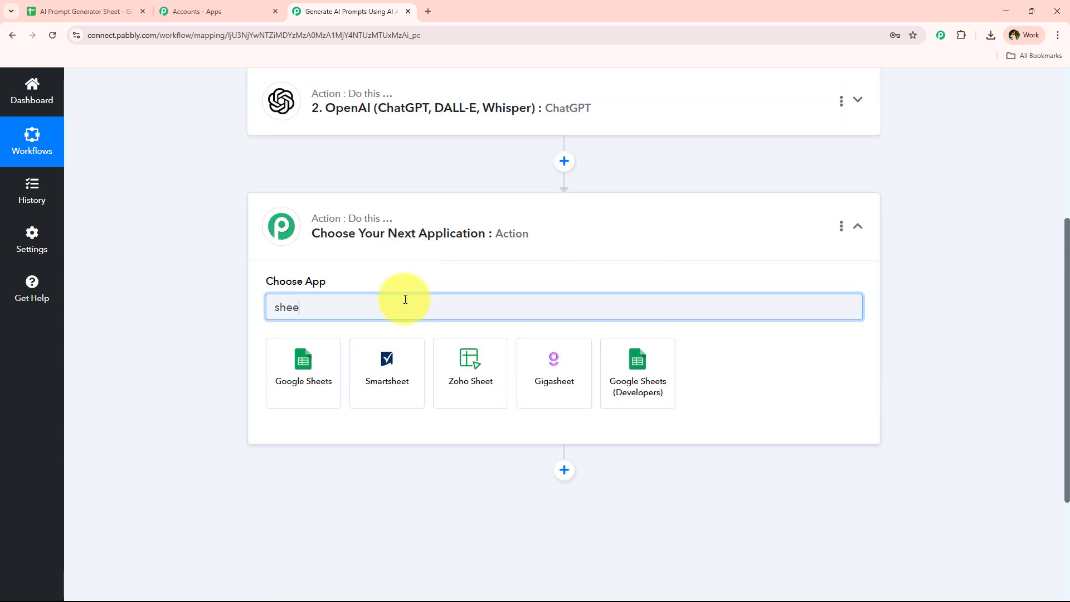
click(301, 341)
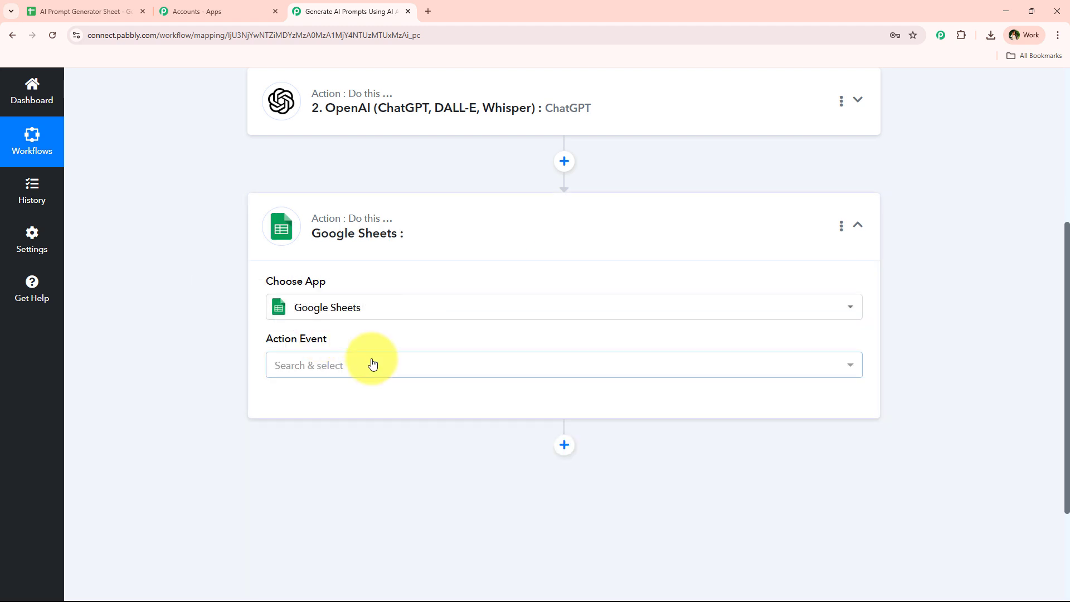
click(372, 363)
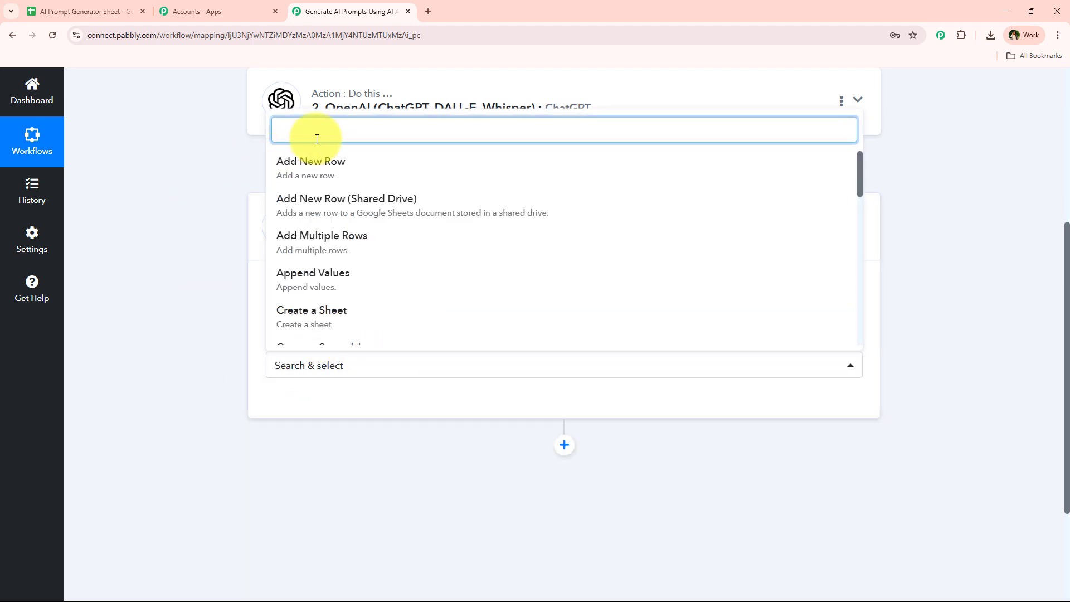
text(ce)
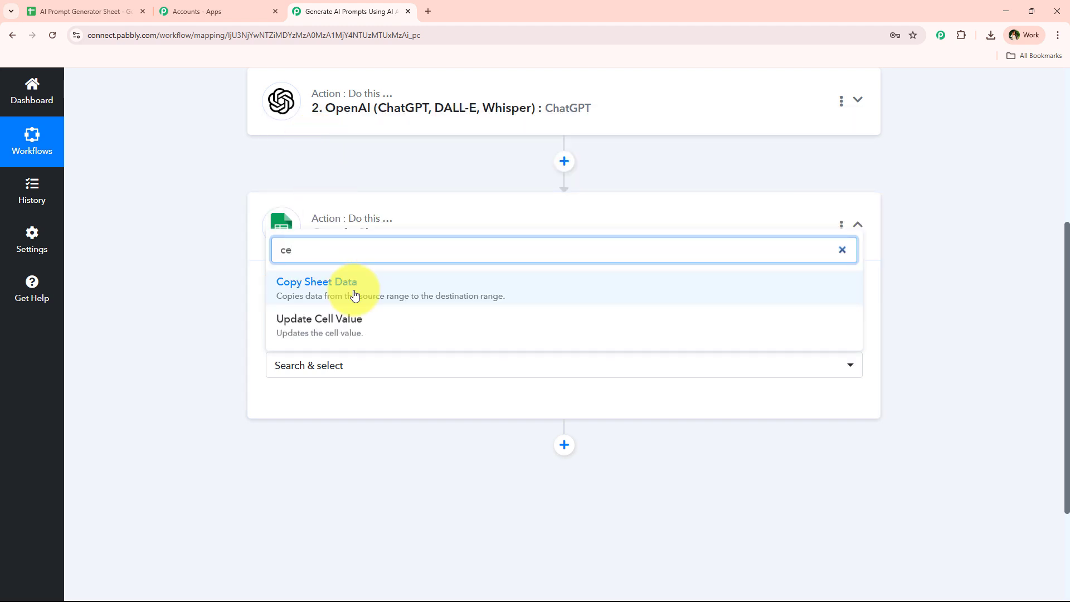
click(306, 317)
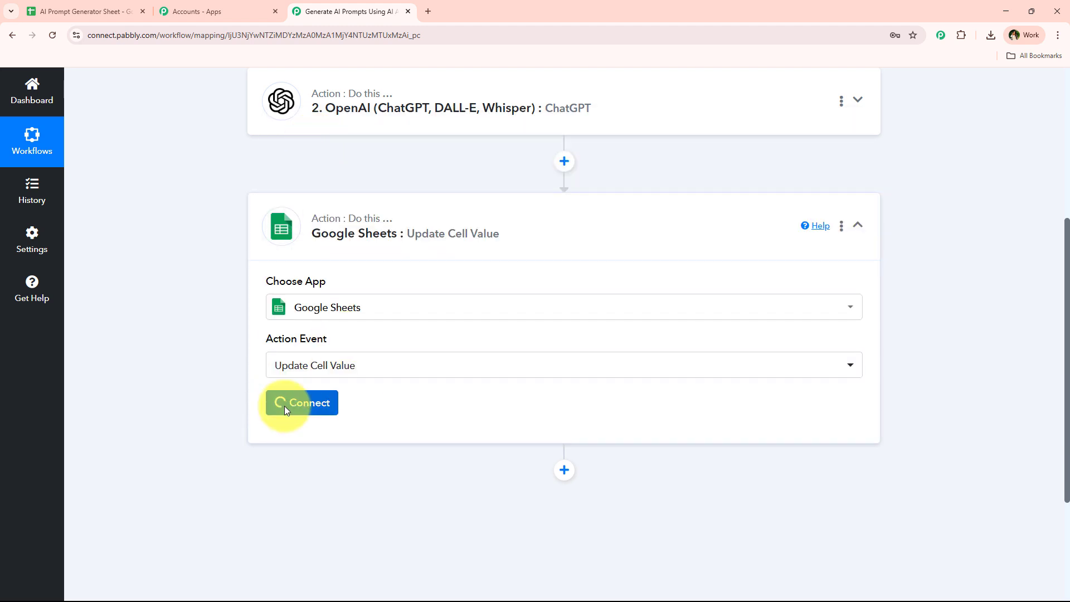
Step: Connect the Update Cell Value action through the existing Google Sheets #156 connection and save it
click(284, 406)
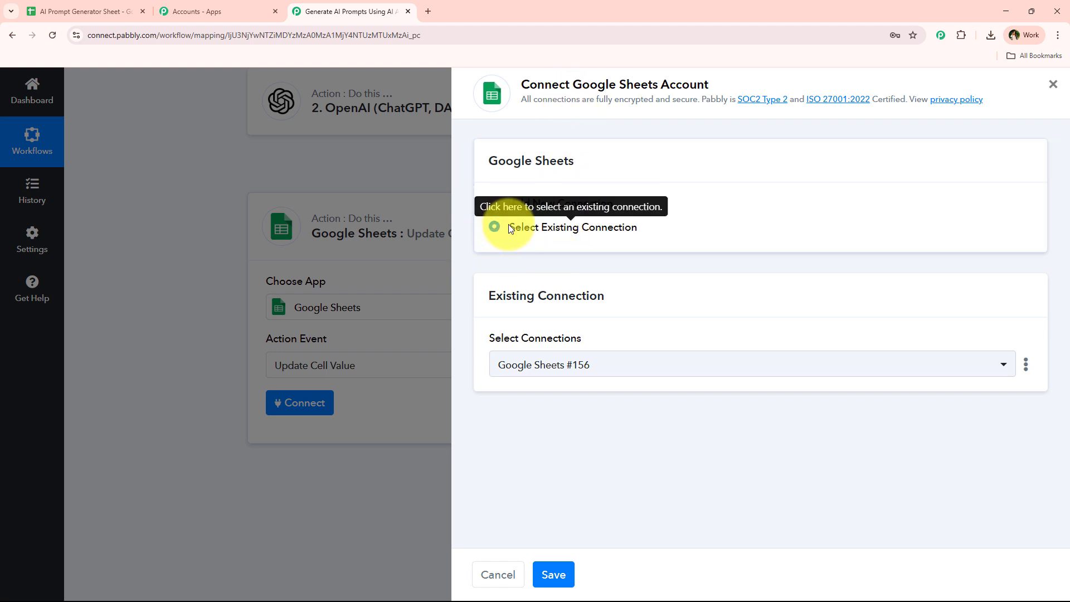
drag(508, 226, 642, 228)
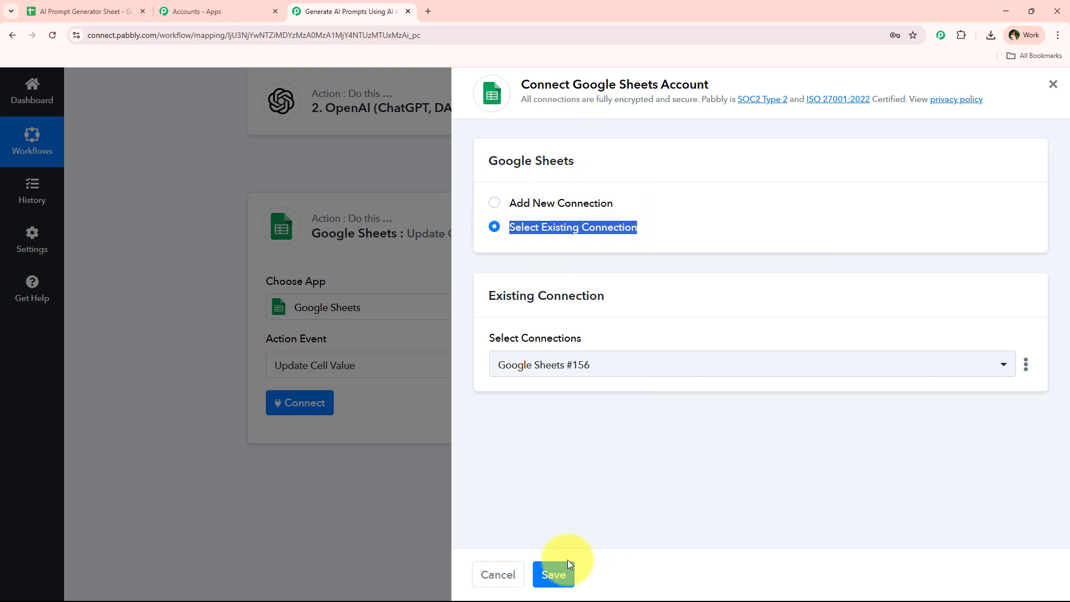
click(537, 211)
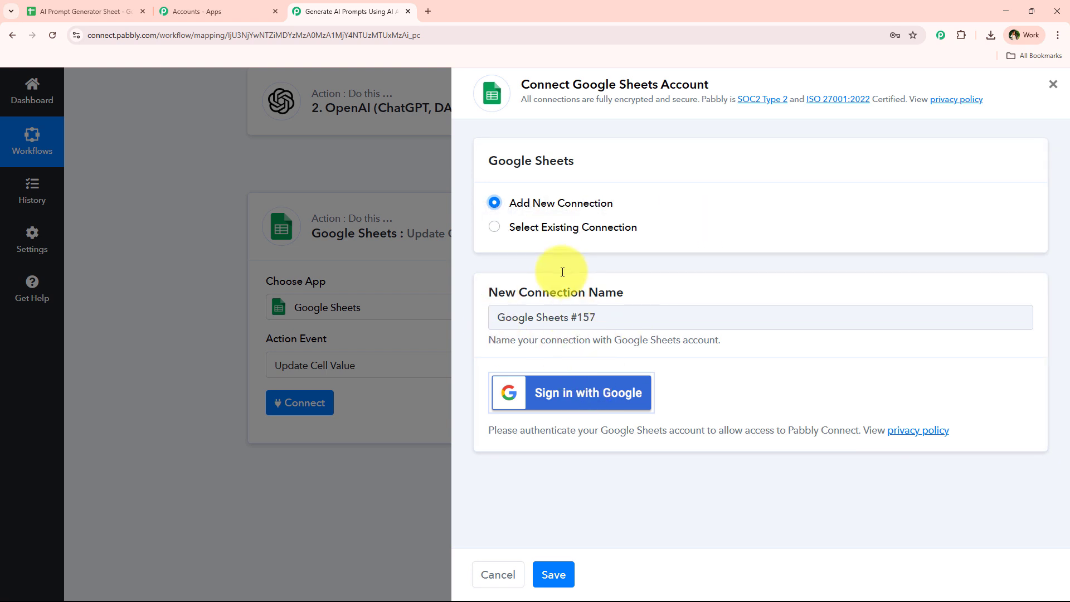
click(495, 224)
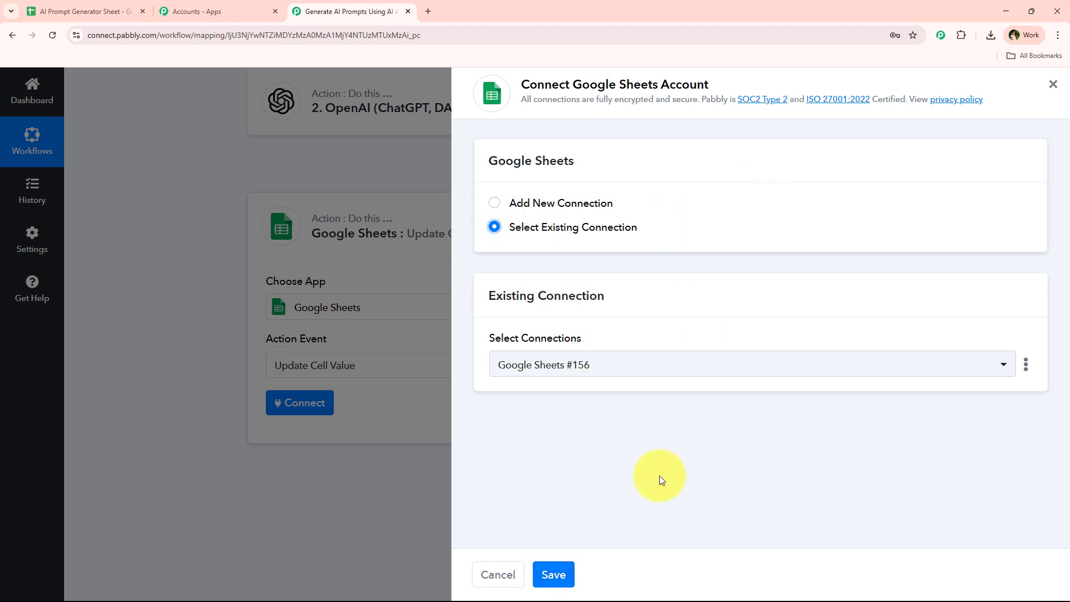
click(554, 578)
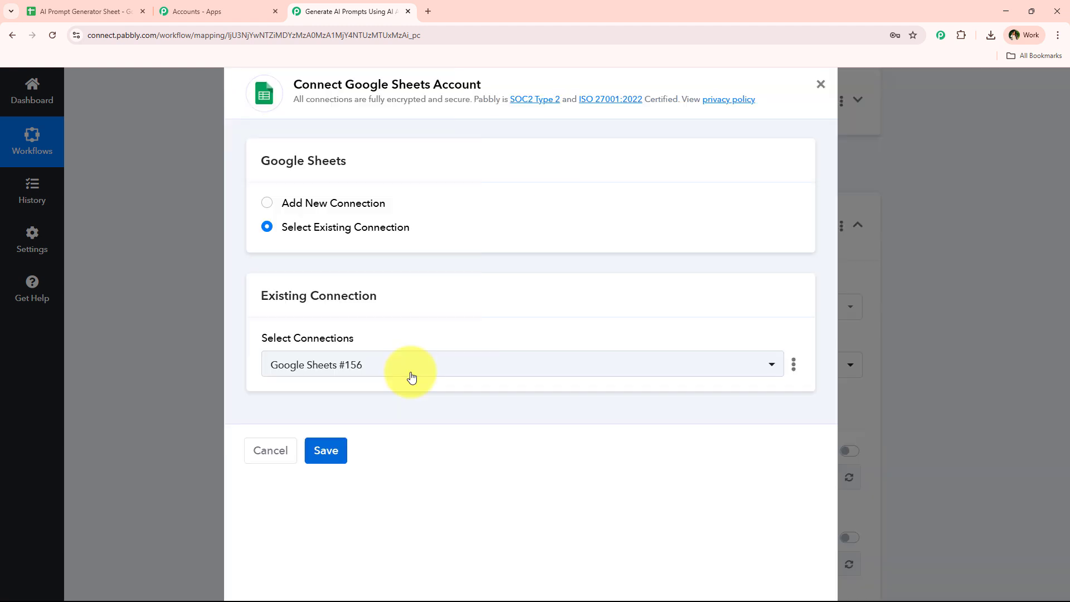
Step: Choose AI Prompt Generator Sheet as the spreadsheet for the Update Cell Value action
scroll(335, 343, down, 3)
scroll(241, 344, down, 3)
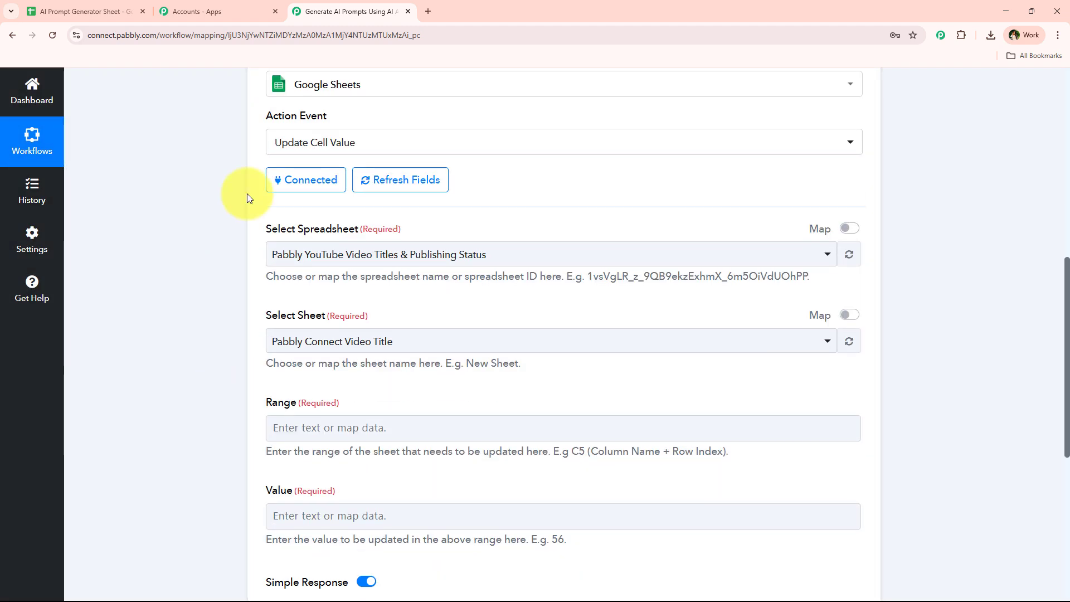
click(311, 256)
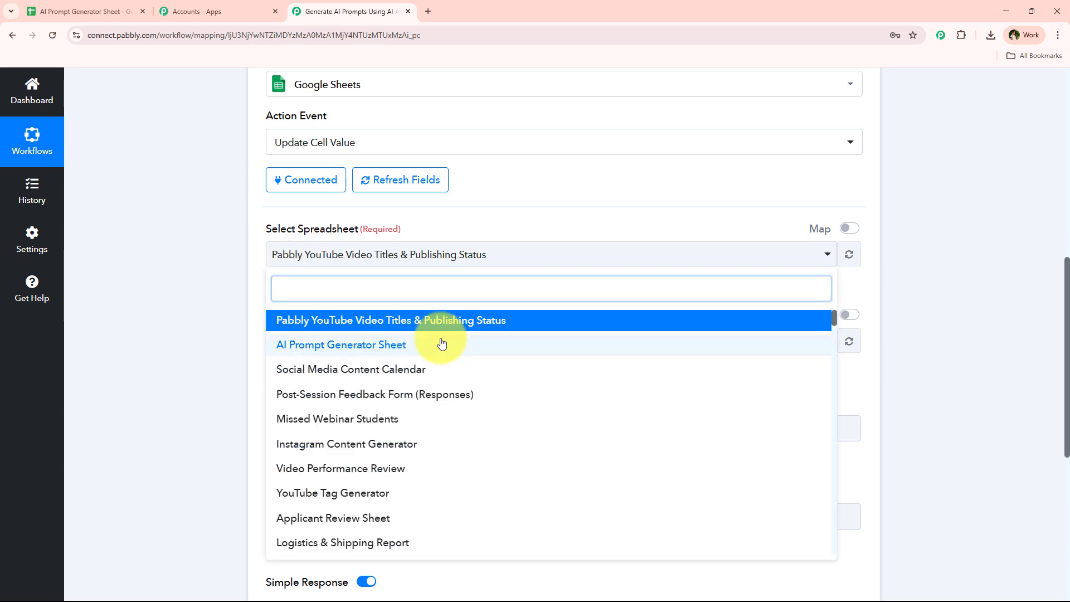
click(442, 345)
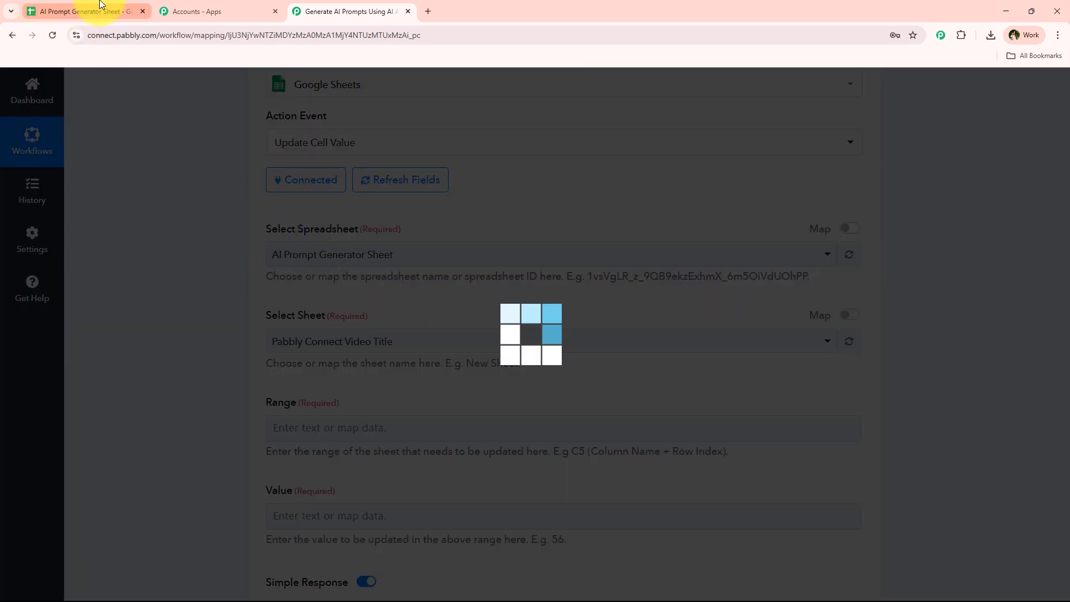
scroll(216, 322, down, 4)
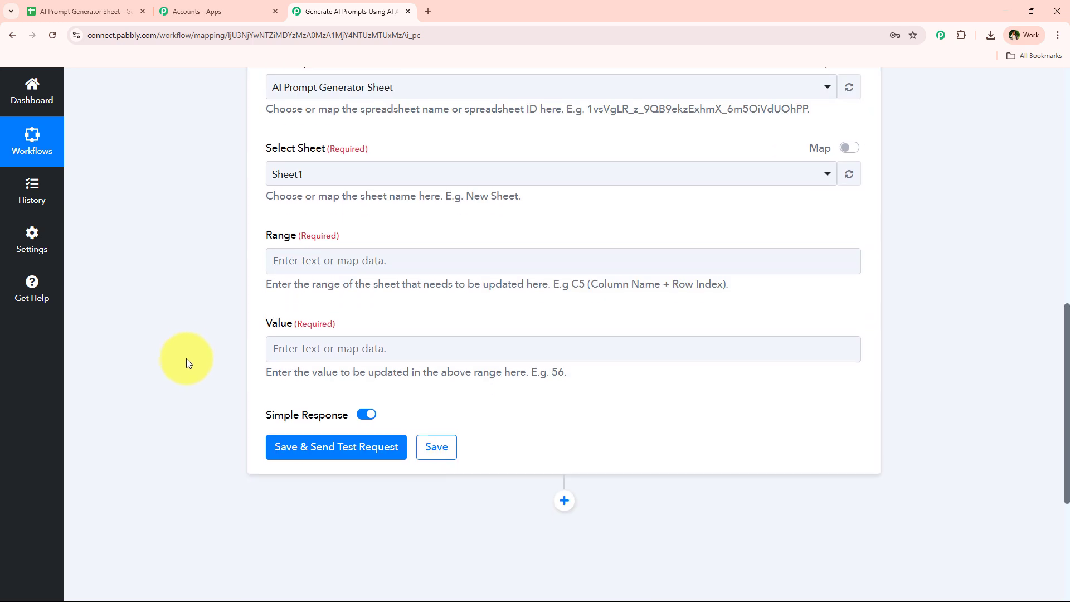
Step: Locate the Instagram Caption row's AI-Generated Prompt cell in the sheet and enter C4 as the action's range
drag(262, 230, 550, 241)
click(35, 12)
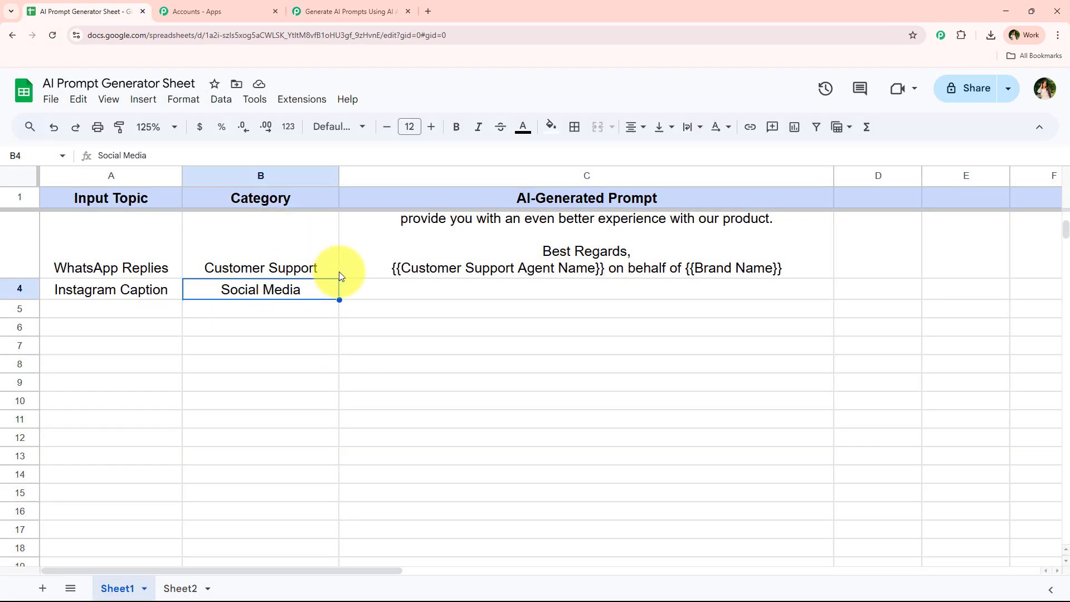
click(381, 290)
click(334, 12)
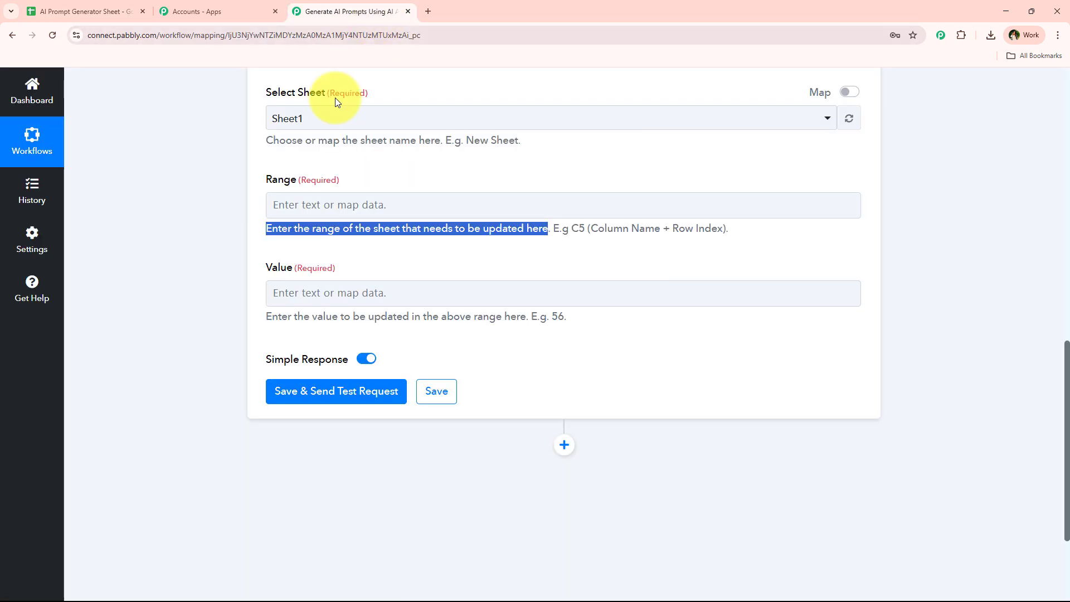
click(313, 205)
text(C4)
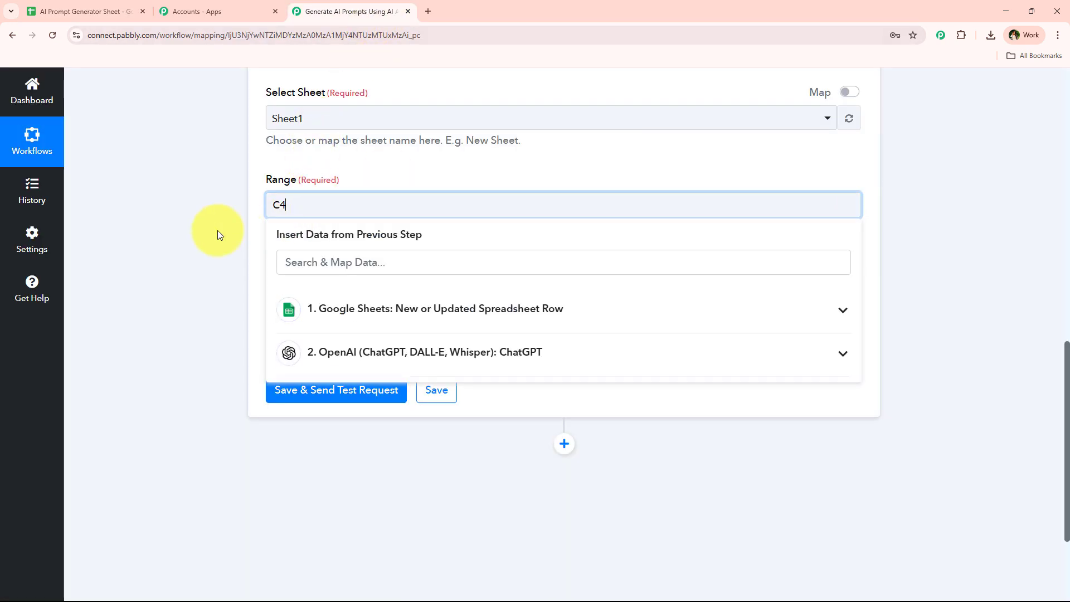
click(219, 230)
Step: Examine in the sheet how the cell reference changes from row to row in the AI-Generated Prompt column
click(84, 11)
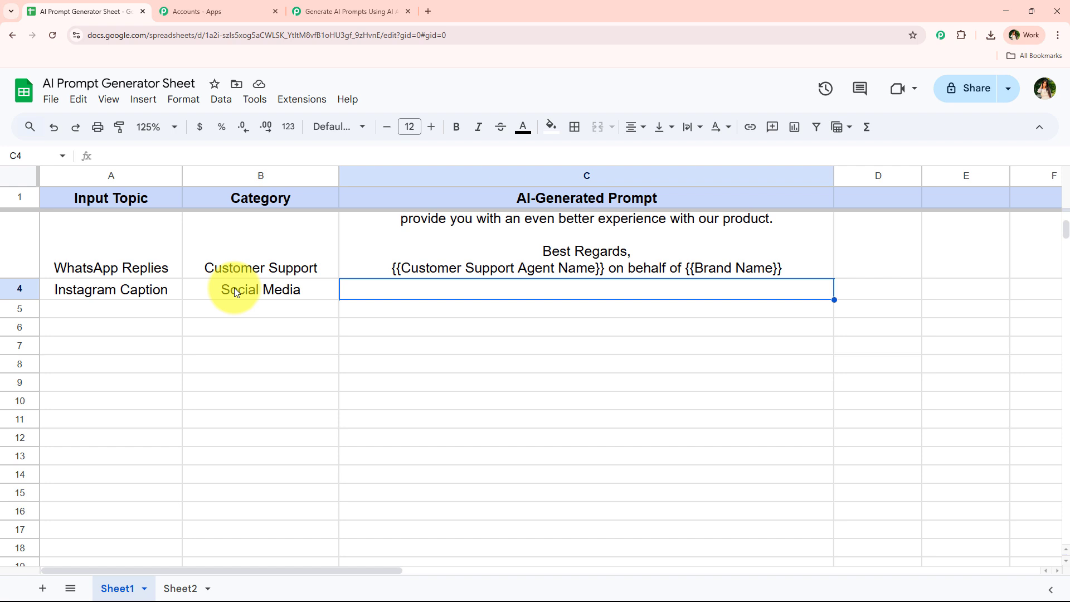
key(Down)
key(Down)
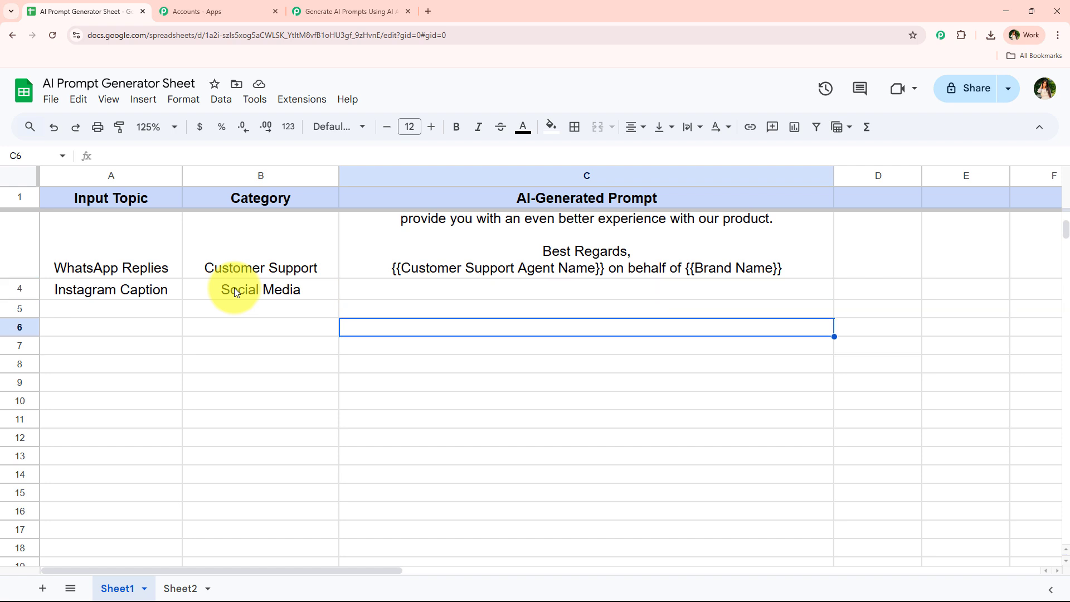
key(Up)
key(Down)
key(Down)
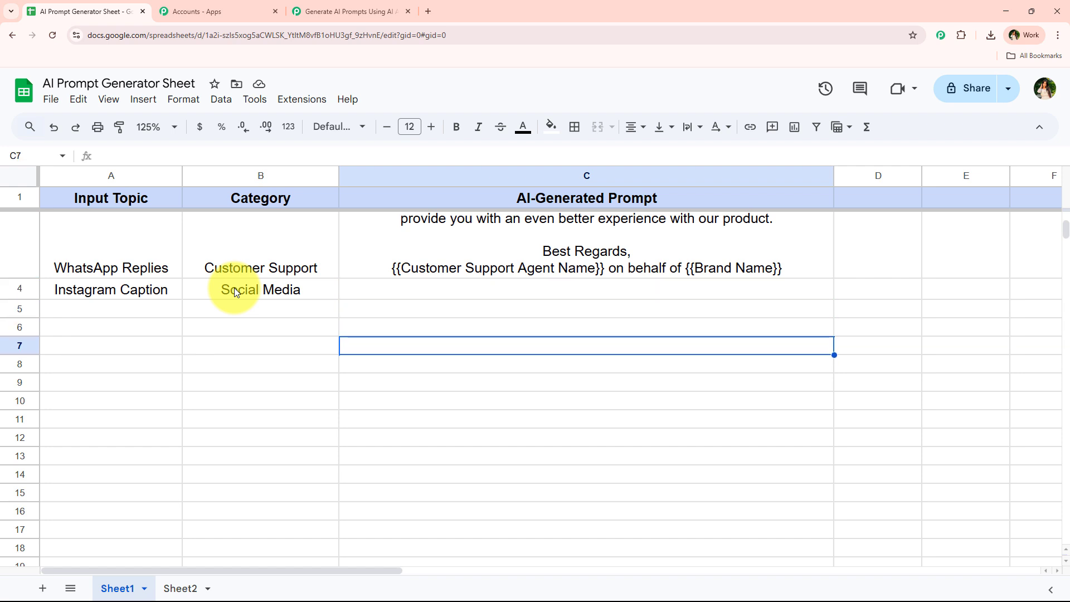
key(Down)
key(Up)
key(Up)
key(Up)
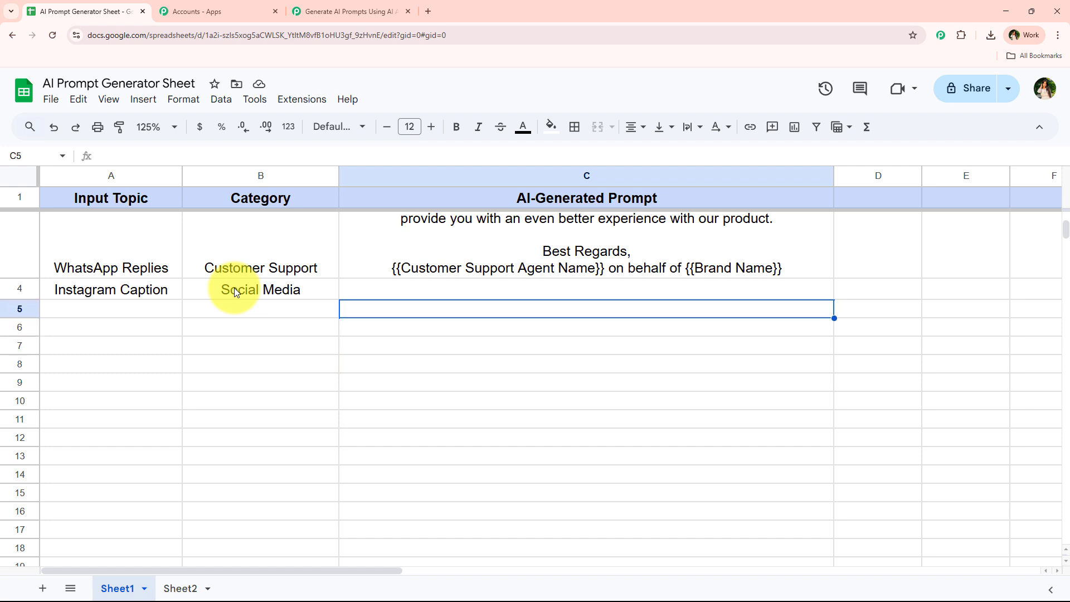
key(Up)
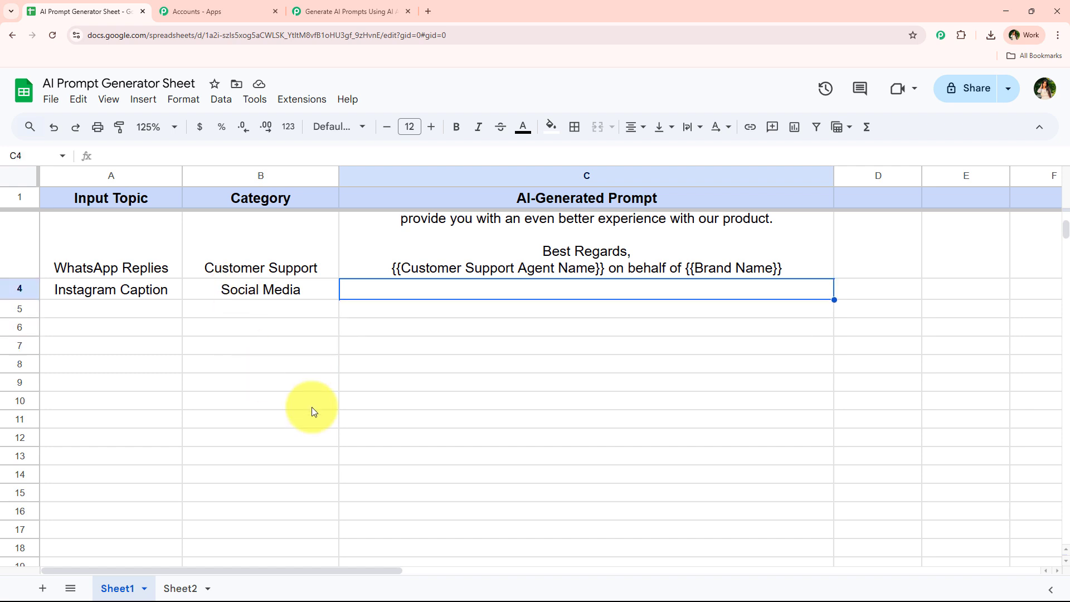
Step: Replace the fixed row number after C in the Range with the Google Sheets trigger's mapped RowIndex
click(351, 11)
drag(293, 204, 278, 204)
key(BackSpace)
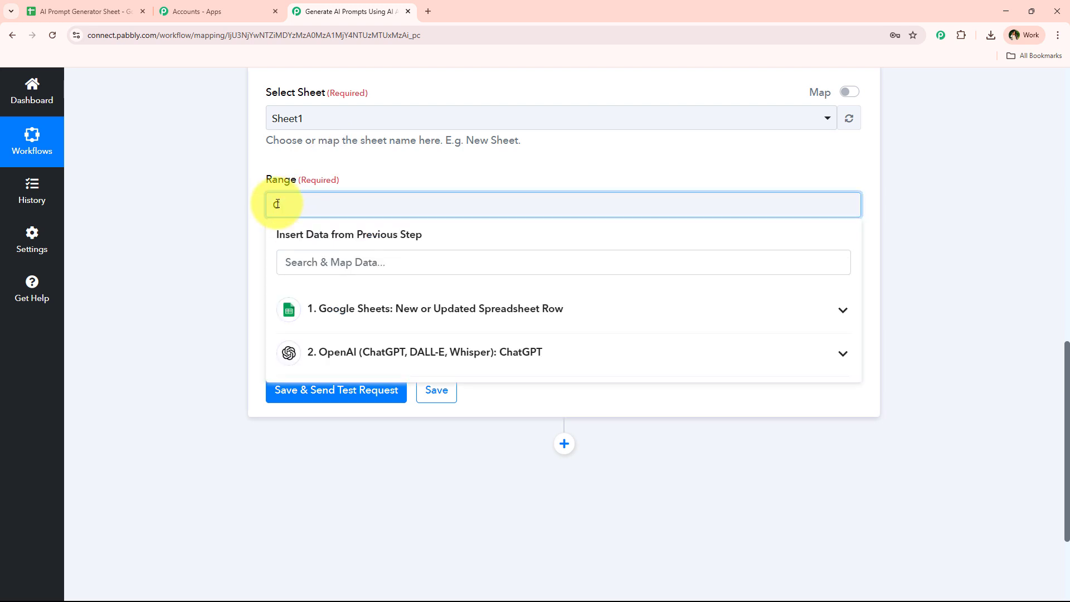
click(322, 262)
text(rp)
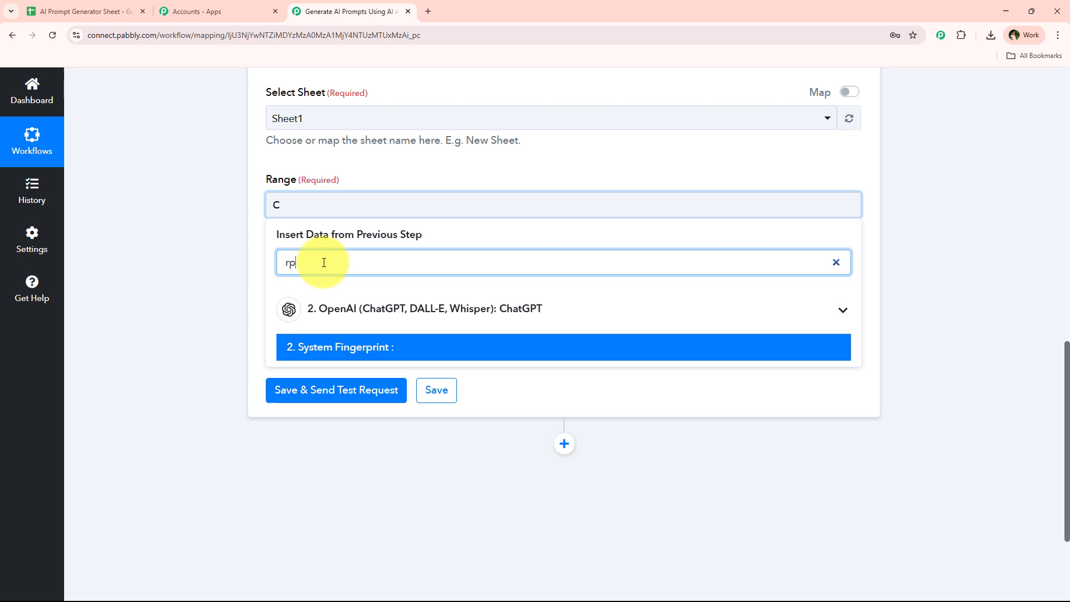
key(BackSpace)
text(ow)
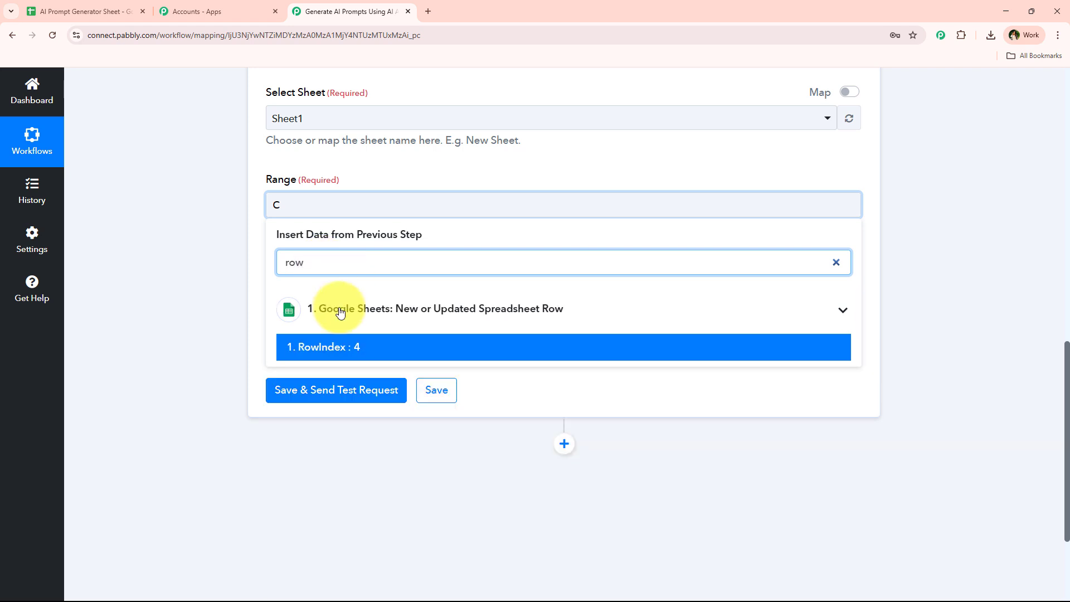
click(328, 348)
click(223, 249)
Step: Map ChatGPT's Choices 0 Message Content as the cell value, and save the action with a test request
scroll(278, 245, down, 1)
click(347, 244)
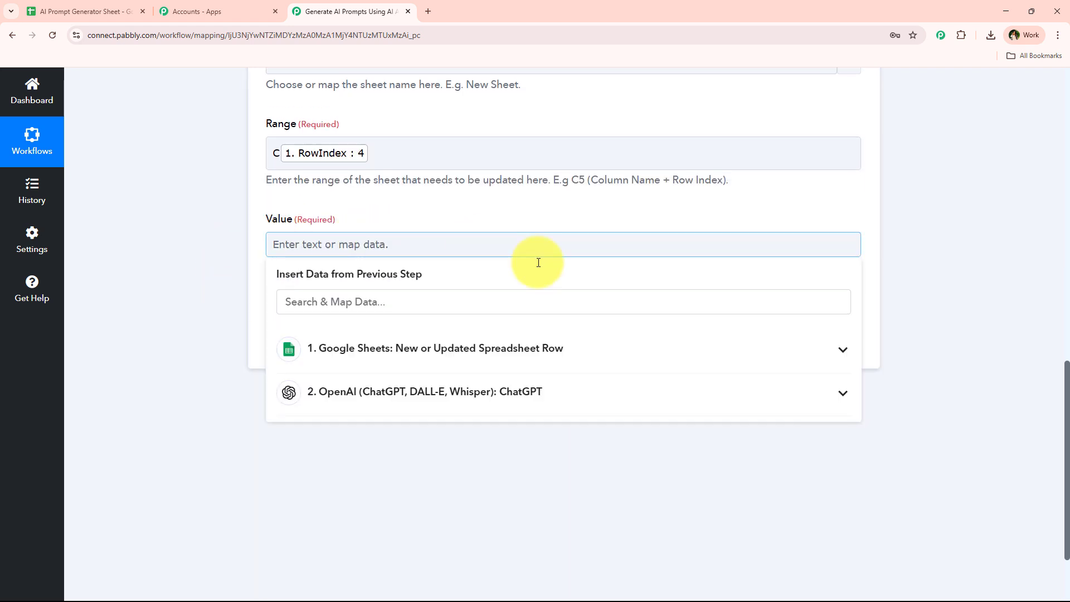
click(538, 392)
scroll(537, 427, down, 3)
click(424, 454)
click(222, 290)
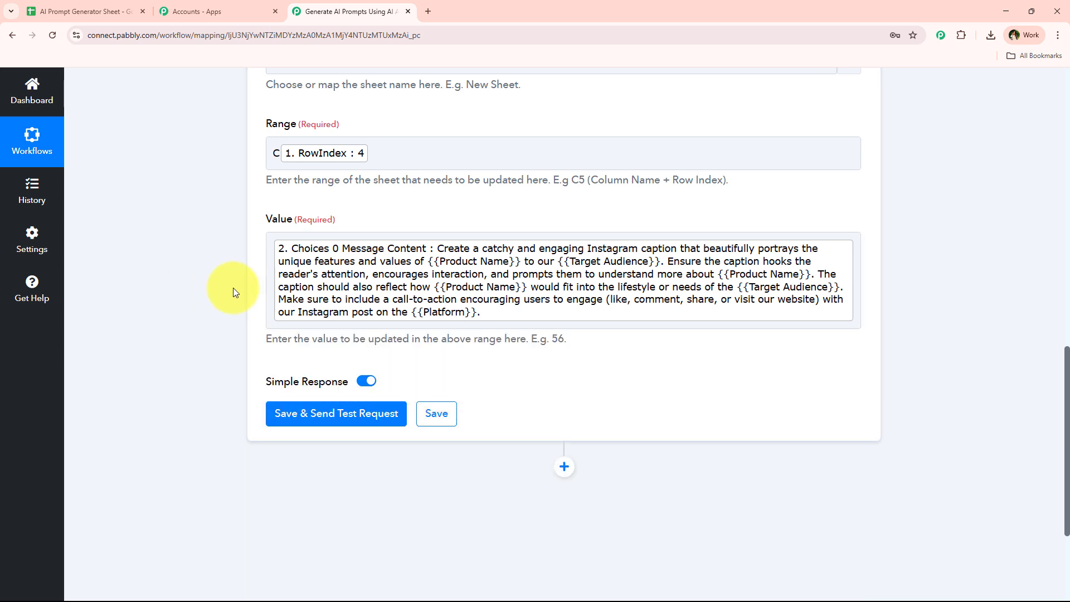
click(301, 427)
scroll(170, 391, down, 1)
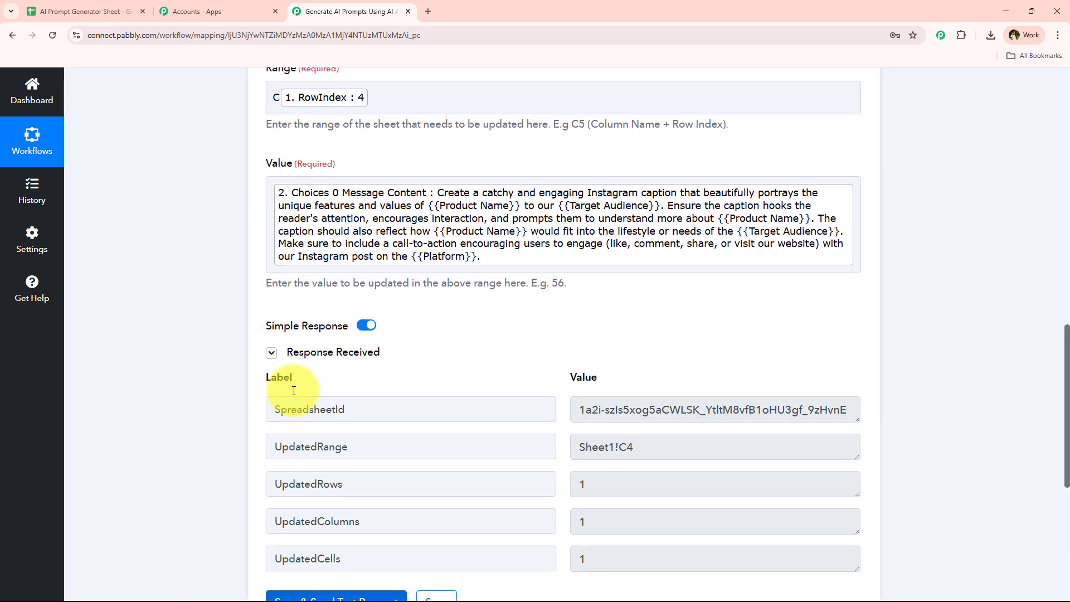
Step: Collapse the Update Cell Value action and check the Instagram Caption row's AI-Generated Prompt cell in the Google sheet
scroll(232, 417, up, 1)
scroll(232, 417, up, 10)
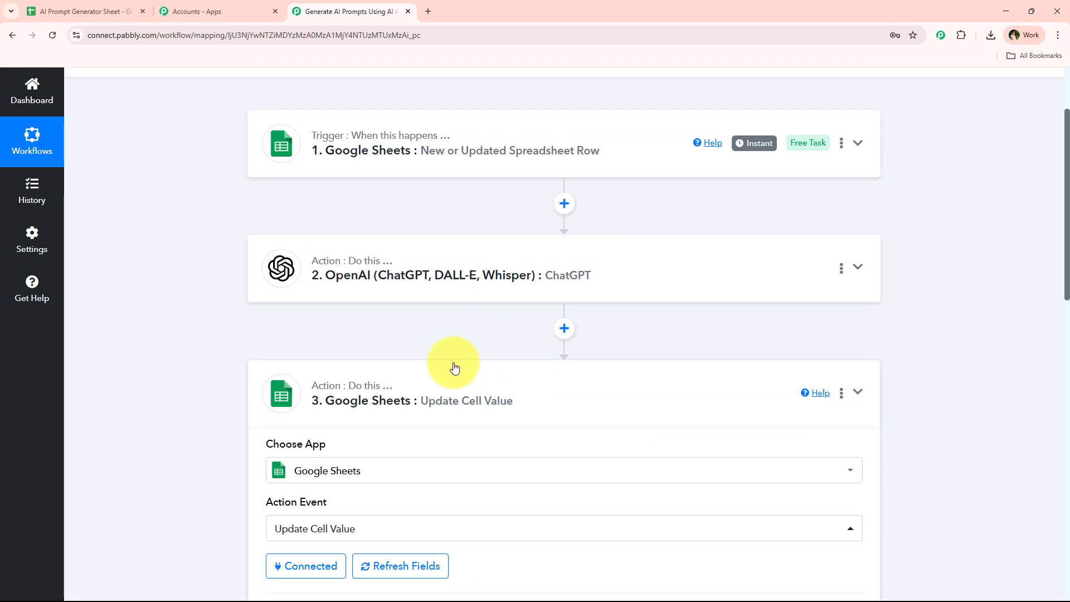
click(454, 368)
click(89, 11)
click(469, 438)
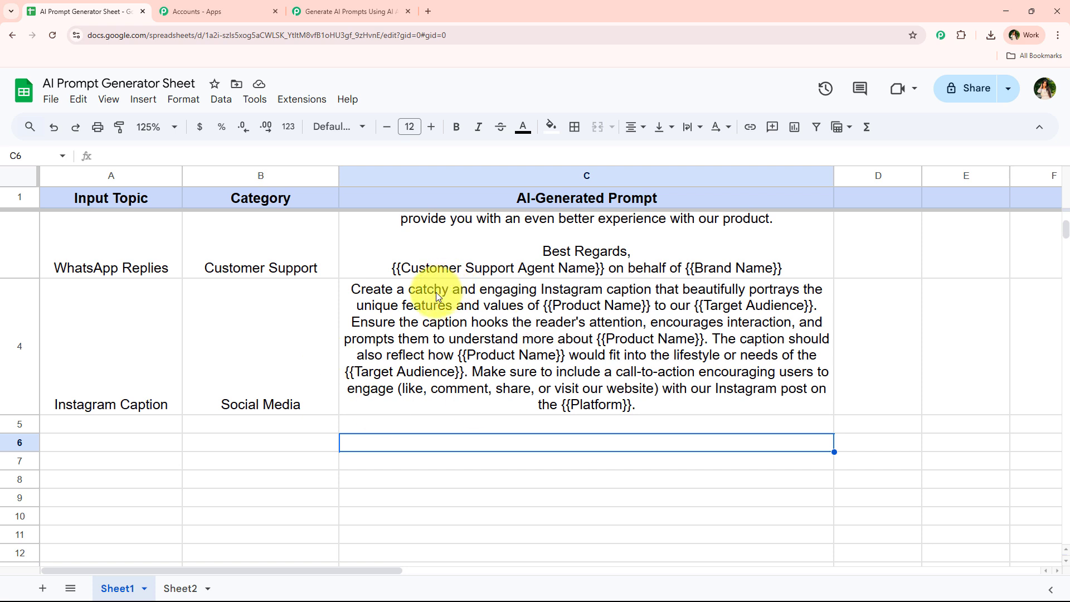
Step: Inspect the Instagram Caption row's generated prompt in the sheet, and review the three-step workflow in Pabbly Connect
click(500, 365)
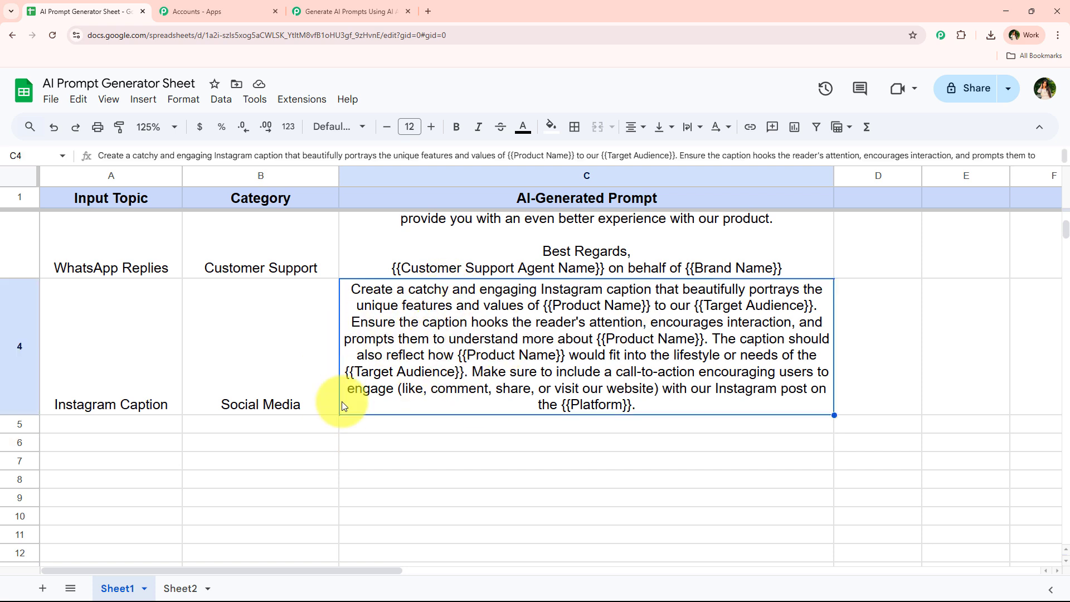
click(312, 11)
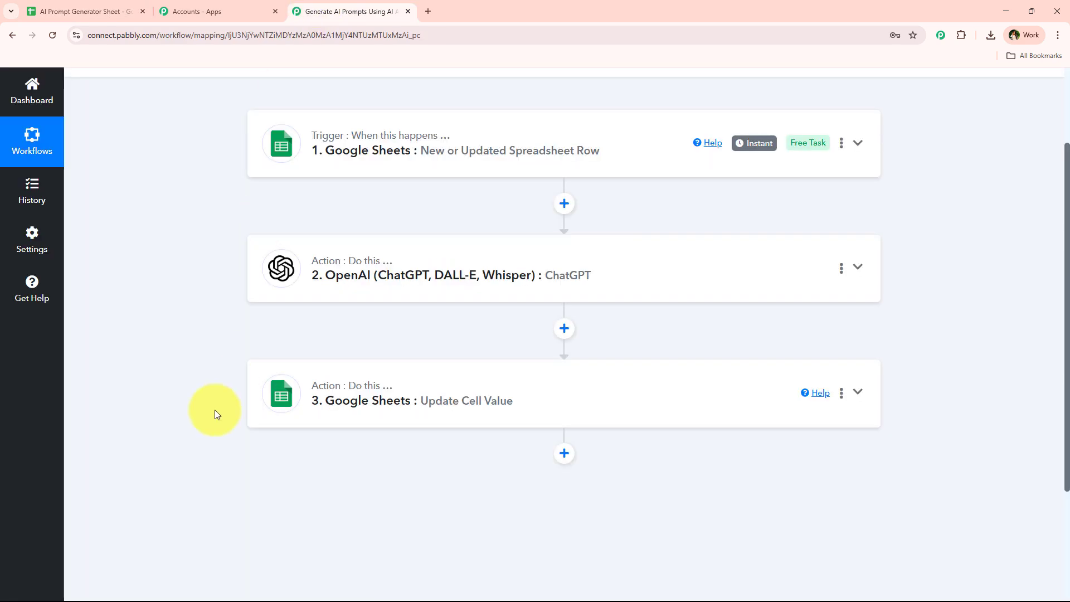
scroll(206, 264, up, 2)
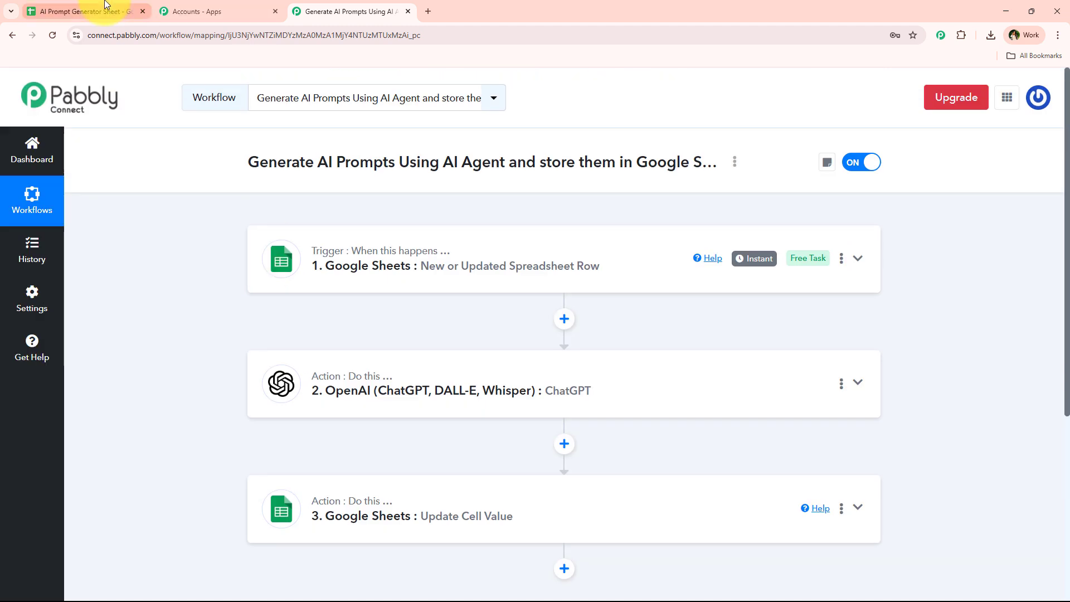
Step: Go through row 5's Input Topic, Category and AI-Generated Prompt cells in the Google sheet, and return to the Pabbly Connect workflow
click(86, 11)
click(146, 431)
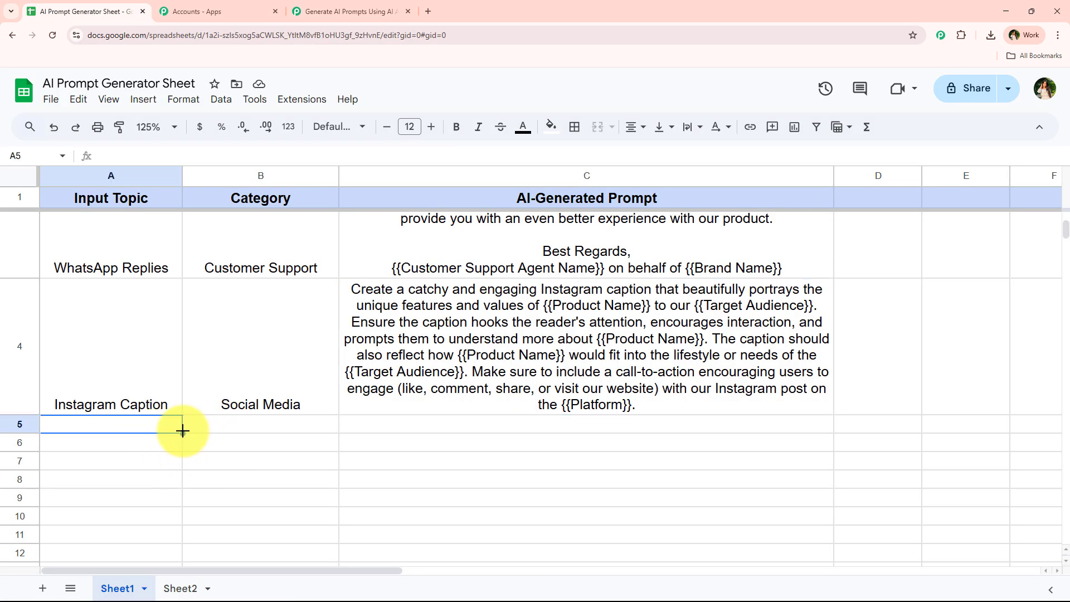
click(240, 429)
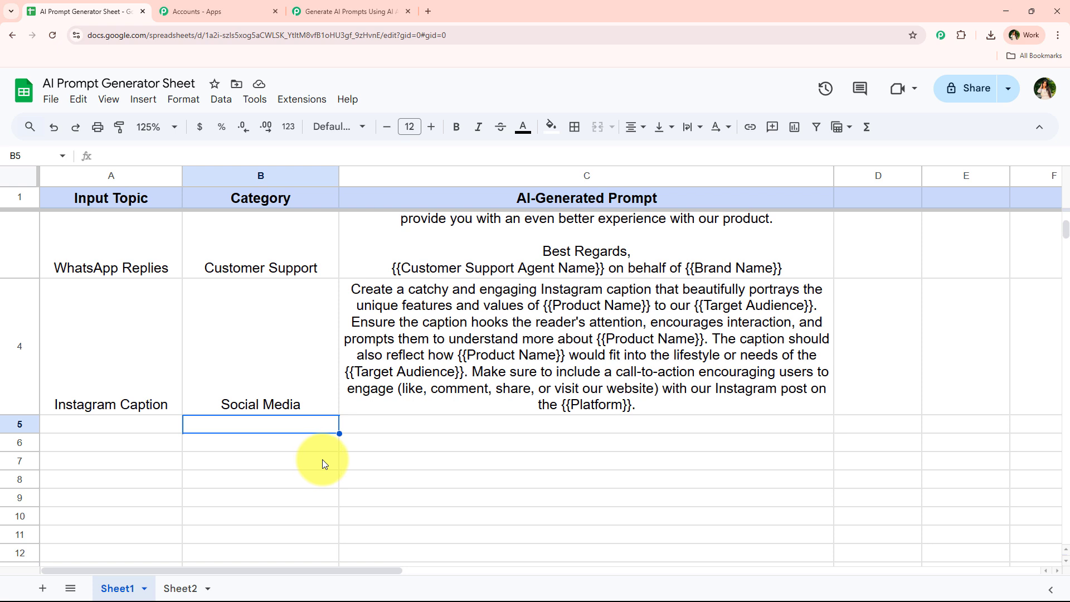
click(528, 433)
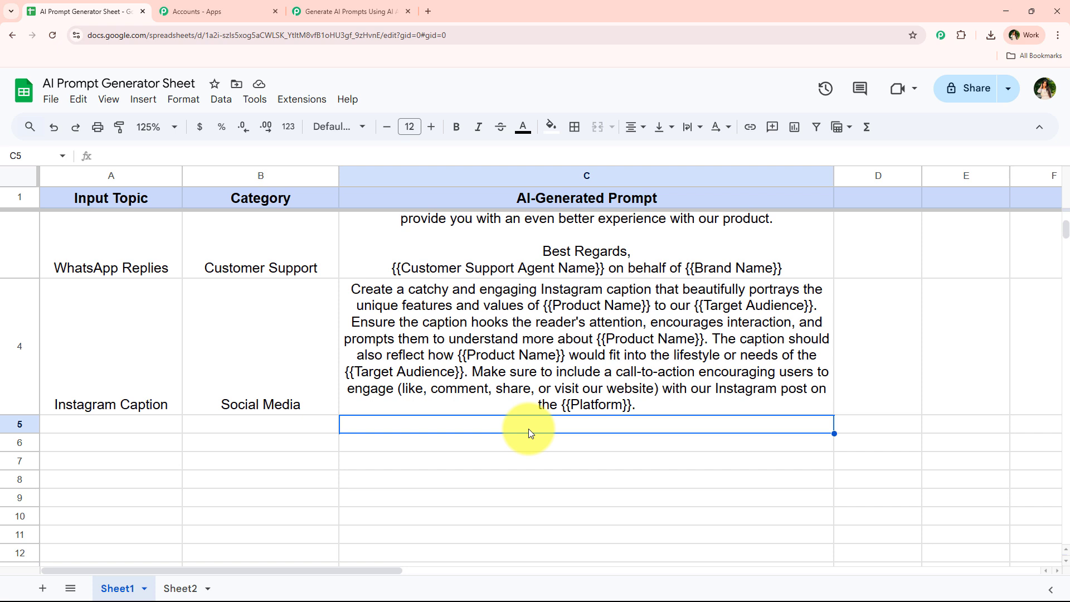
click(351, 11)
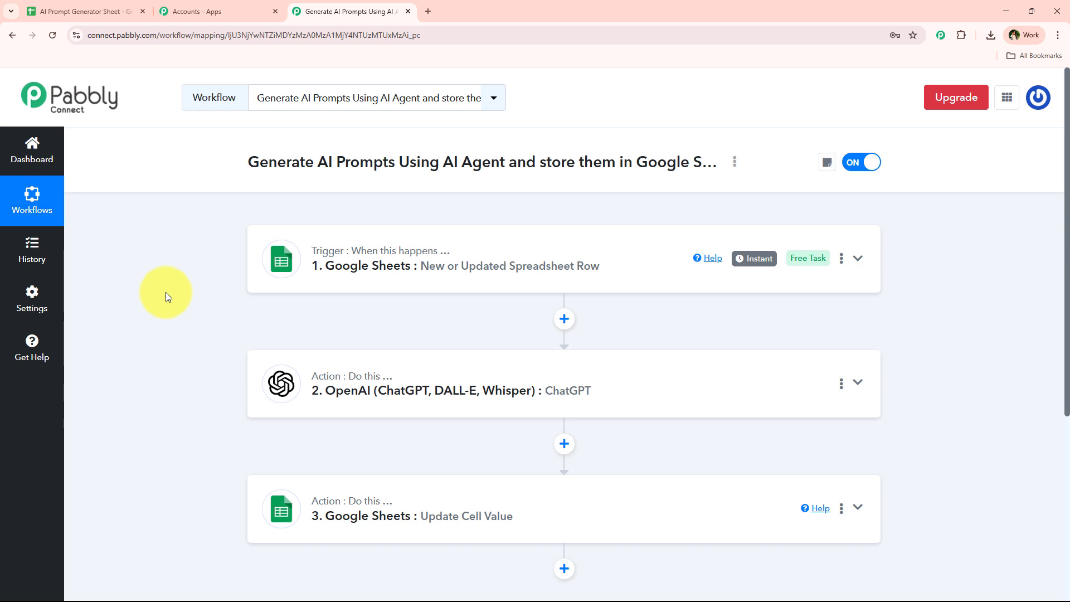